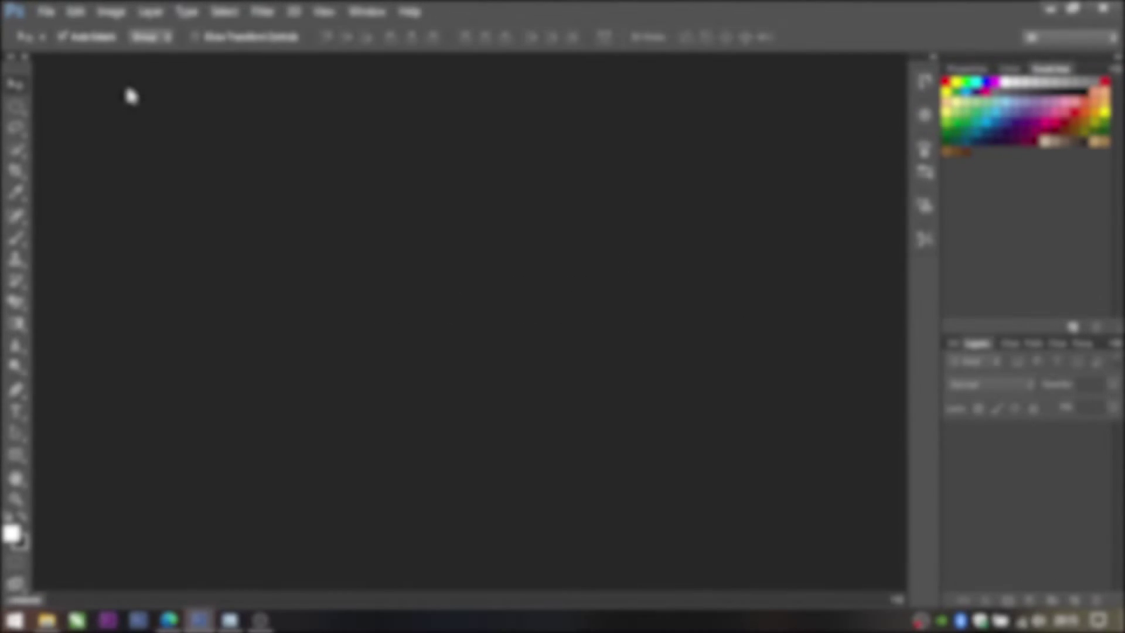
Bring up Photoshop's File menu to begin a new poster document.
click(46, 12)
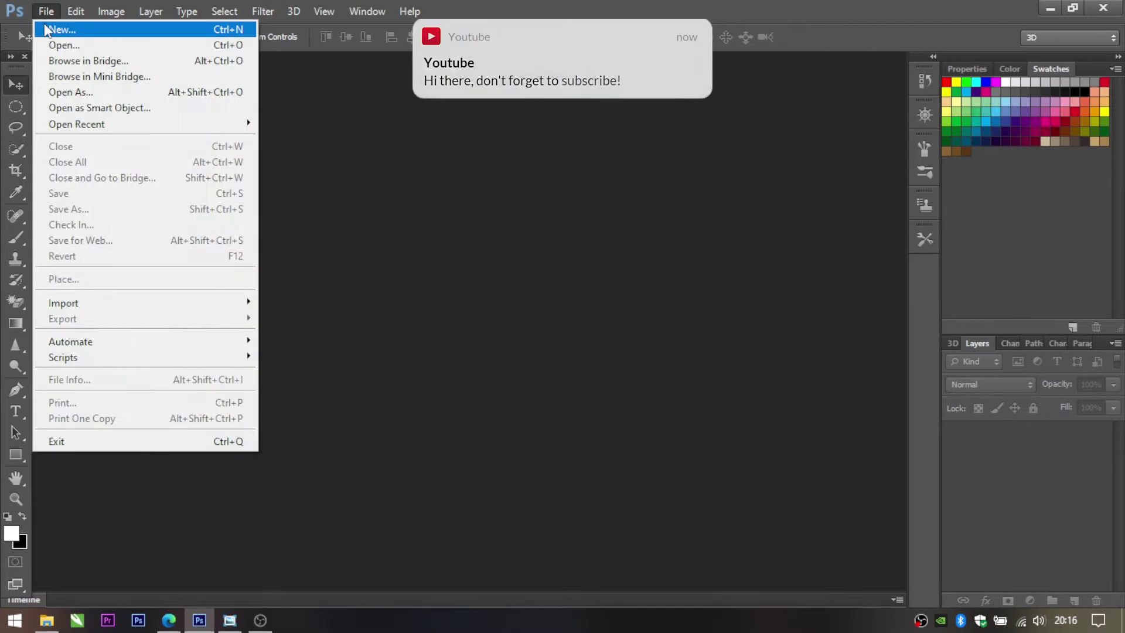
Start a new Custom-preset document named POSTER SHORT MOVIE.
click(62, 30)
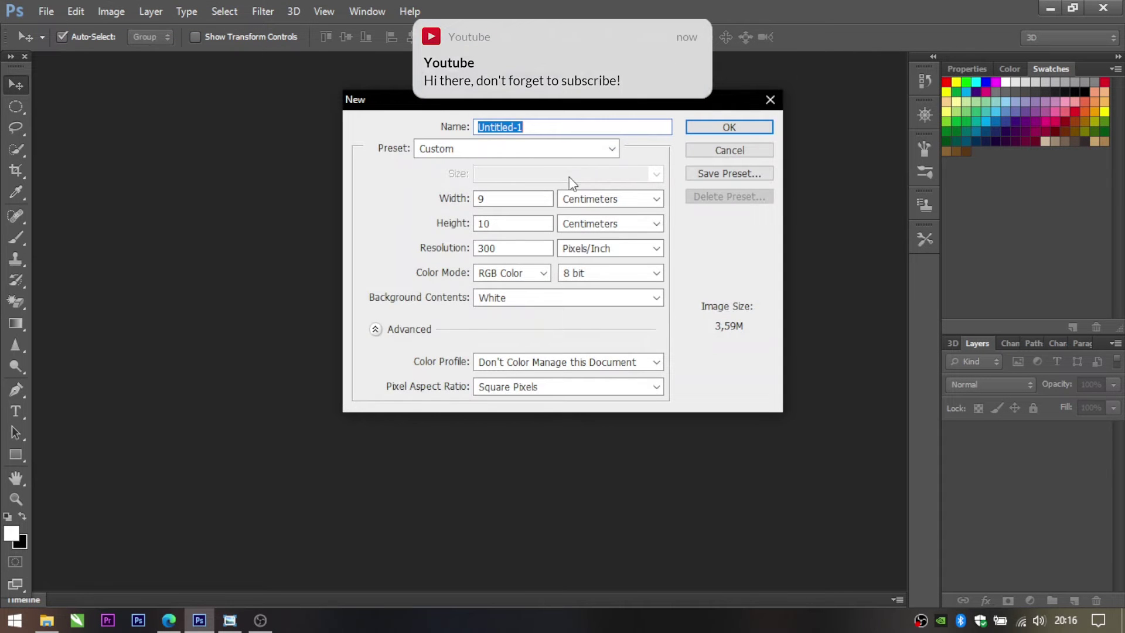
click(547, 128)
drag(549, 126, 481, 129)
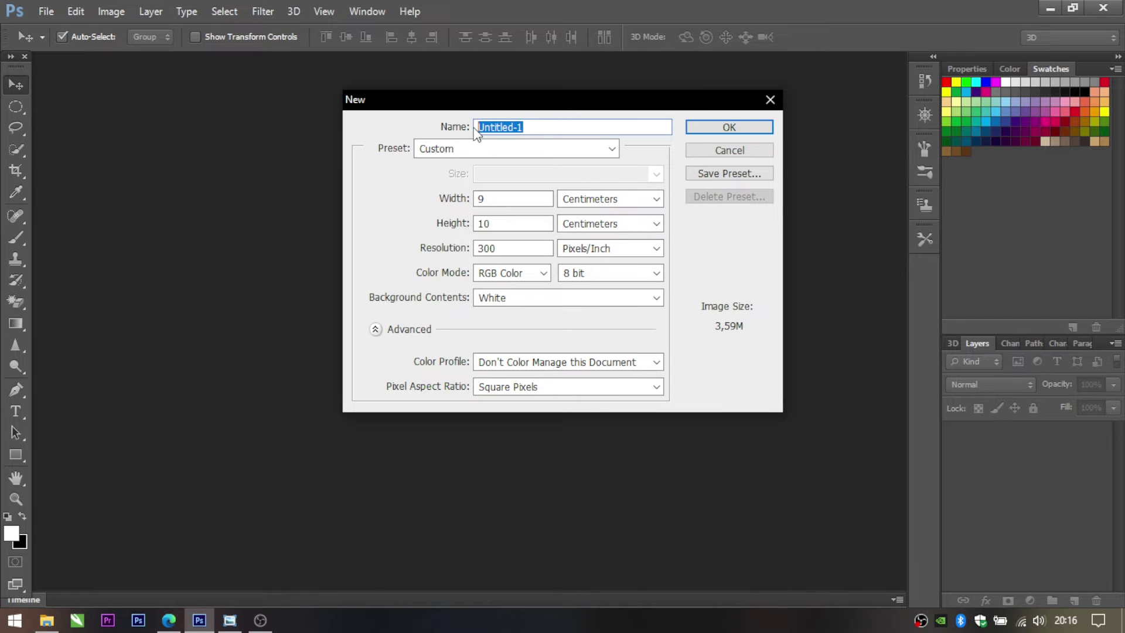
text(POSTER SHORT MOVIE)
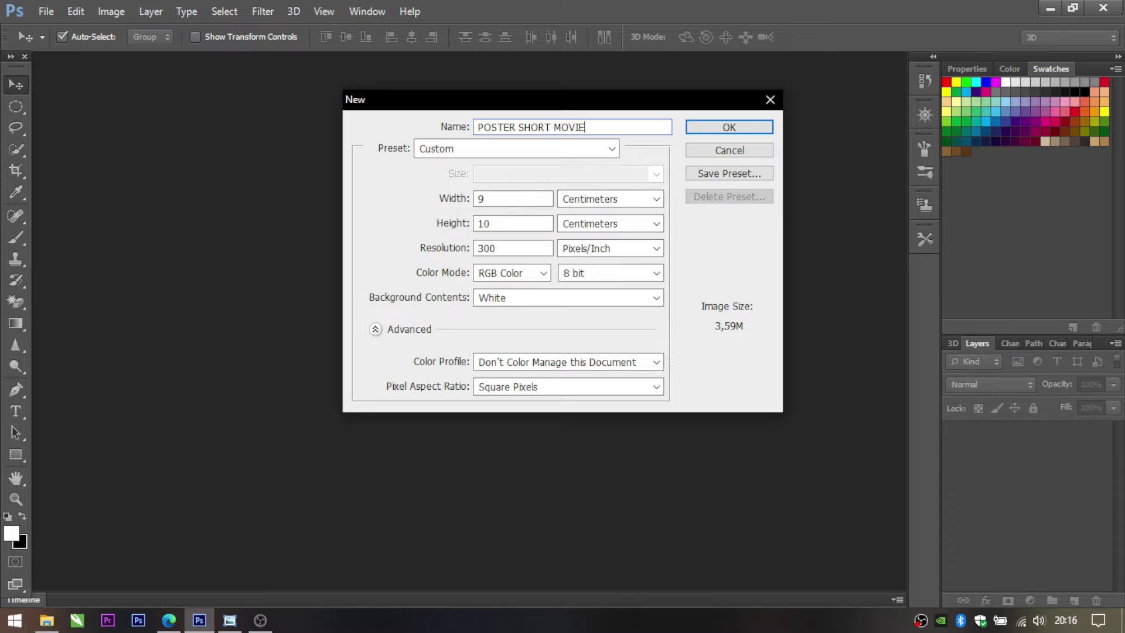
click(501, 154)
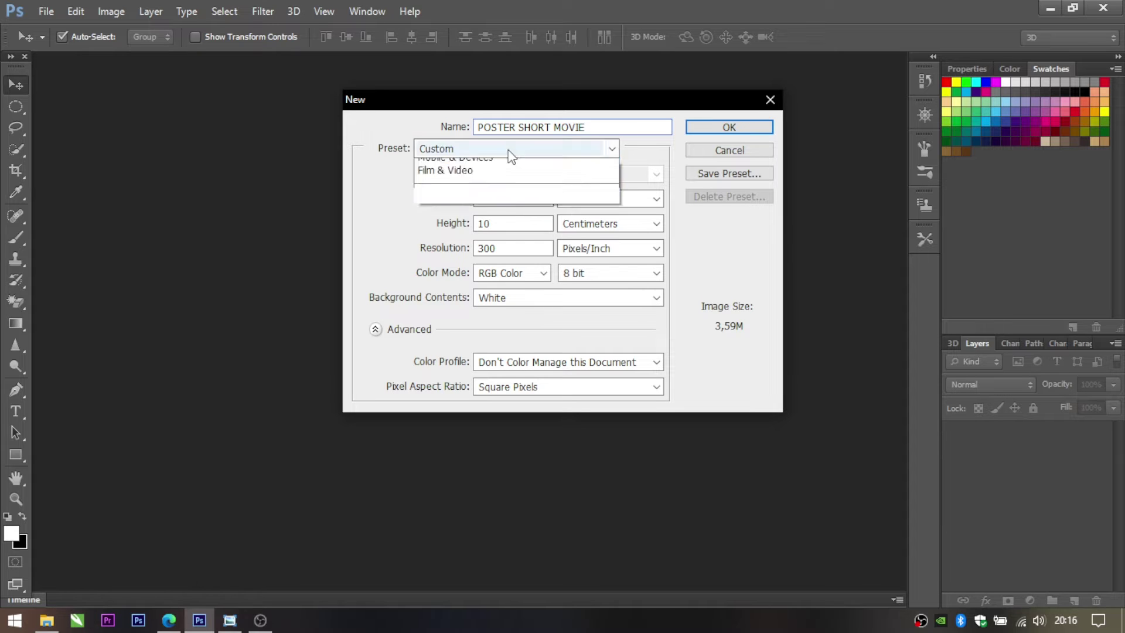
click(455, 310)
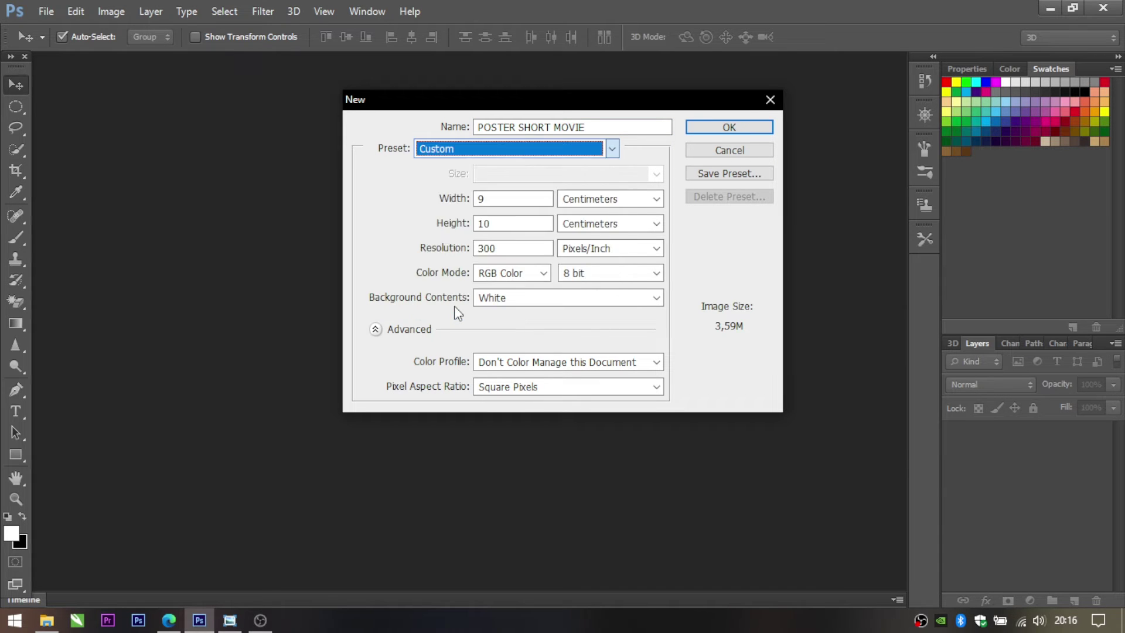
Set it to 9 × 16 cm, 300 ppi, RGB colour, white background, and create it.
click(503, 199)
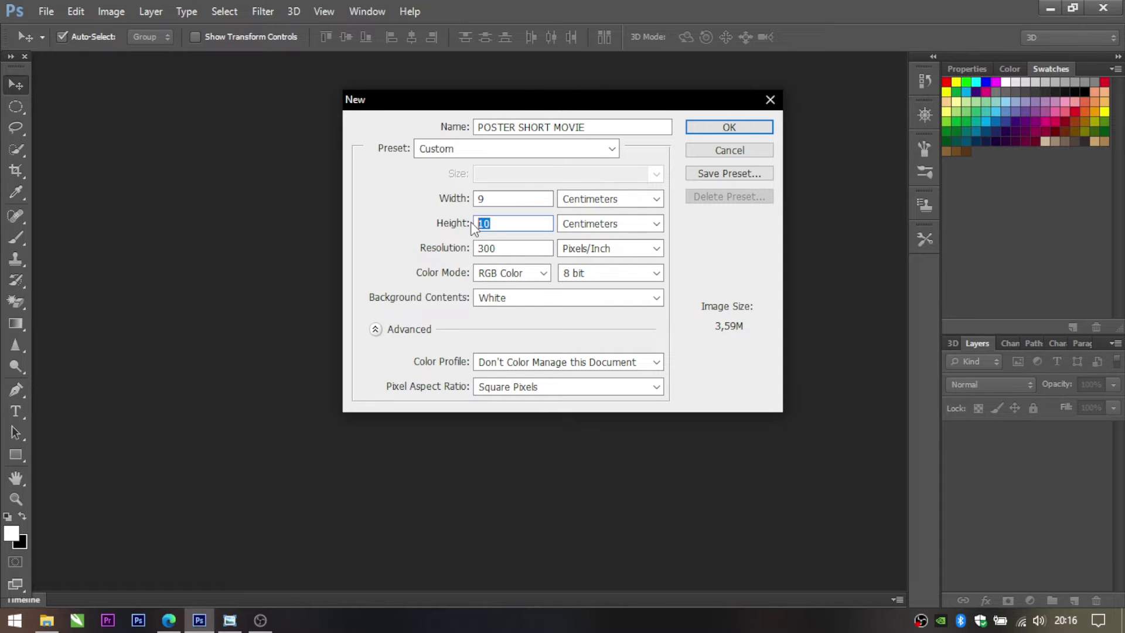
text(16)
click(471, 248)
text(3)
text(00)
click(515, 280)
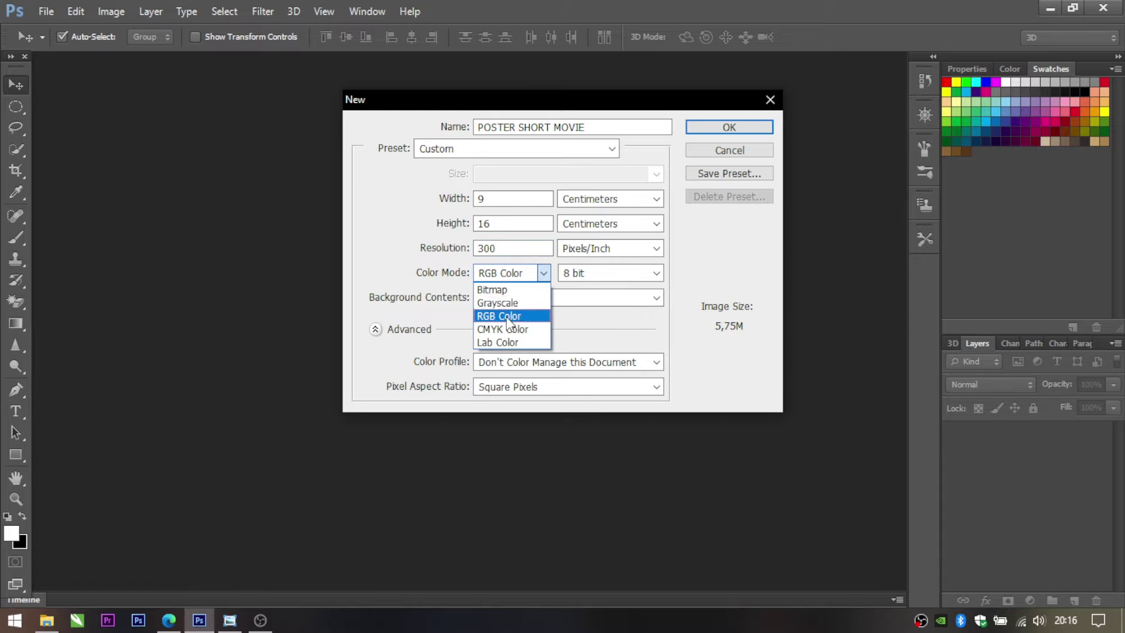
click(508, 316)
click(522, 298)
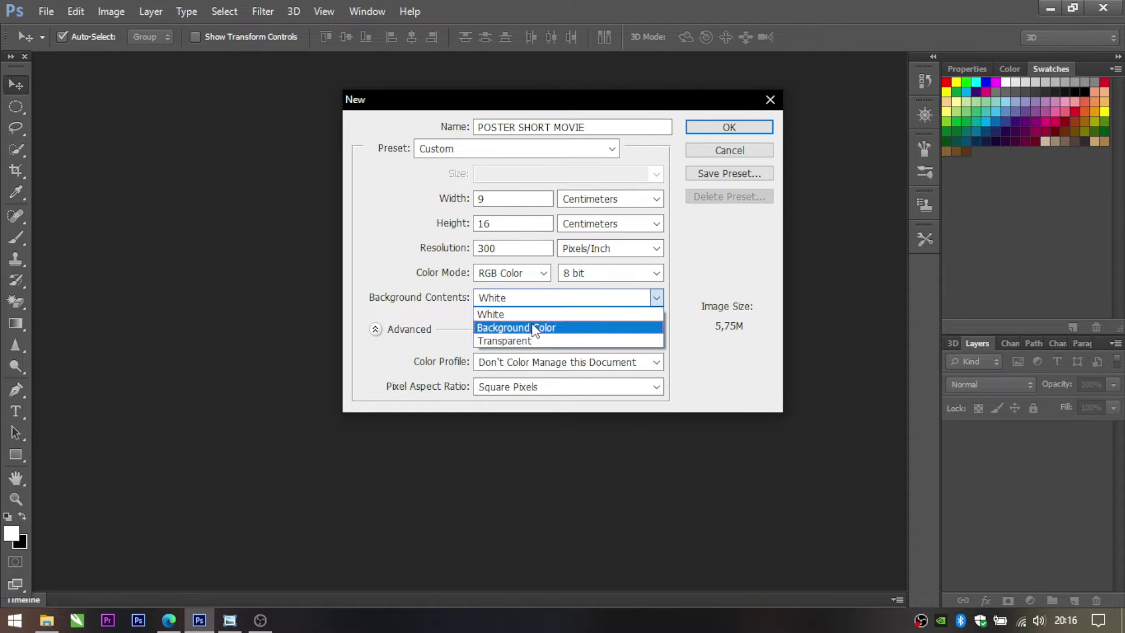
click(532, 321)
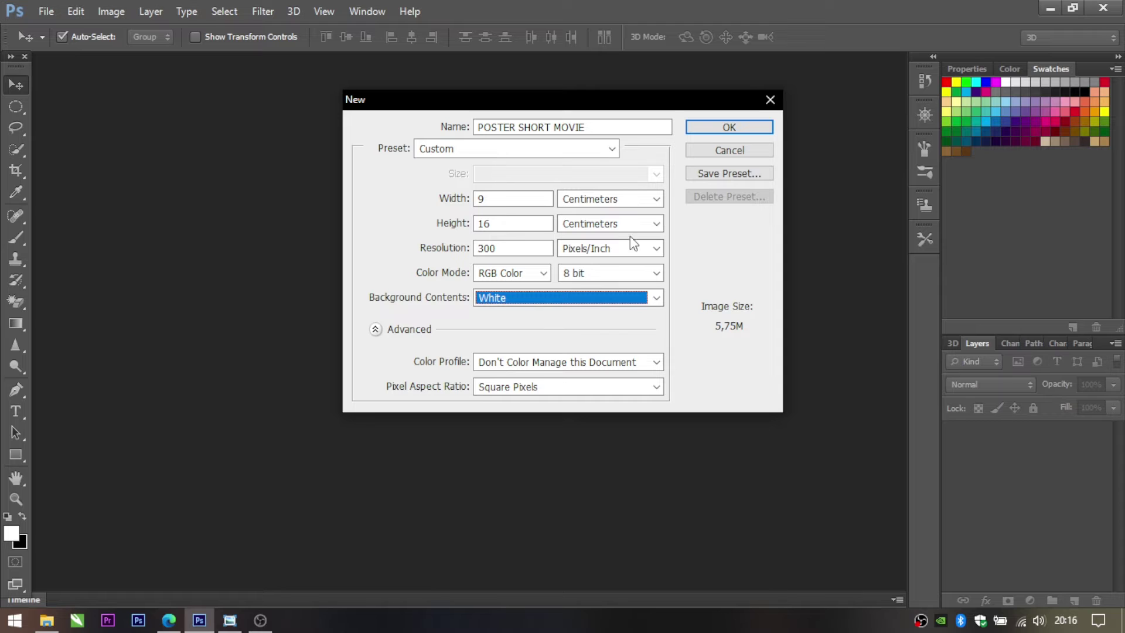
click(718, 128)
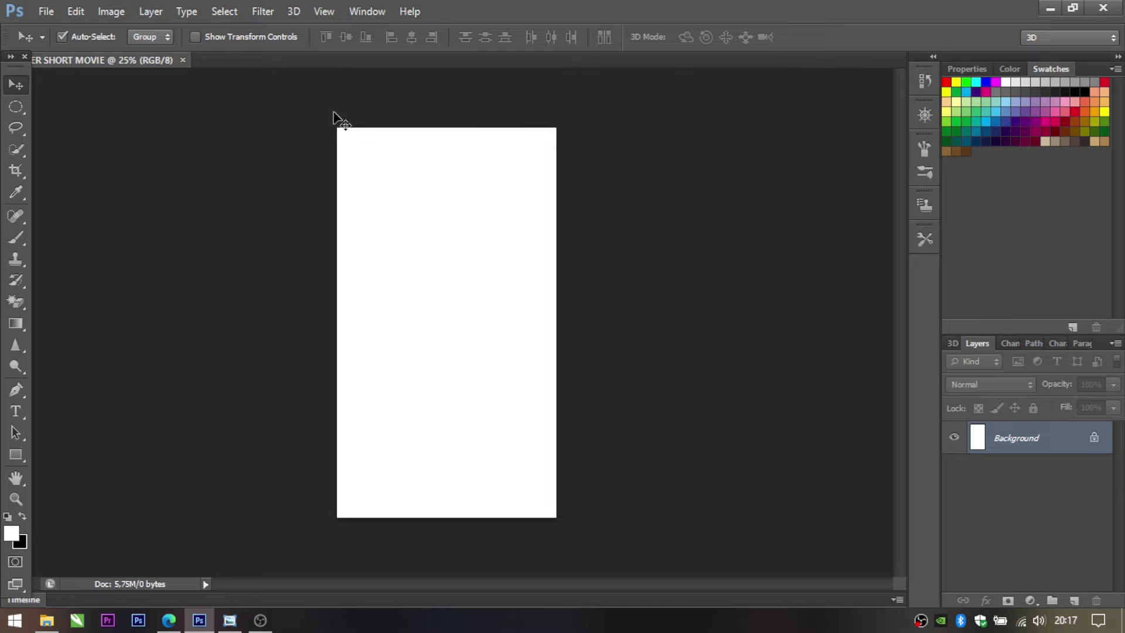
Unlock the poster's Background layer, converting it into Layer 0.
double_click(1096, 442)
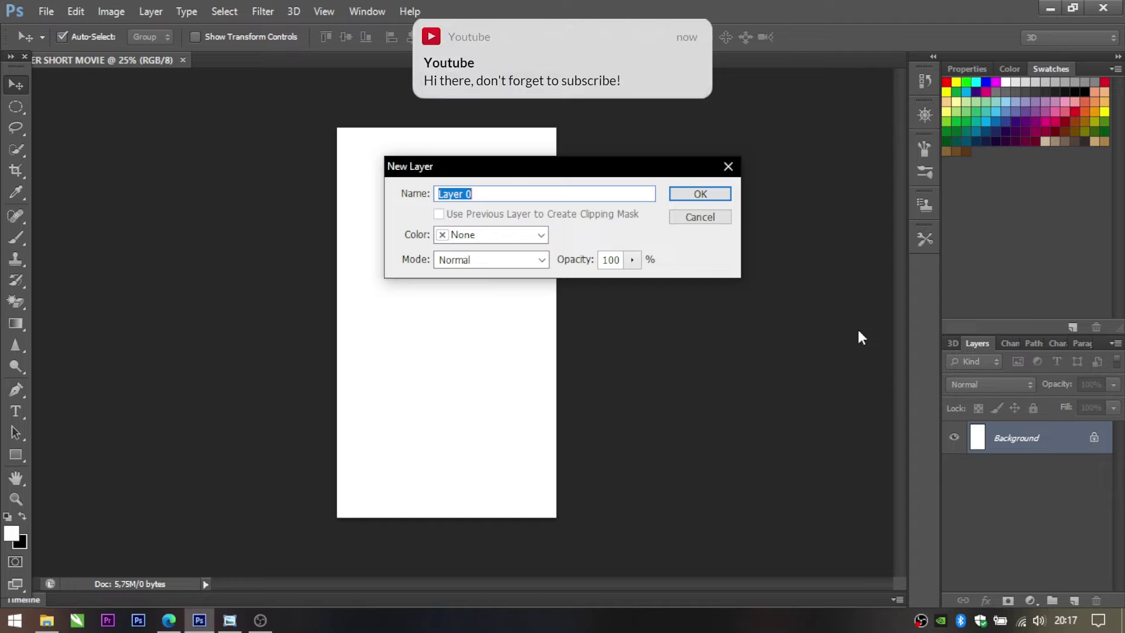
click(726, 194)
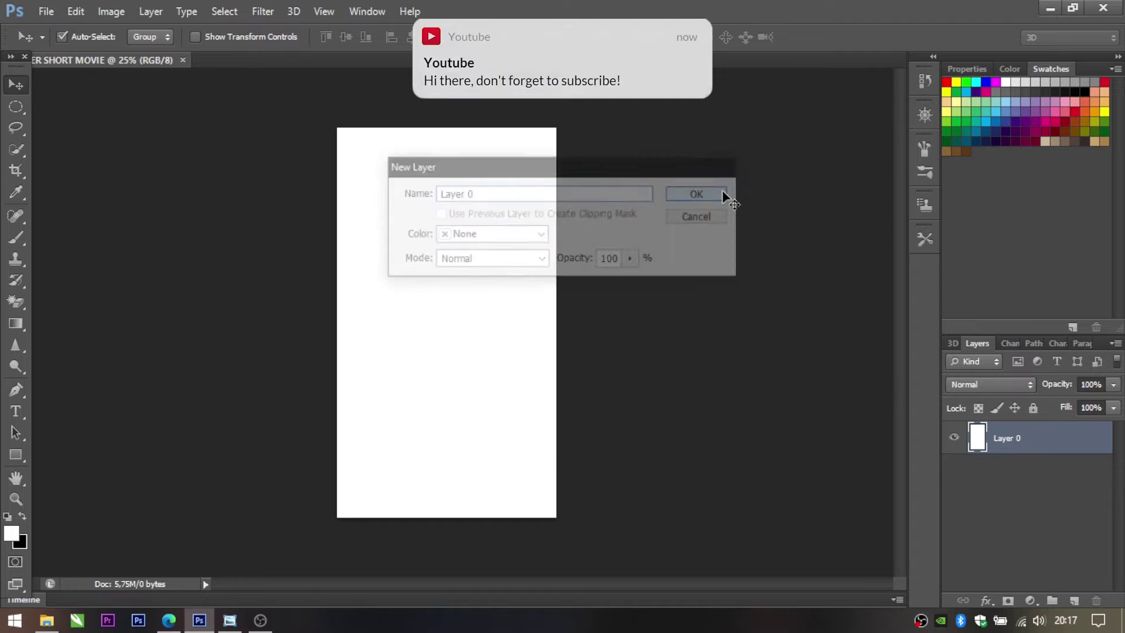
click(57, 11)
Open IMG_0001.JPG, unlock its background, and drag the staircase photo onto the poster.
click(61, 39)
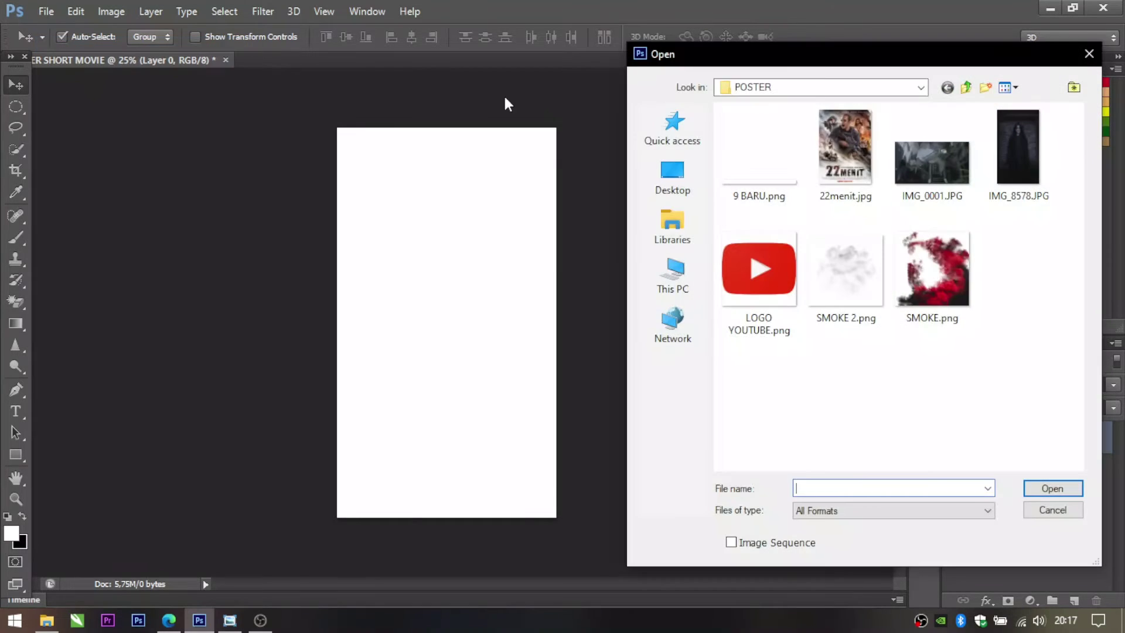
click(906, 178)
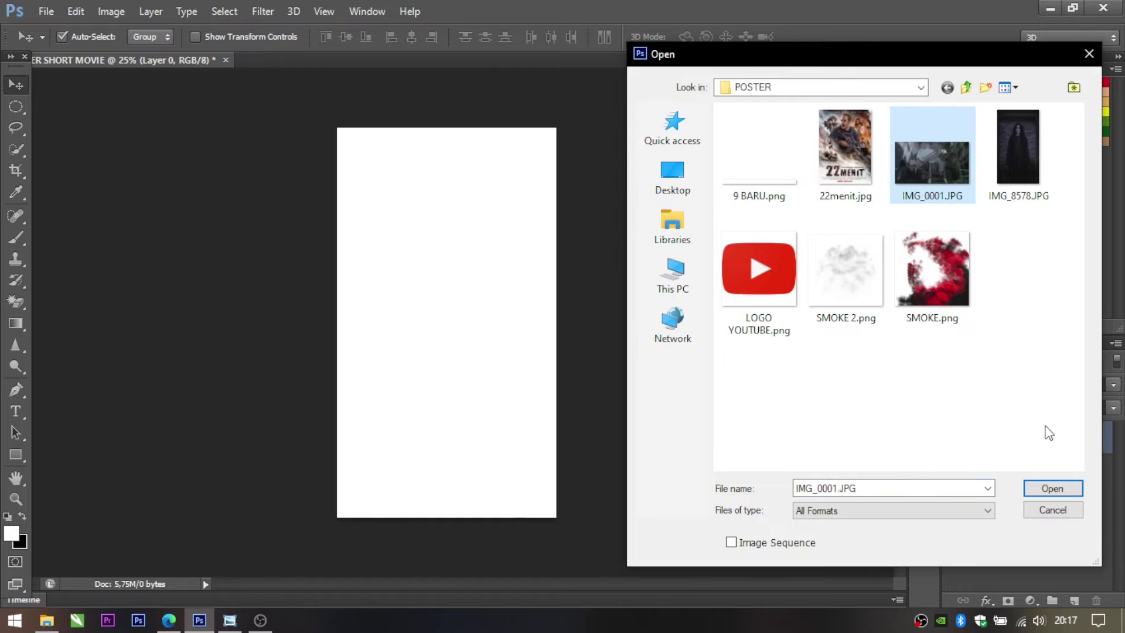
click(1053, 488)
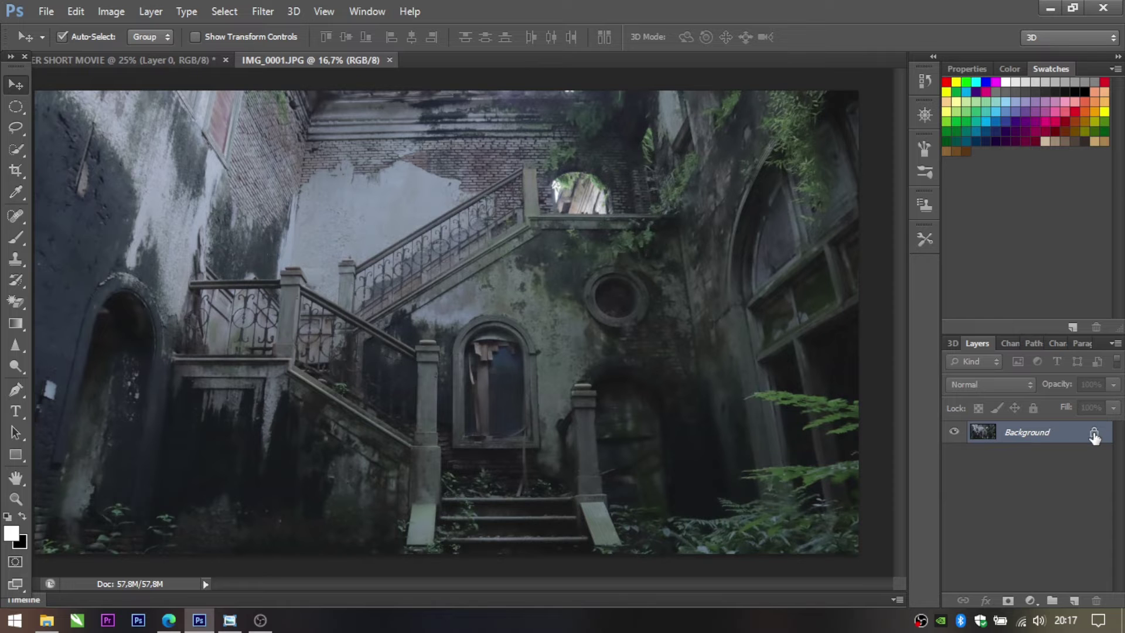
double_click(1094, 437)
click(701, 194)
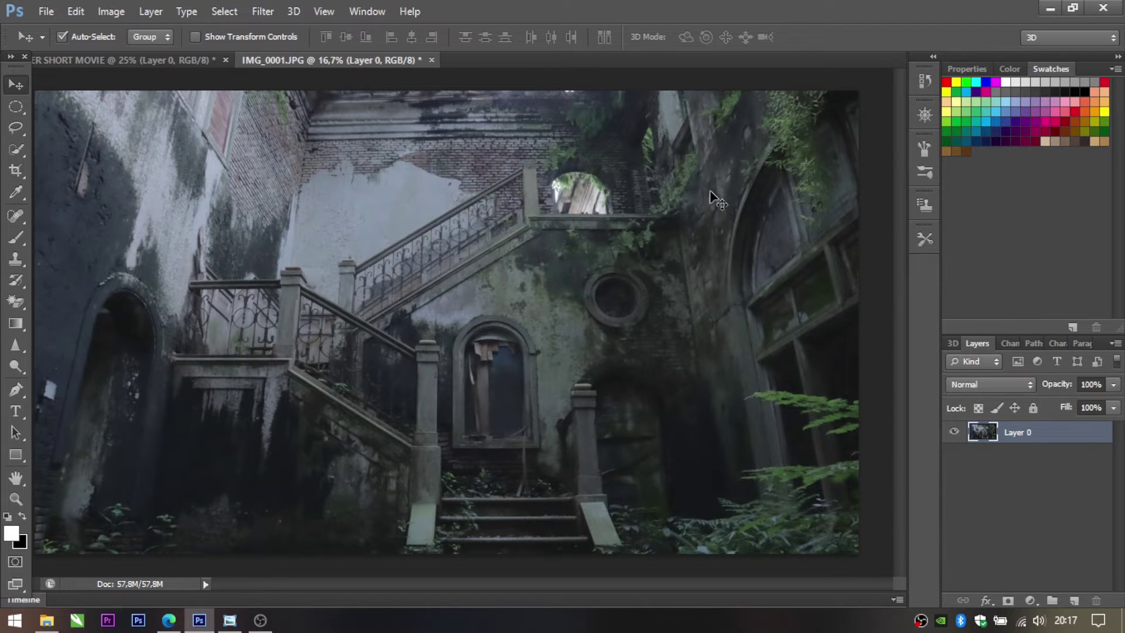
mouse_move(269, 185)
mouse_down()
mouse_move(201, 120)
mouse_move(166, 66)
mouse_move(420, 221)
mouse_up()
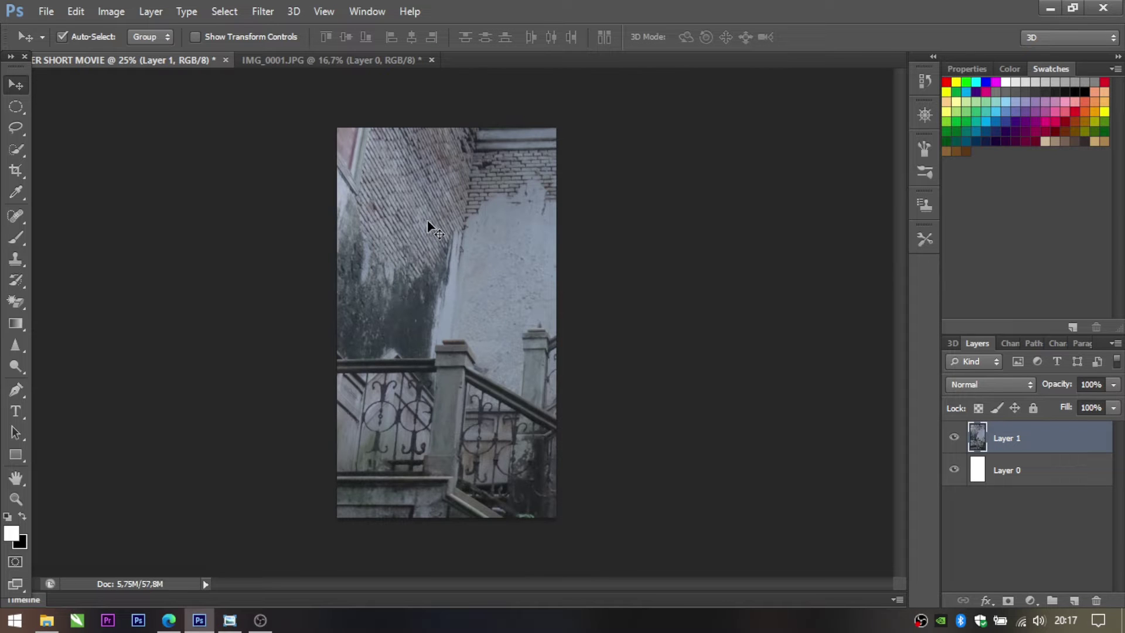
Free-transform the staircase photo, scaling and shifting it to frame the doorway across the poster.
key(ctrl+t)
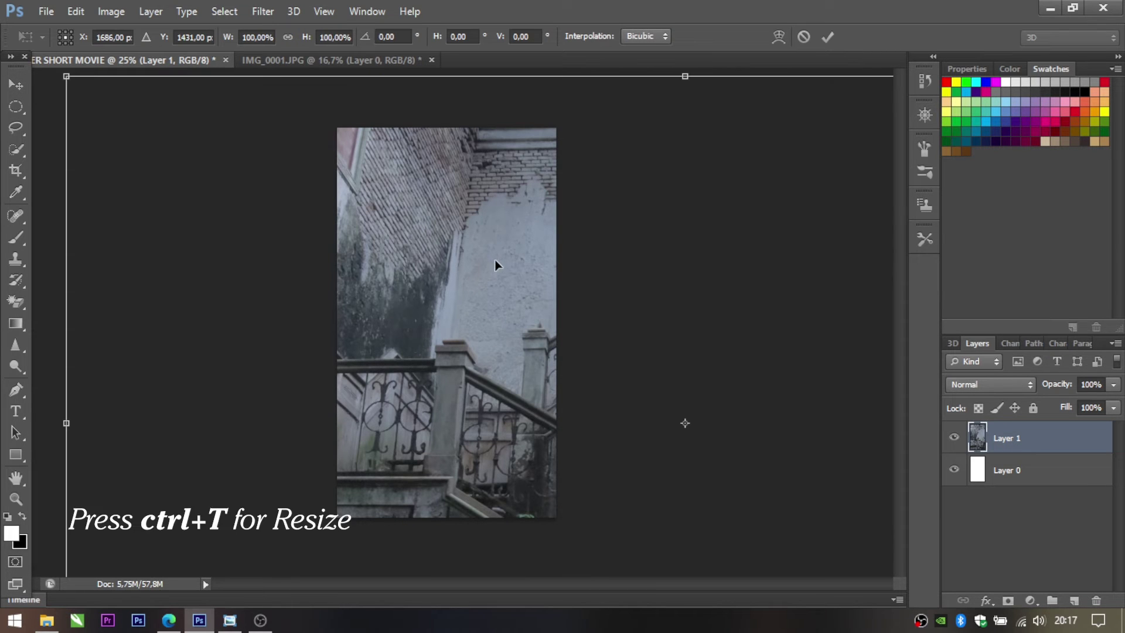
key(ctrl+minus)
key(ctrl+minus)
key(ctrl+minus)
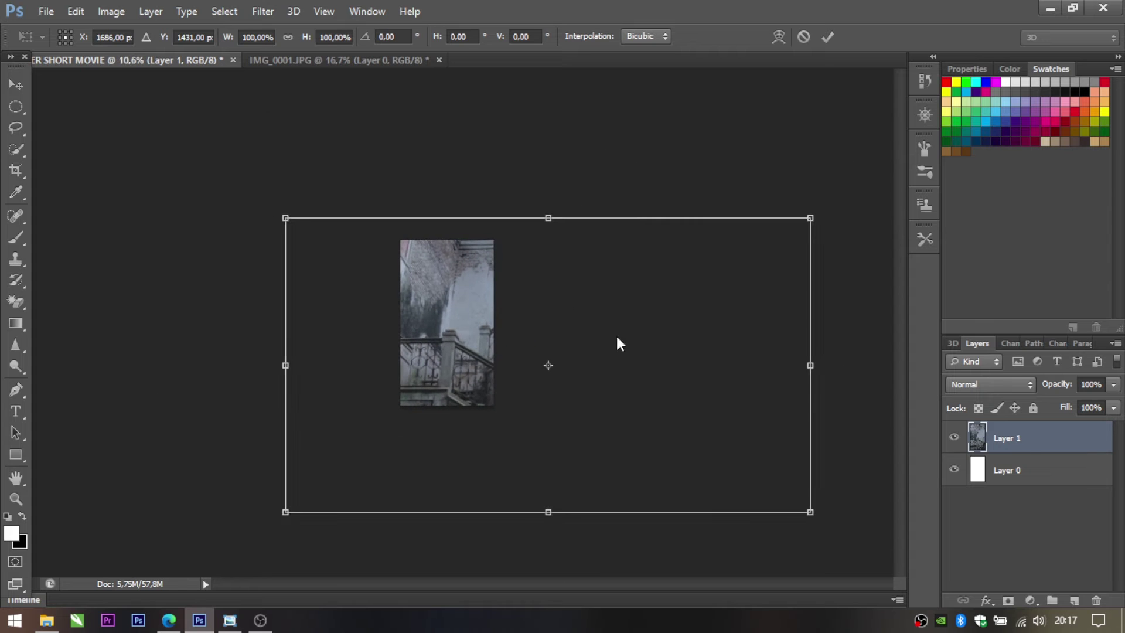
drag(810, 511, 543, 368)
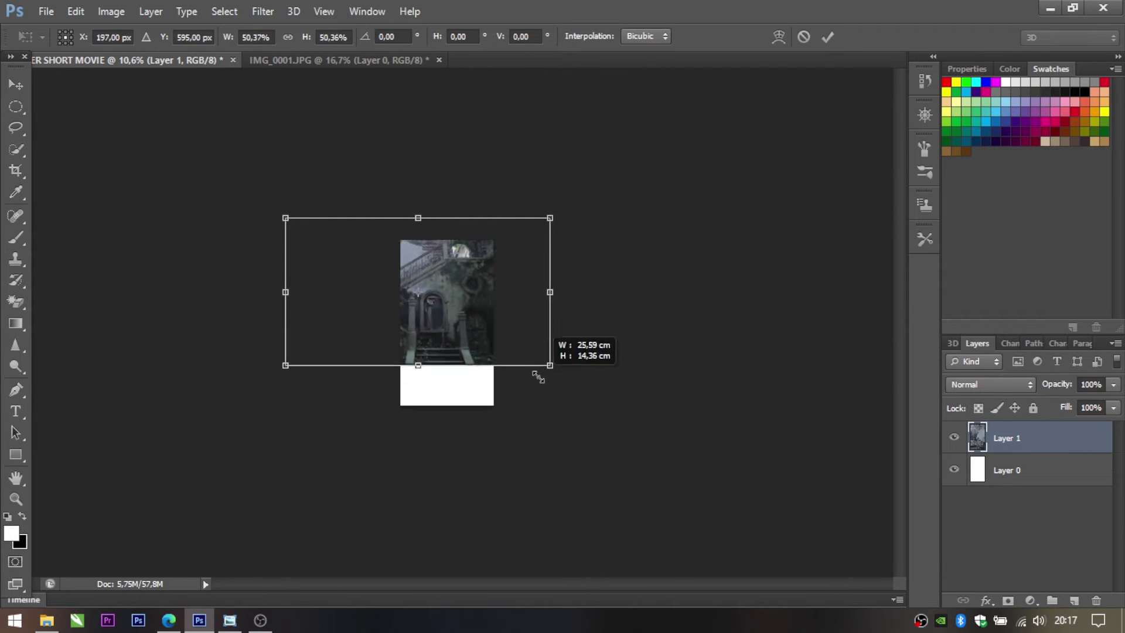
key(ctrl+plus)
scroll(499, 347, up, 3)
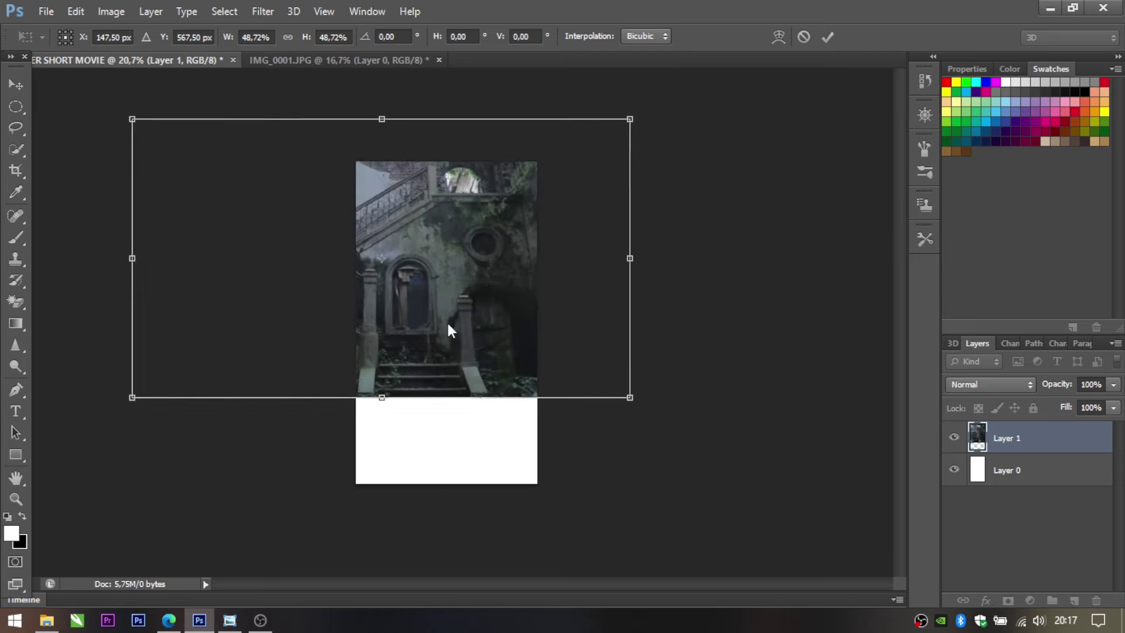
drag(447, 328, 473, 356)
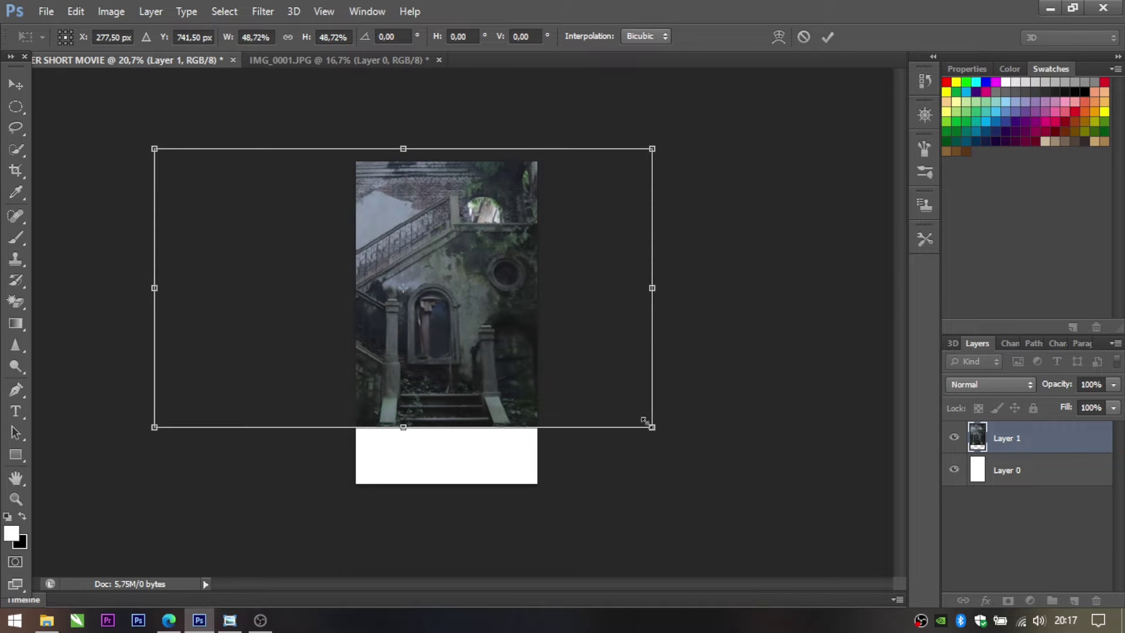
drag(652, 427, 766, 491)
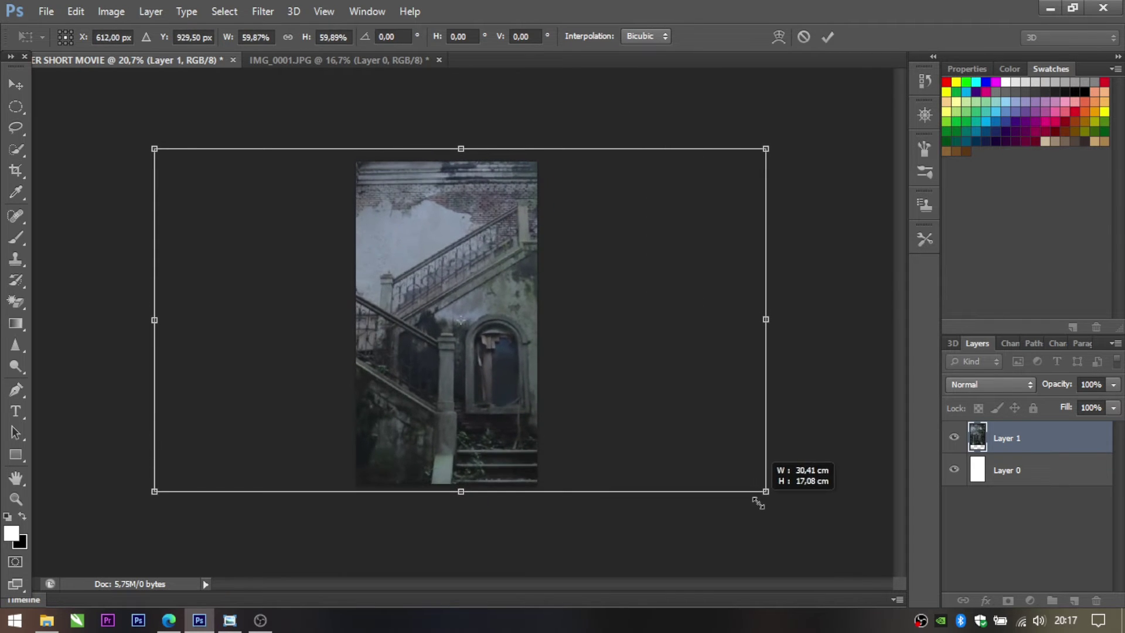
drag(685, 431, 622, 431)
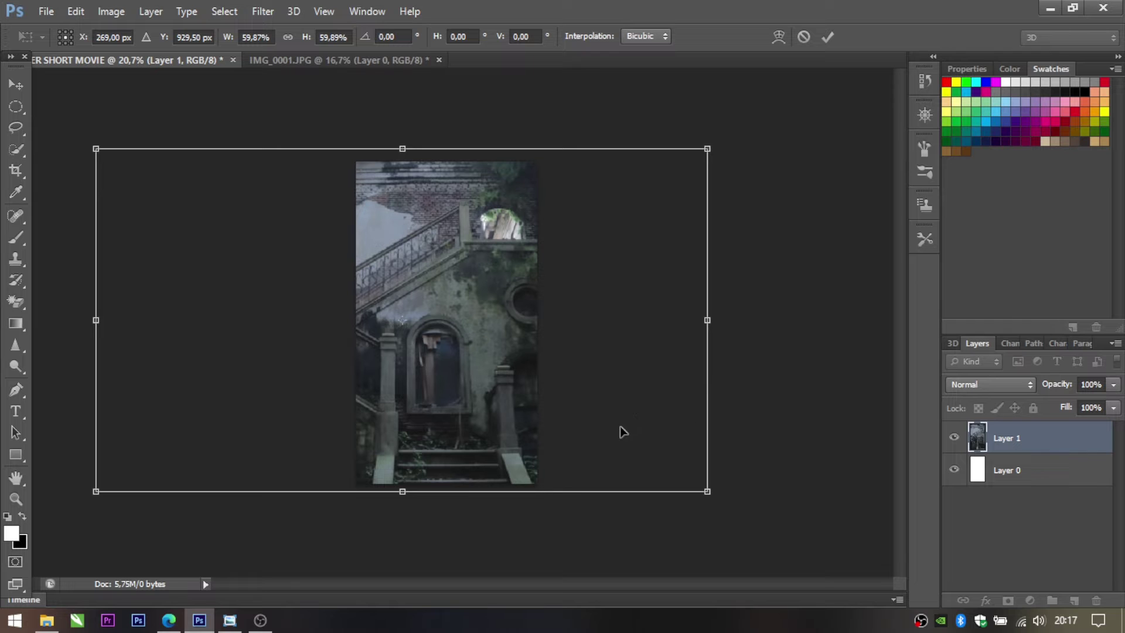
key(Return)
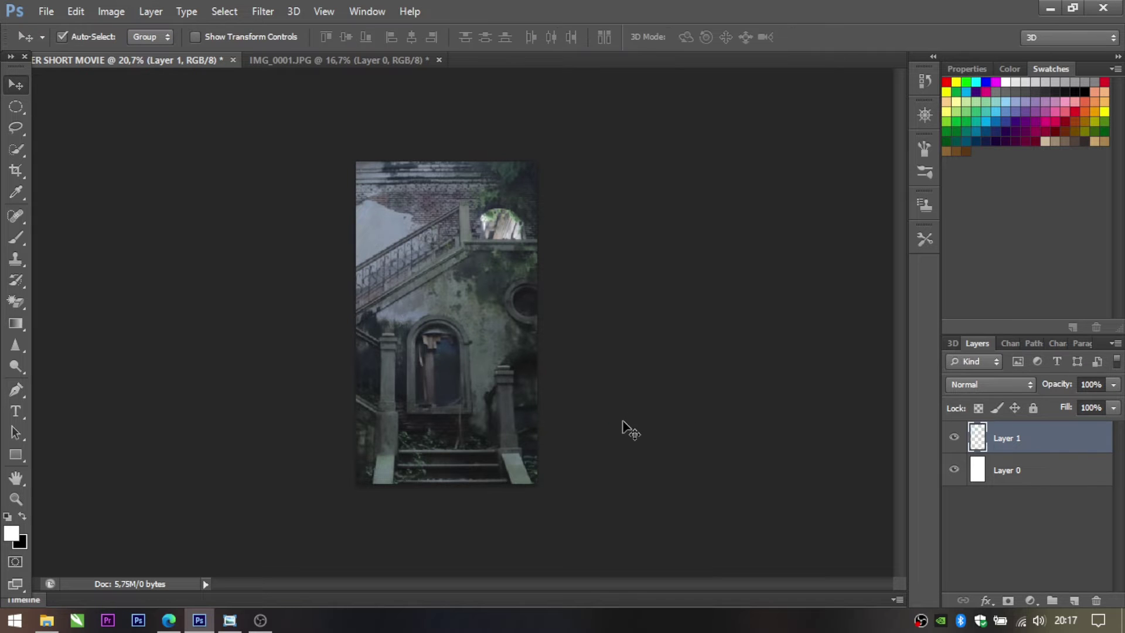
Open the hooded ghost photo IMG_8578.JPG as a separate document.
click(46, 11)
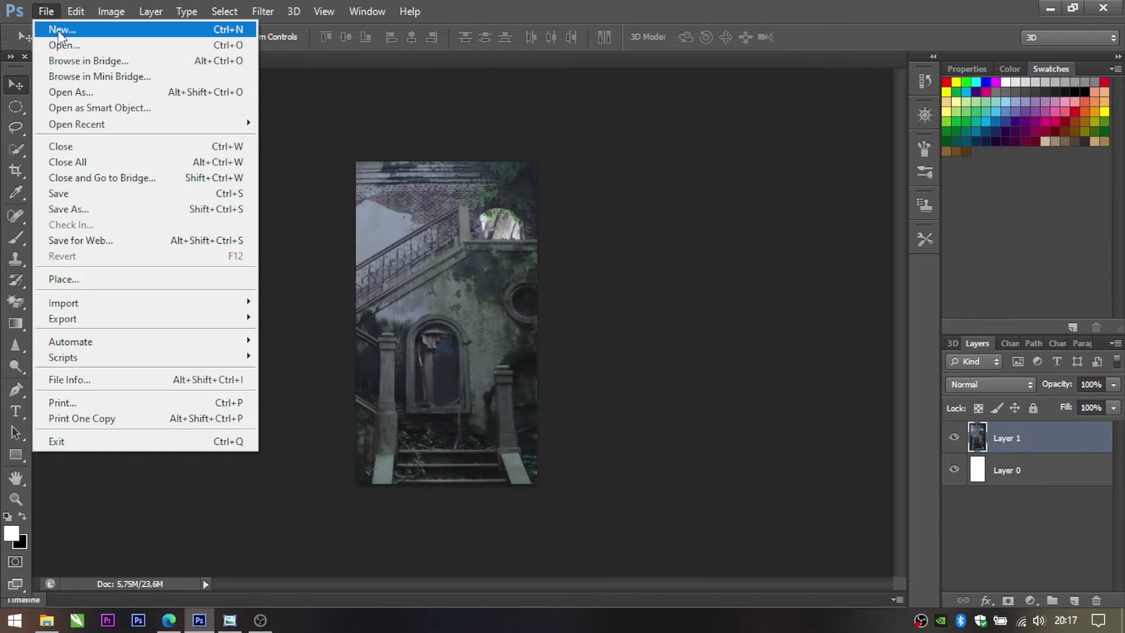
click(50, 44)
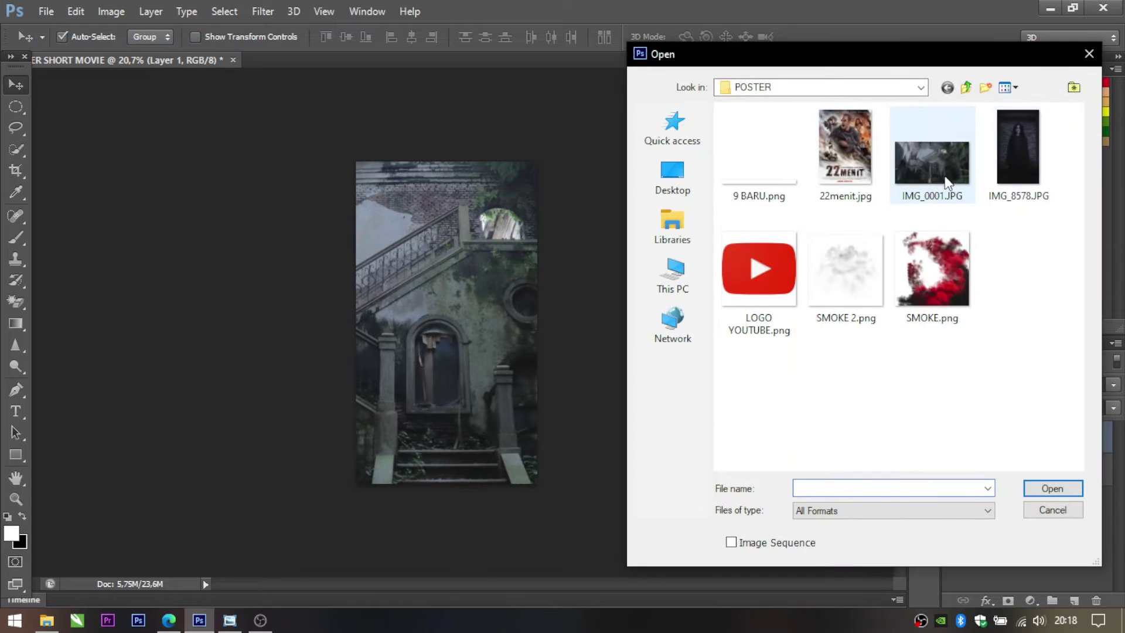
click(1018, 149)
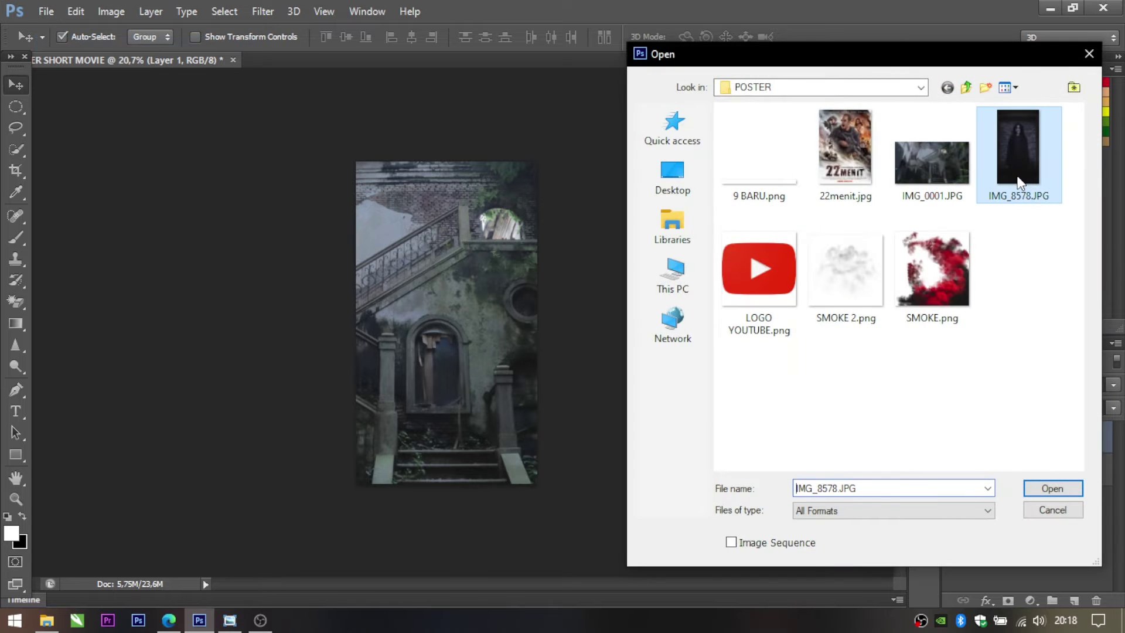
click(1045, 490)
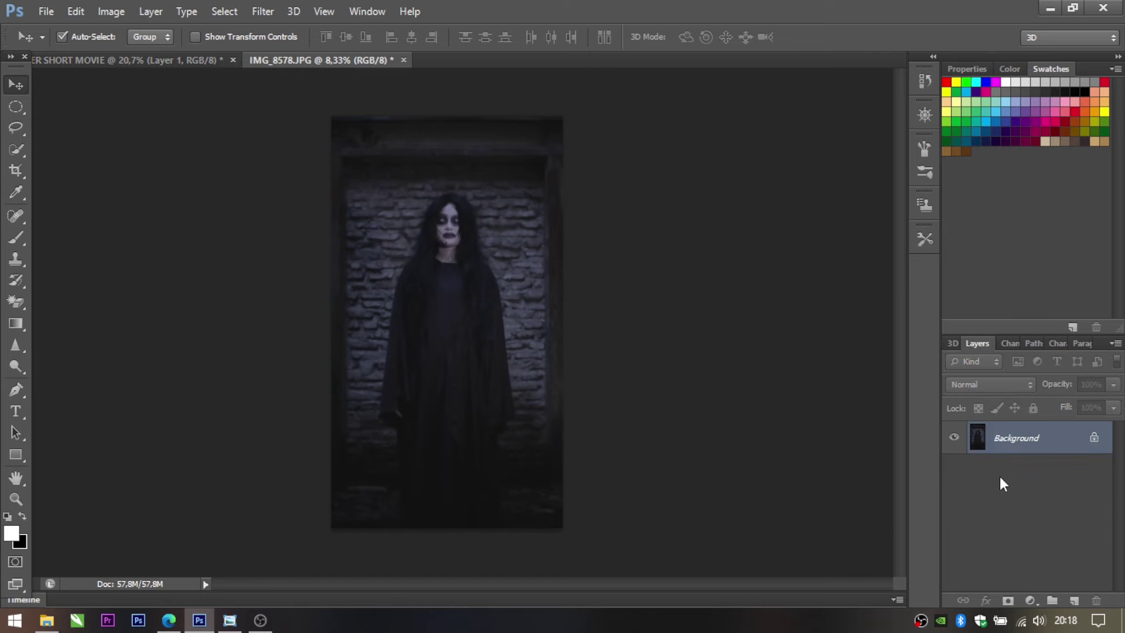
scroll(473, 225, up, 3)
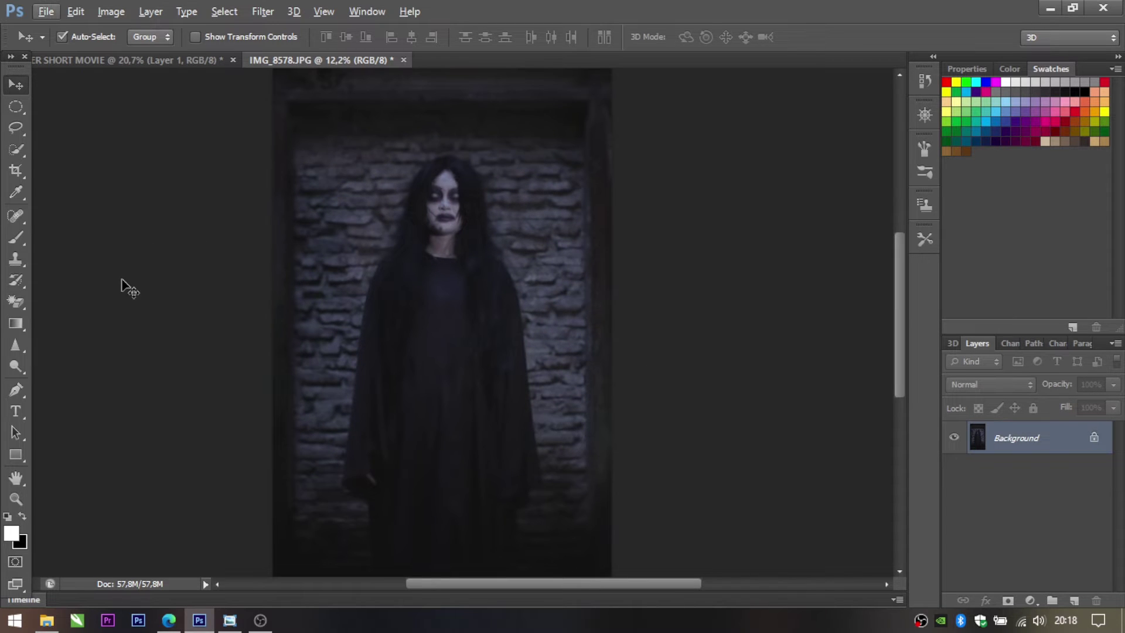
click(18, 389)
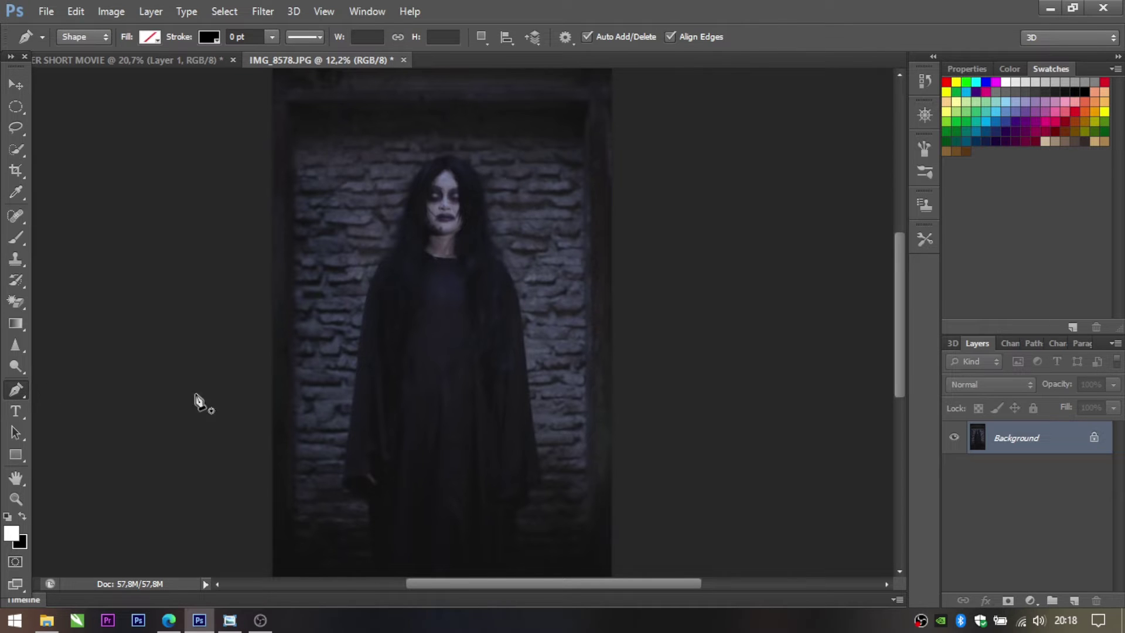
Pen-trace the figure from the hood's left side over the head and down the robe's right edge.
click(397, 253)
scroll(431, 179, up, 2)
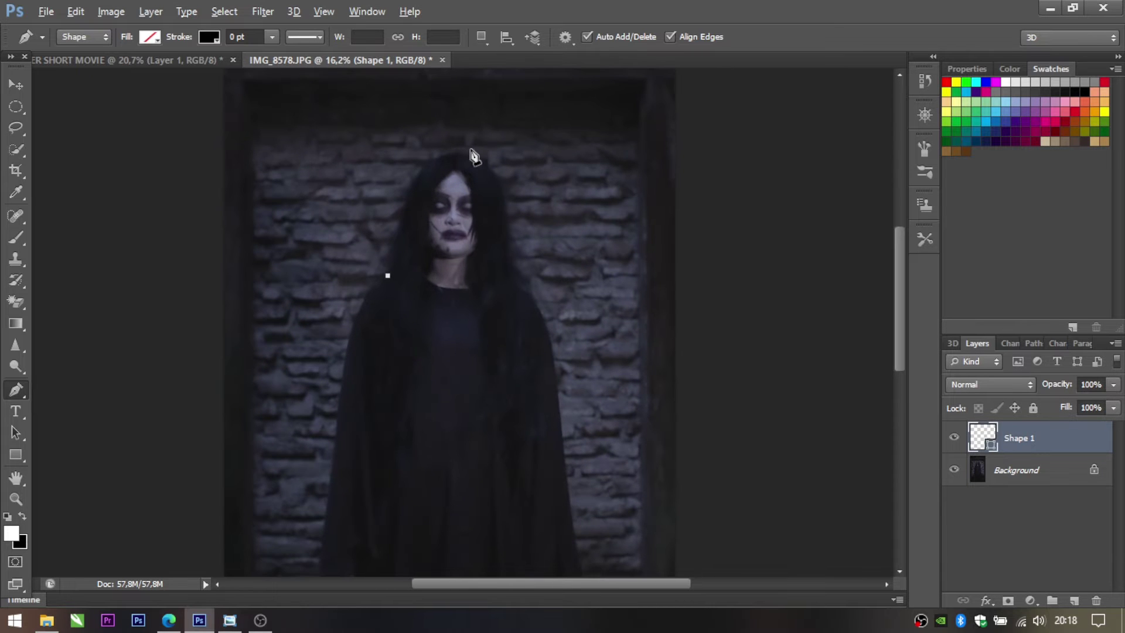
mouse_move(462, 154)
mouse_down()
mouse_move(524, 172)
mouse_move(519, 161)
mouse_up()
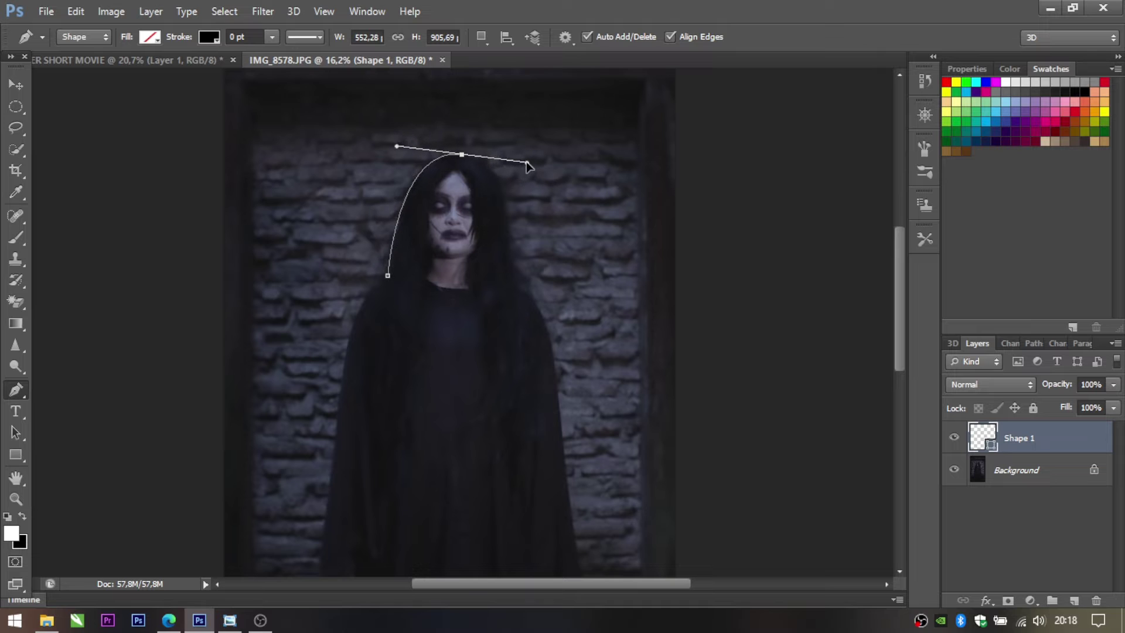
alt+click(462, 154)
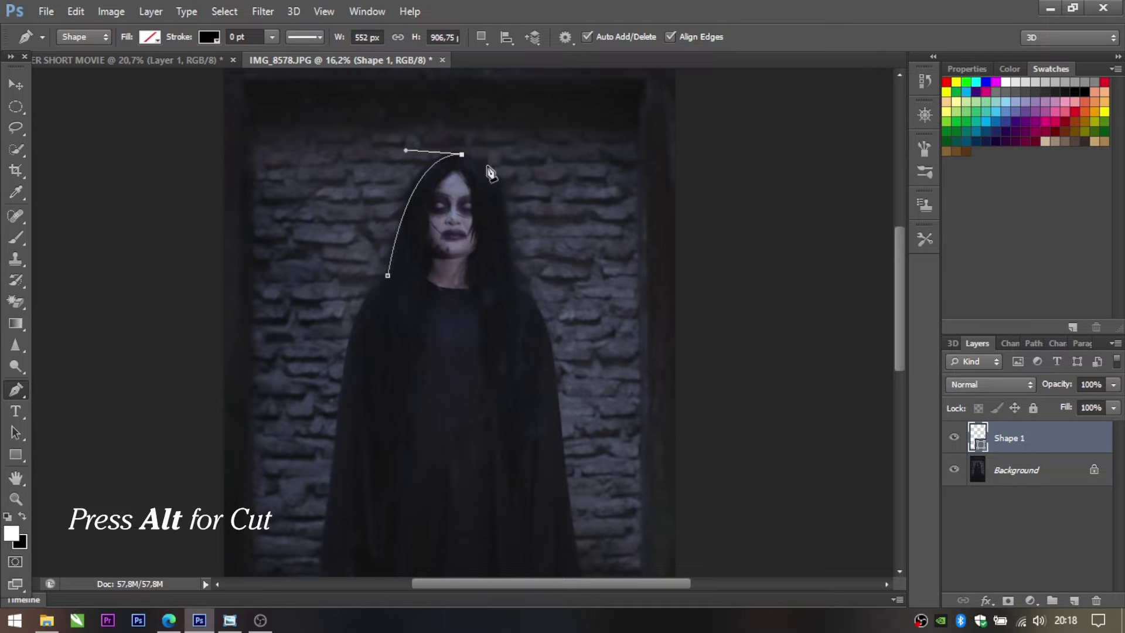
drag(515, 278, 514, 411)
click(515, 278)
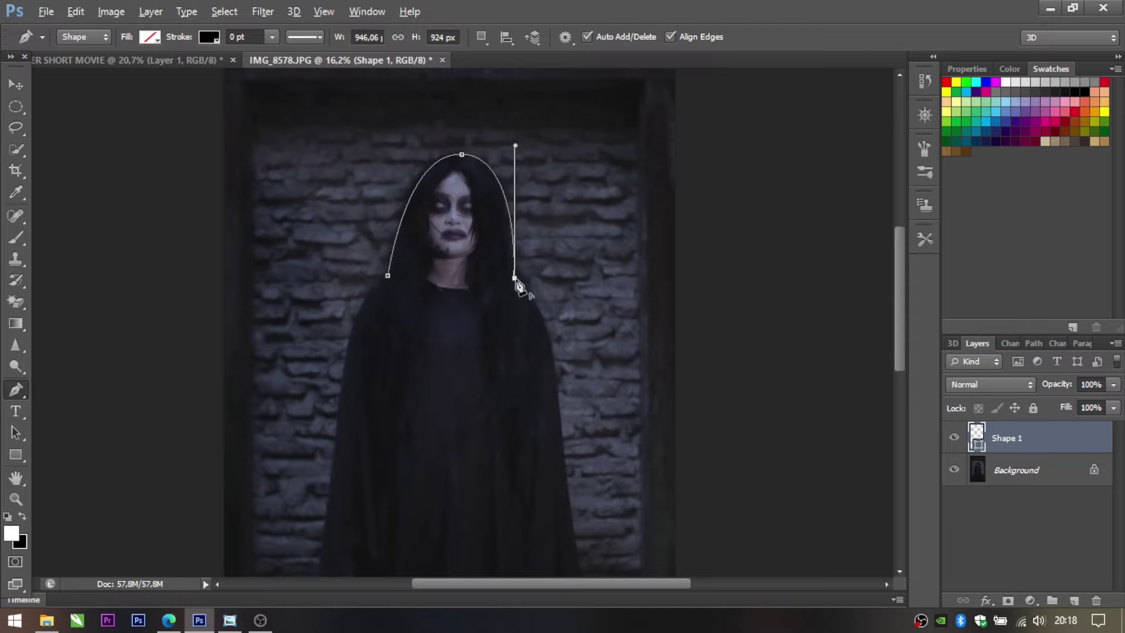
scroll(589, 355, down, 1)
scroll(571, 372, down, 1)
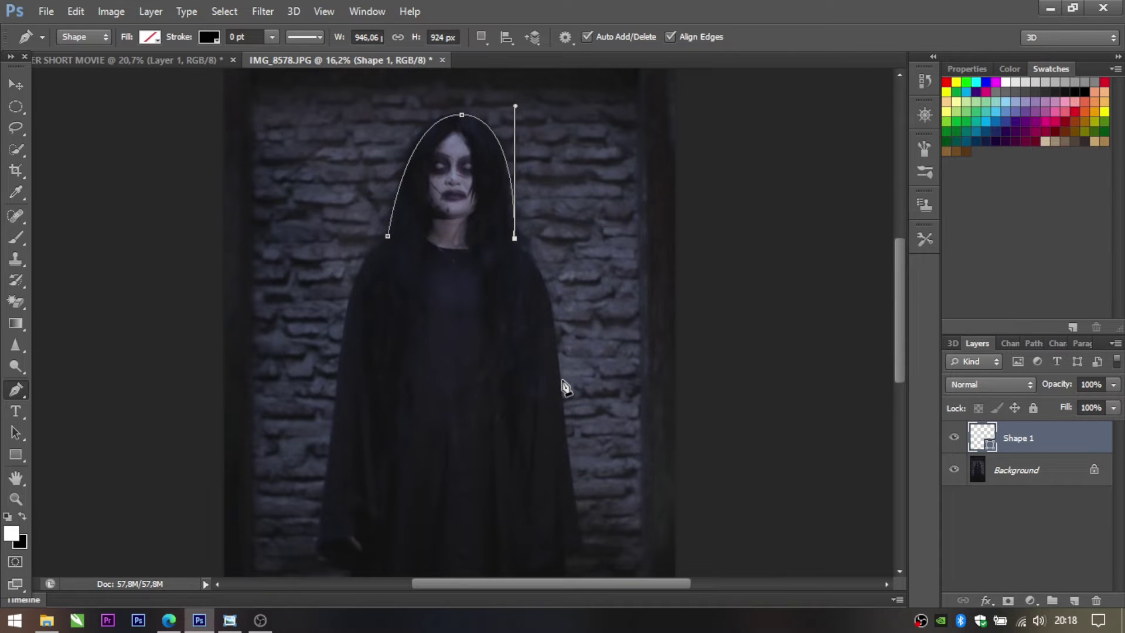
drag(561, 382, 561, 471)
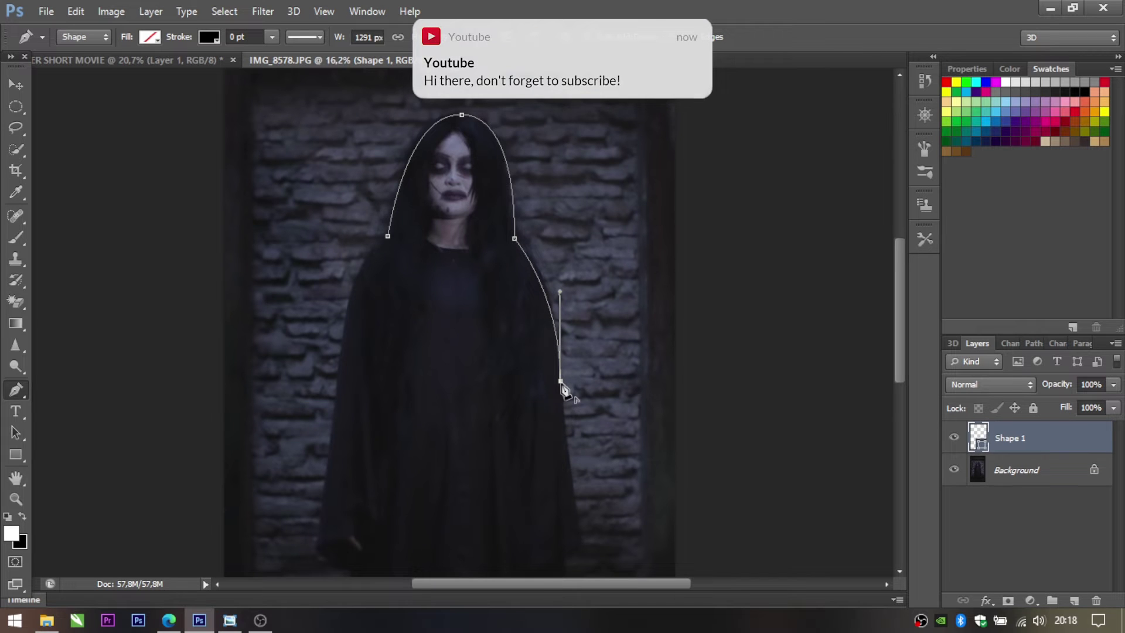
scroll(598, 409, down, 2)
scroll(598, 410, down, 2)
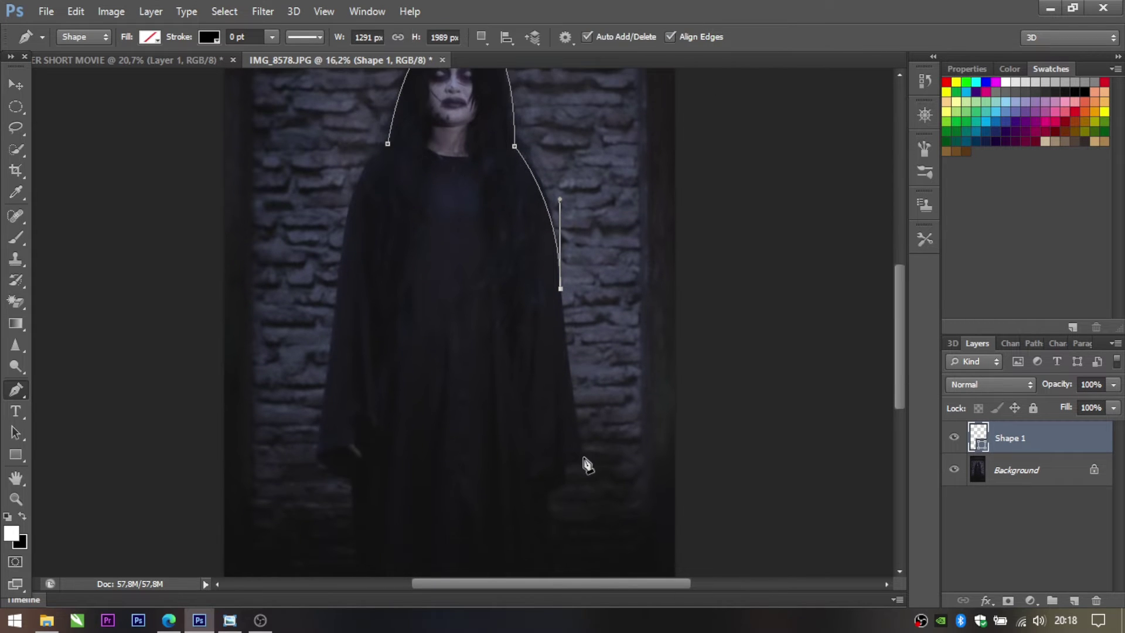
drag(584, 457, 593, 470)
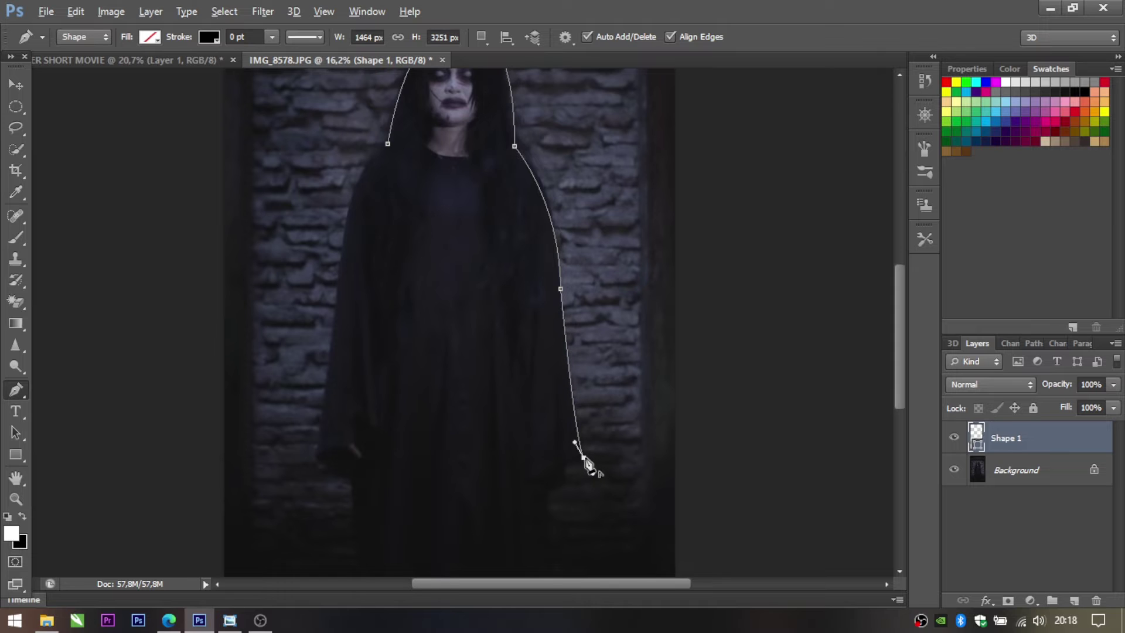
click(583, 458)
Continue the outline along the hem notch, image bottom and robe's left side, closing the path.
click(568, 484)
scroll(575, 464, down, 2)
scroll(578, 462, down, 2)
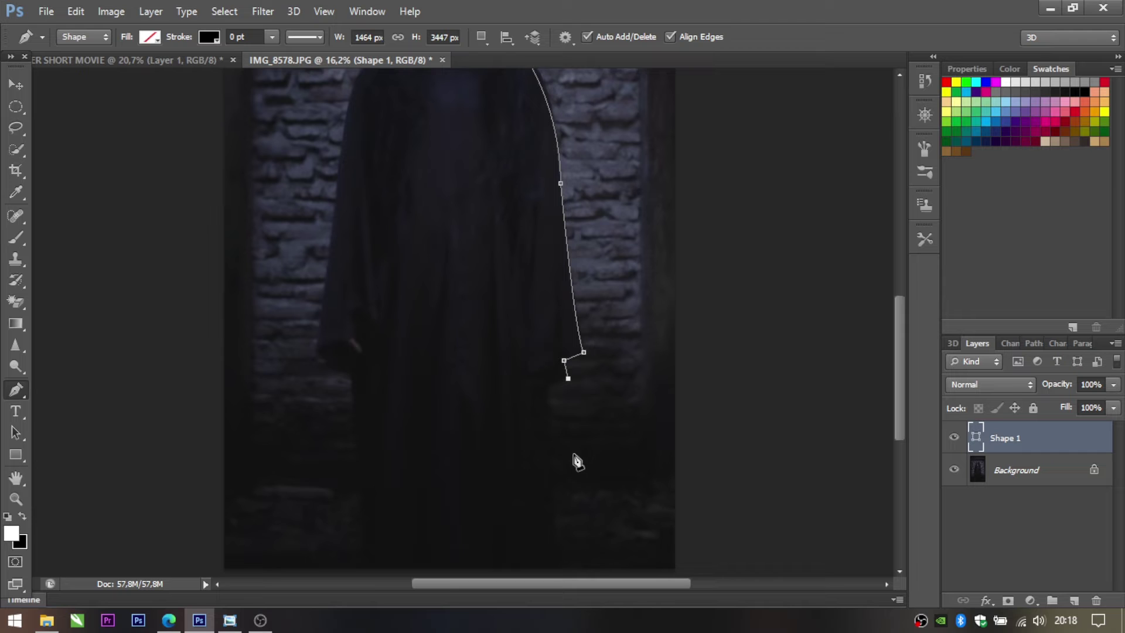
click(548, 390)
scroll(552, 400, down, 2)
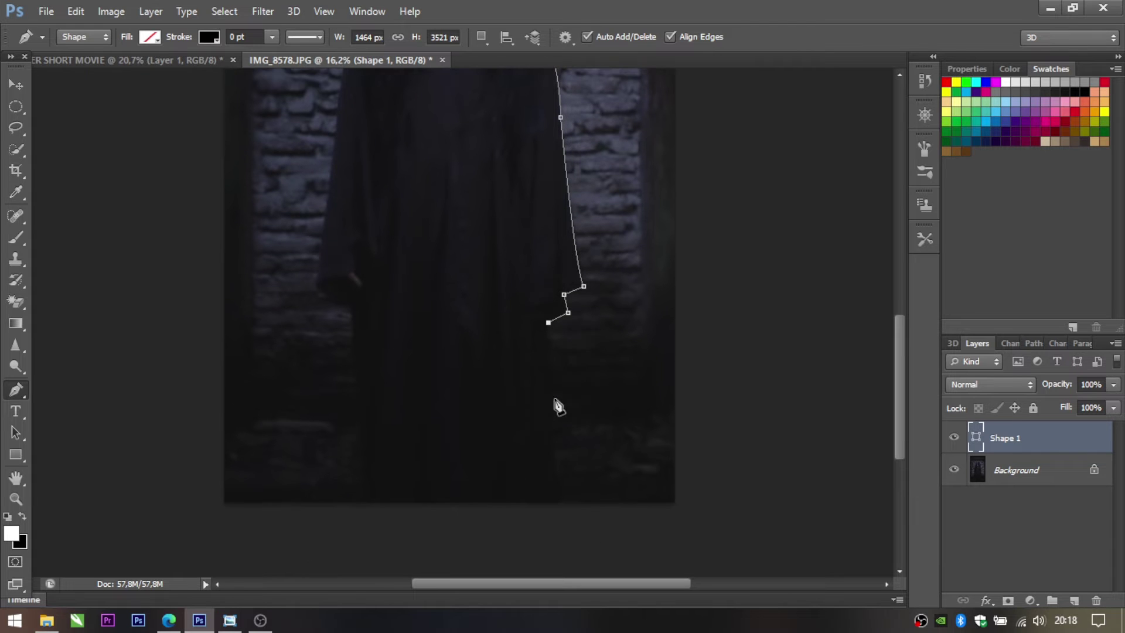
click(558, 500)
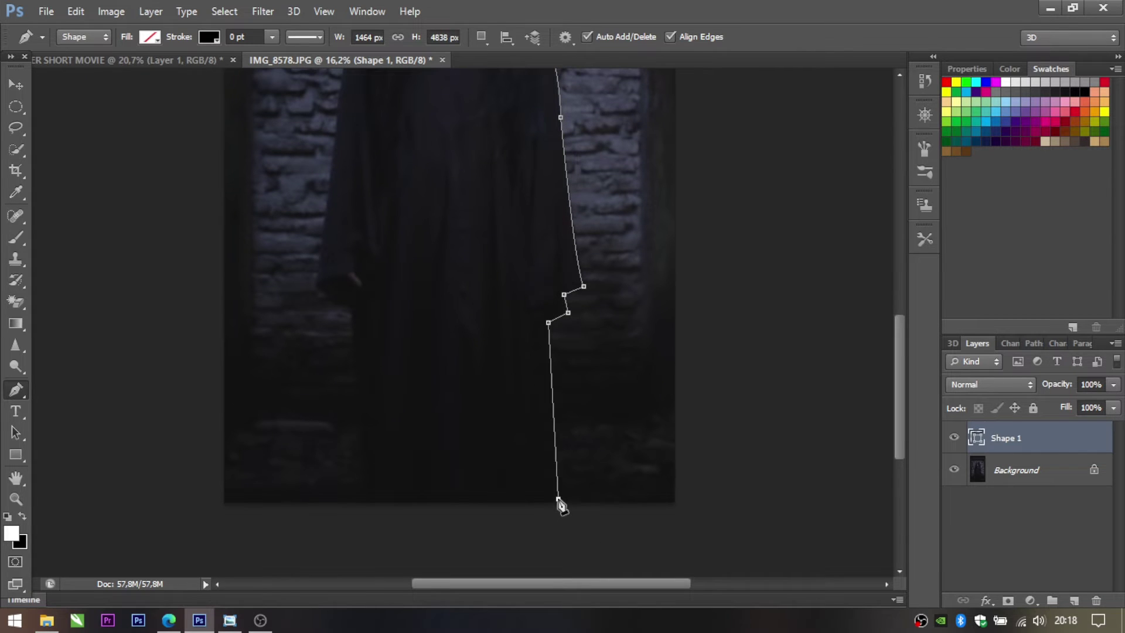
click(366, 502)
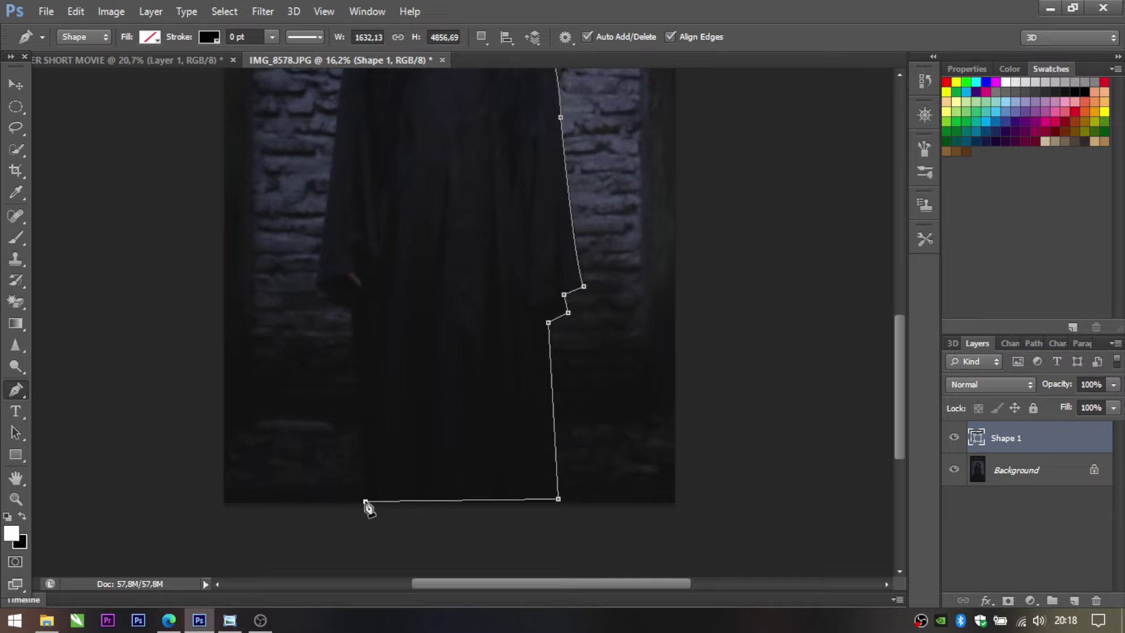
click(352, 310)
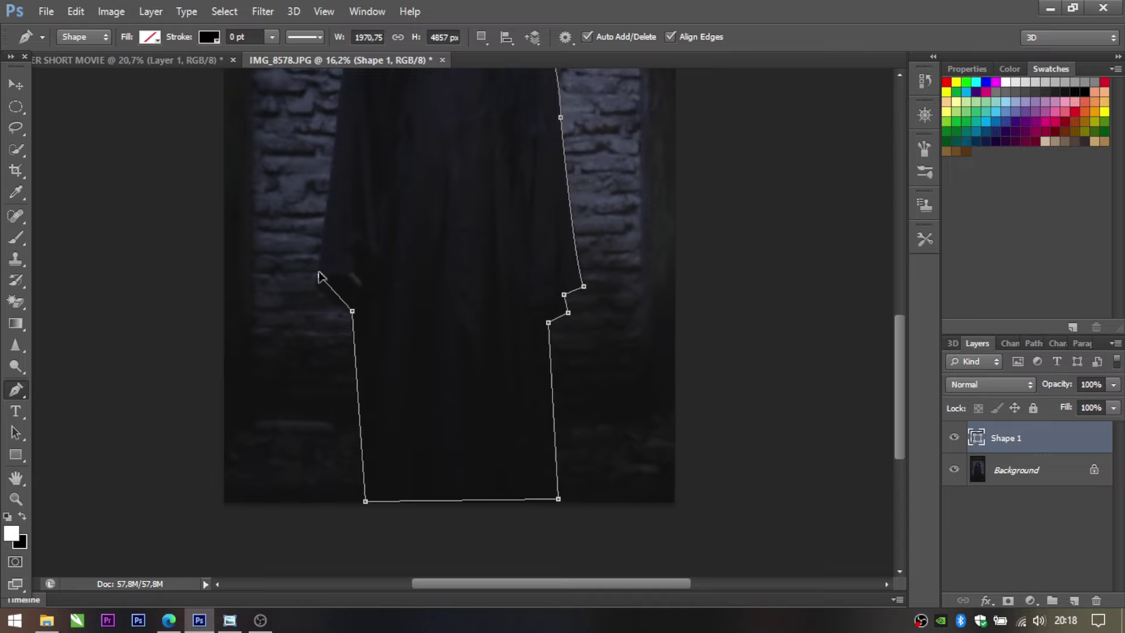
drag(320, 276, 323, 256)
scroll(357, 221, up, 2)
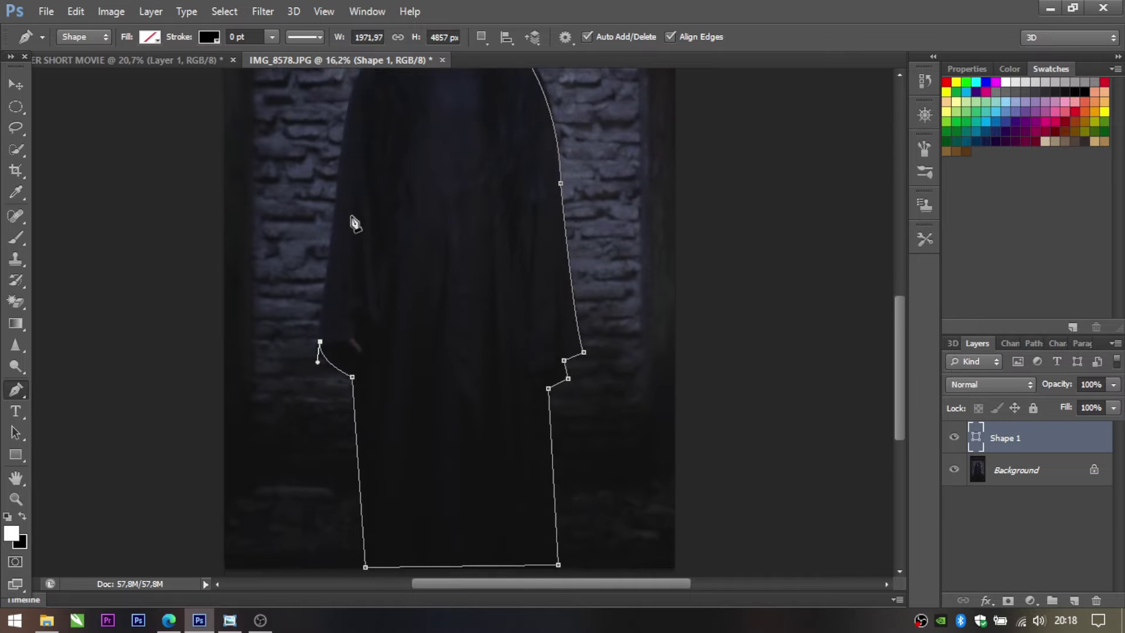
scroll(357, 221, up, 2)
scroll(356, 219, up, 1)
click(351, 195)
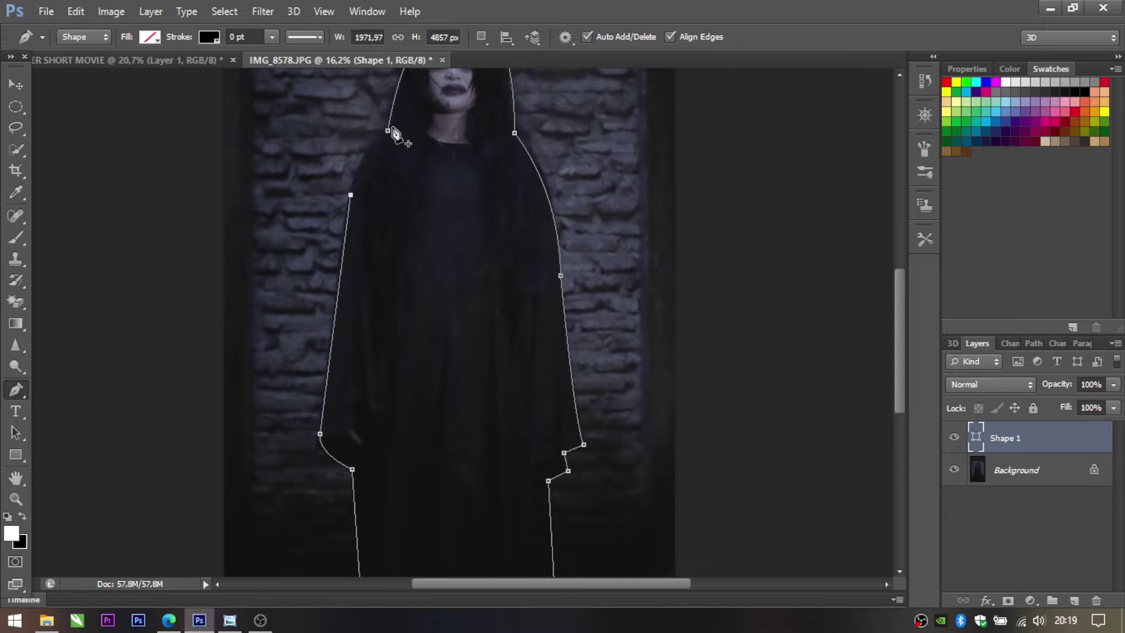
drag(388, 130, 407, 136)
key(Return)
click(1030, 343)
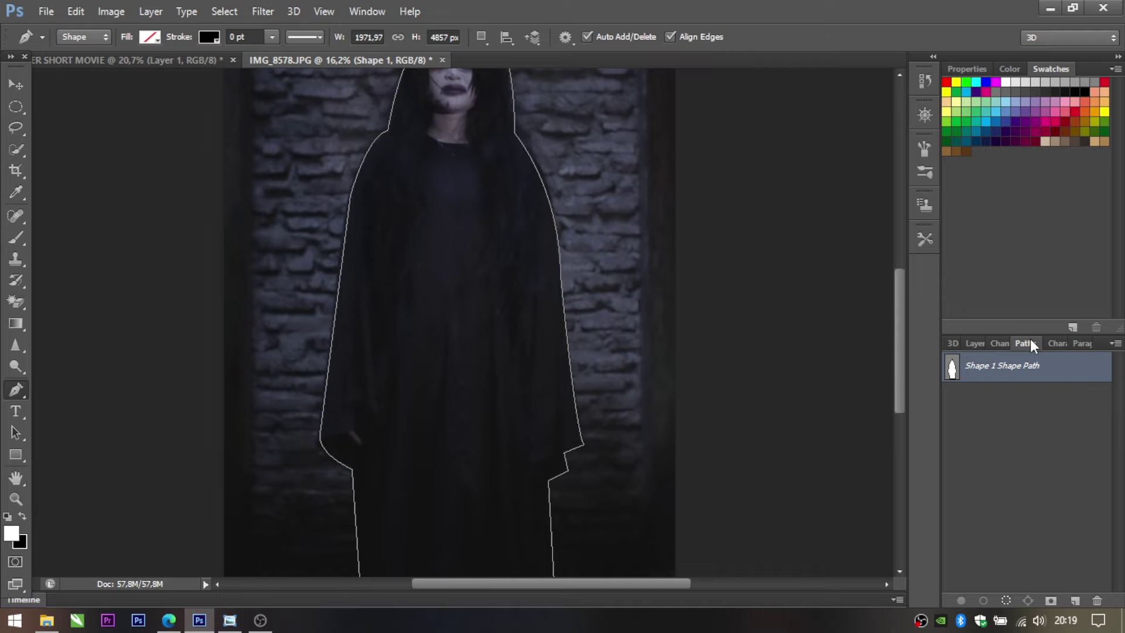
Turn the figure's path into a selection feathered by 4 pixels.
right_click(1011, 366)
click(984, 417)
text(4)
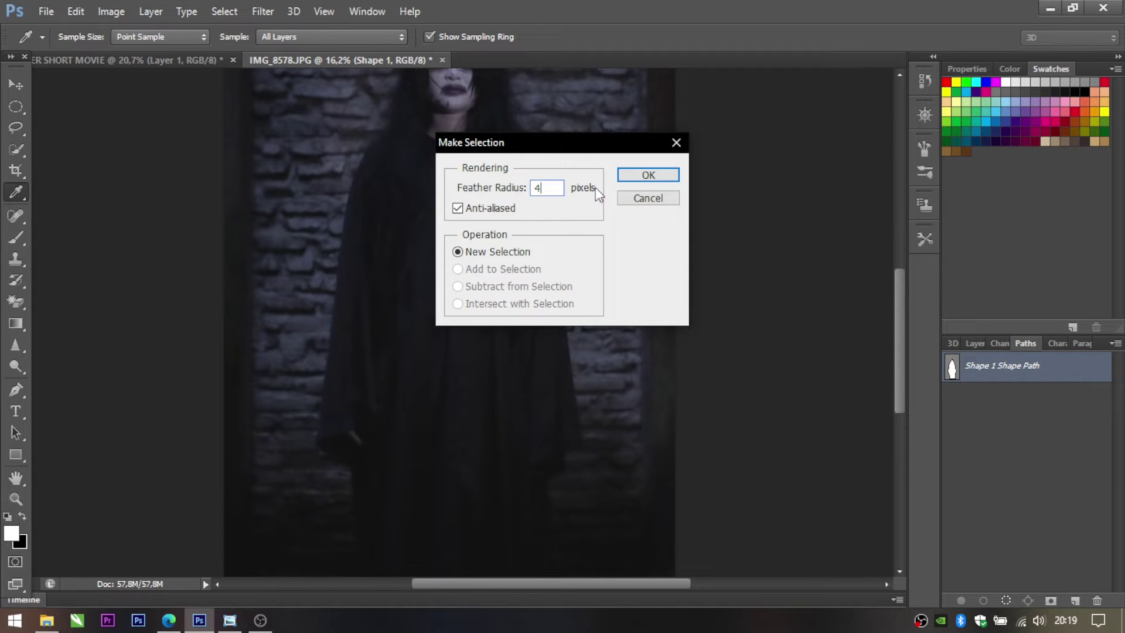
click(648, 175)
Copy the selected figure from Background onto a new layer and delete Shape 1.
click(975, 344)
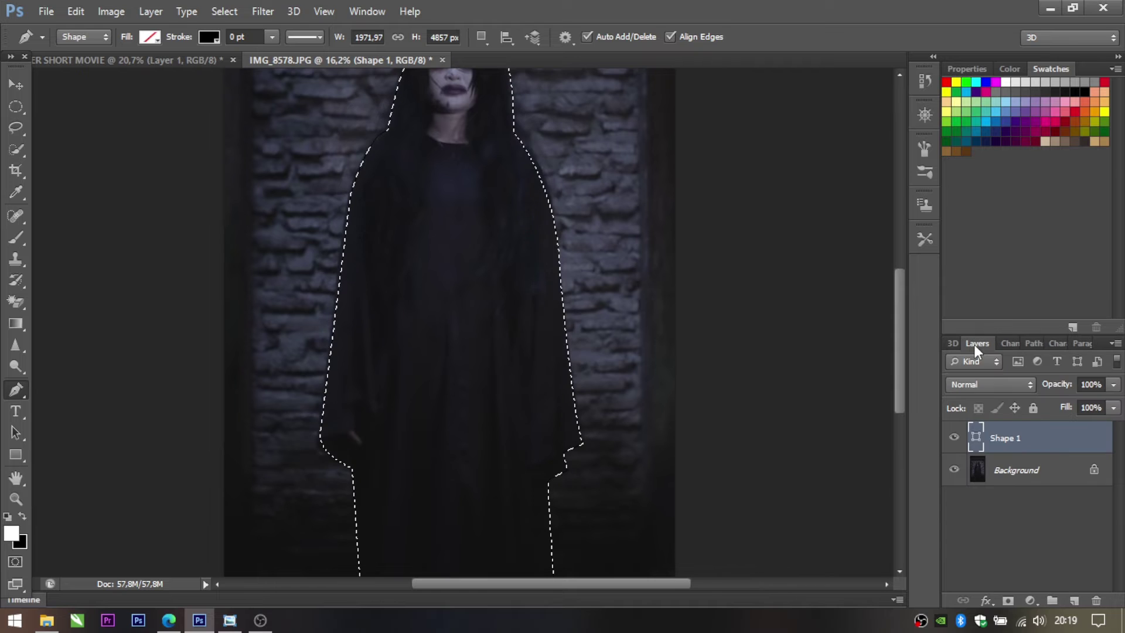
click(1007, 471)
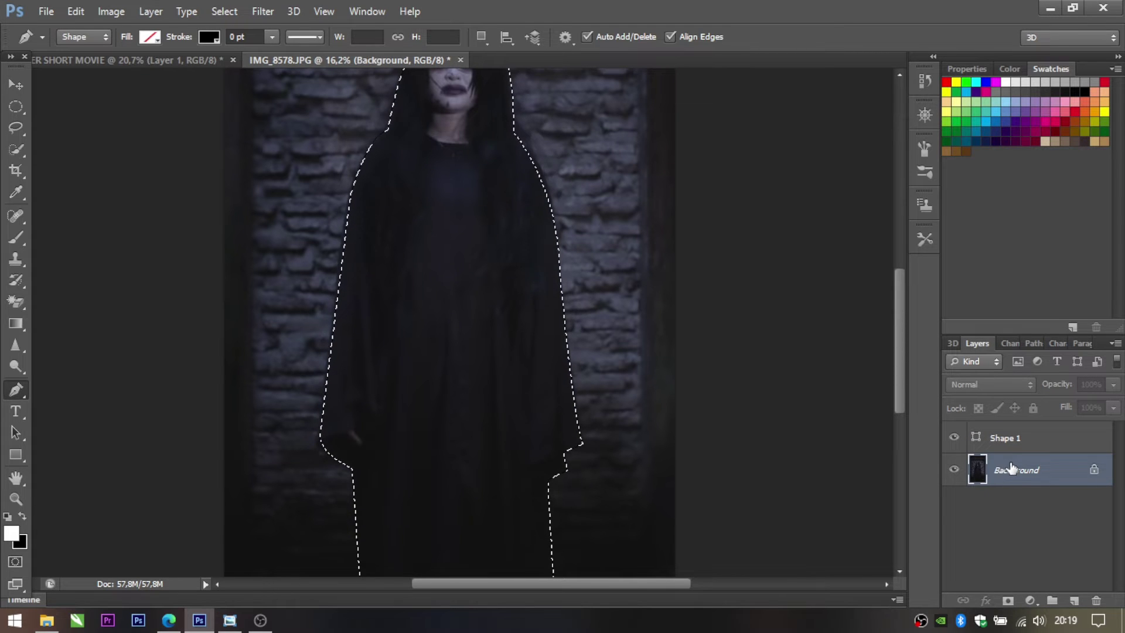
key(ctrl+j)
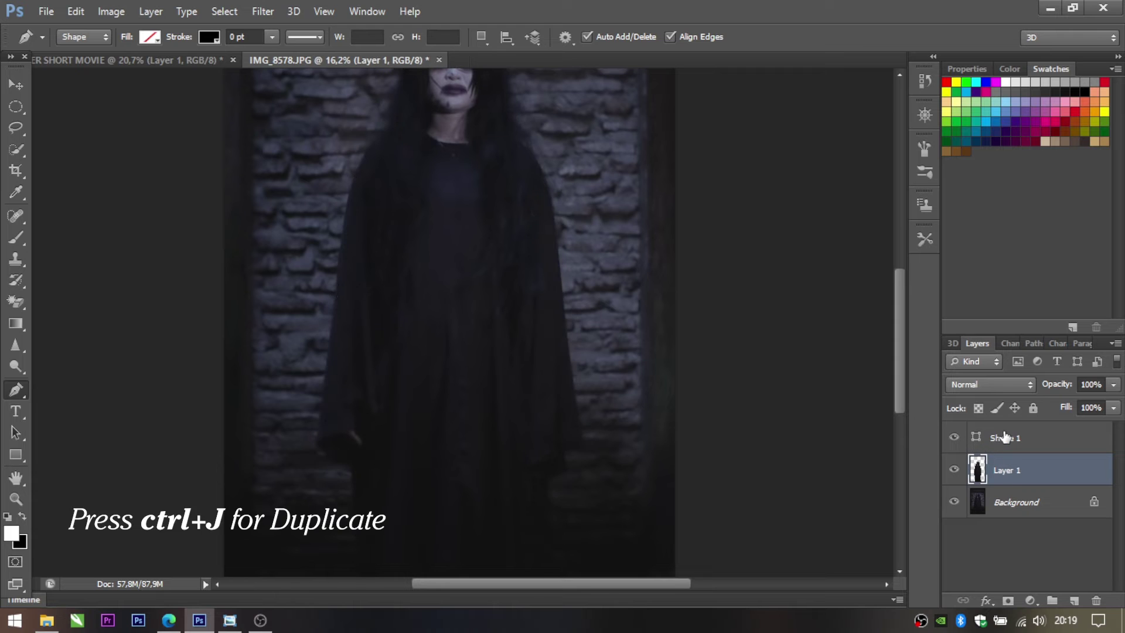
click(1006, 438)
key(Delete)
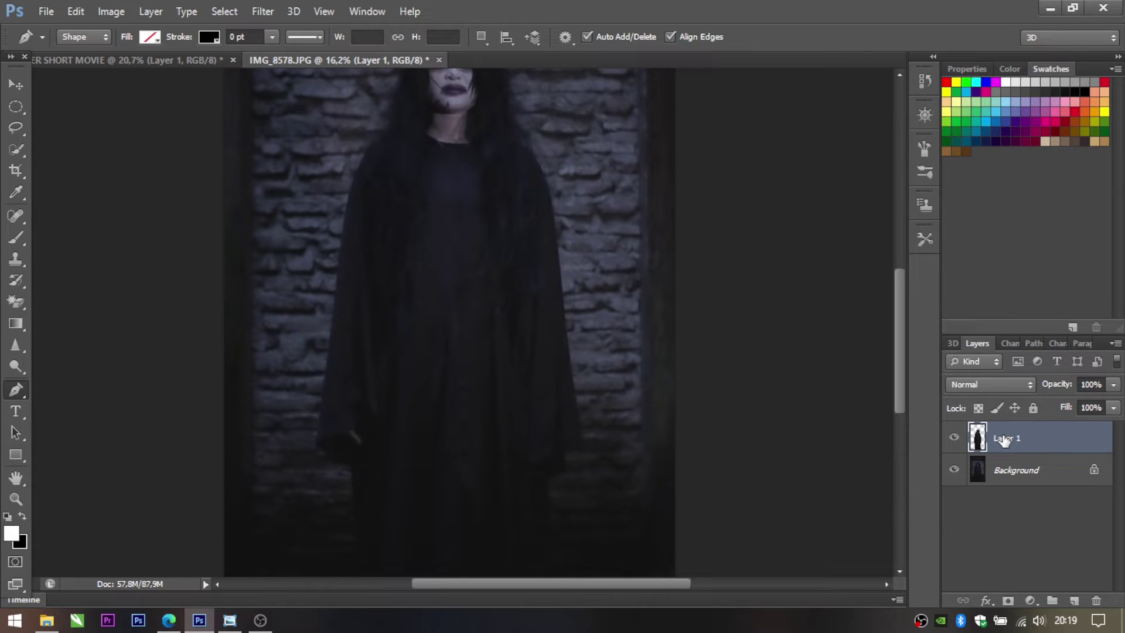
Drag the cut-out ghost figure into the poster document as a new layer.
click(26, 87)
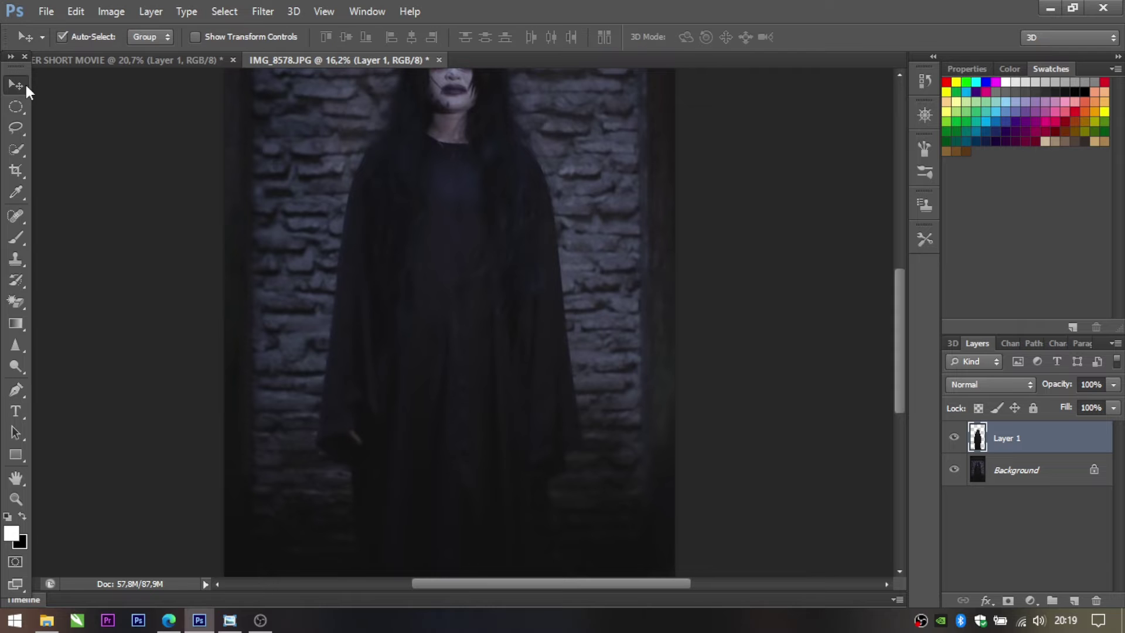
mouse_move(404, 205)
mouse_down()
mouse_move(320, 202)
mouse_move(196, 107)
mouse_move(165, 69)
mouse_move(197, 79)
mouse_up()
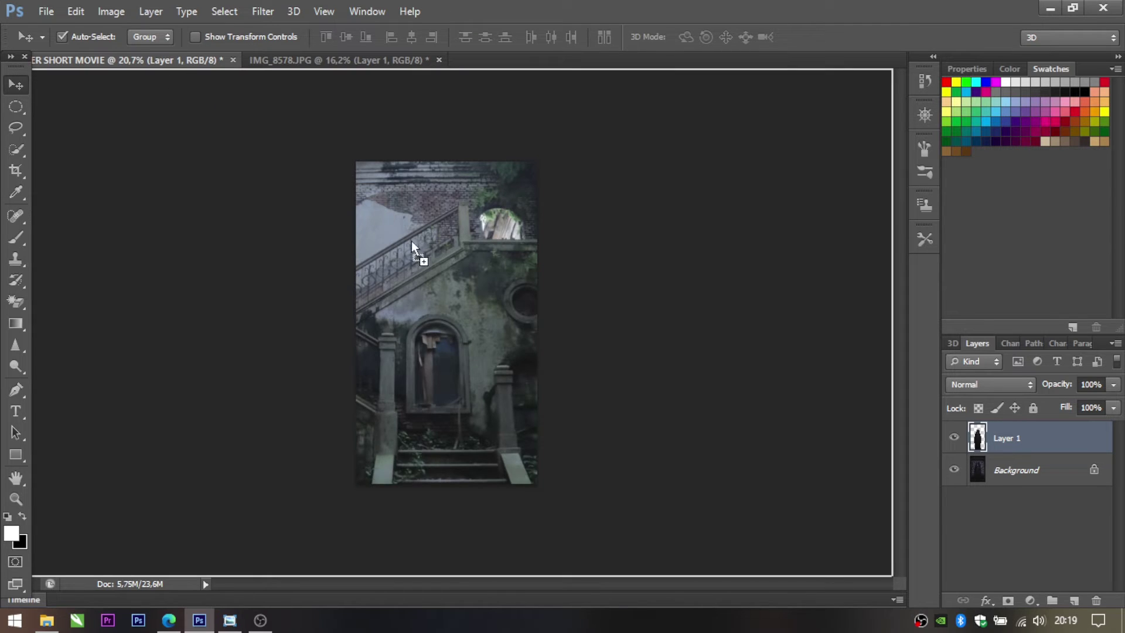
drag(412, 241, 433, 280)
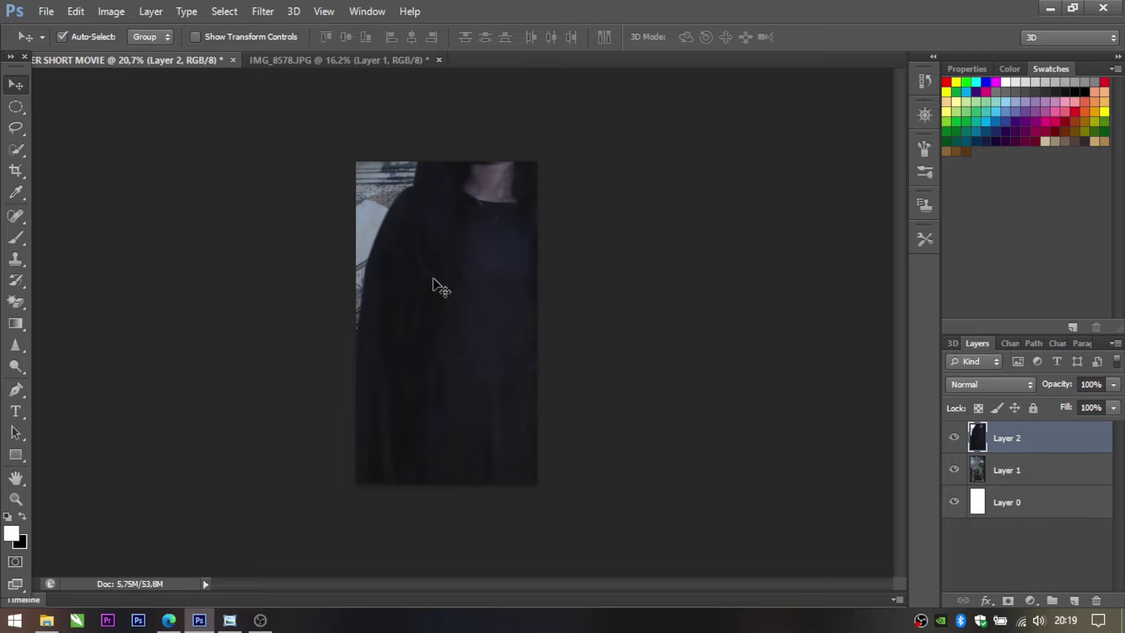
Scale the ghost to about half size and place it lower over the staircase.
key(ctrl+t)
scroll(459, 285, down, 1)
scroll(459, 286, down, 3)
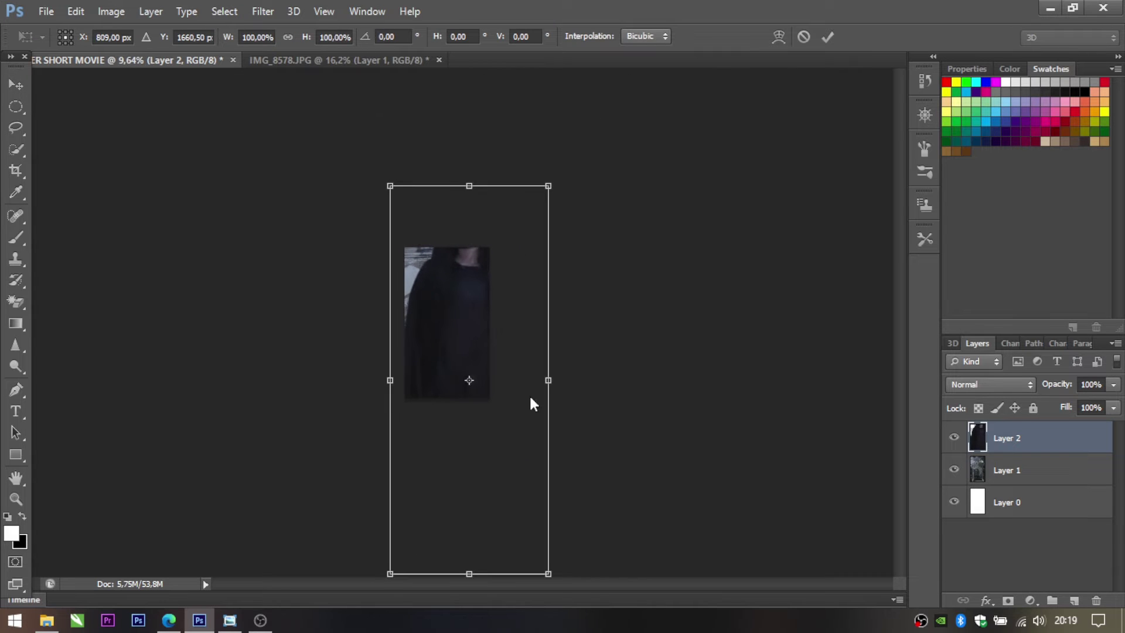
drag(548, 574, 439, 405)
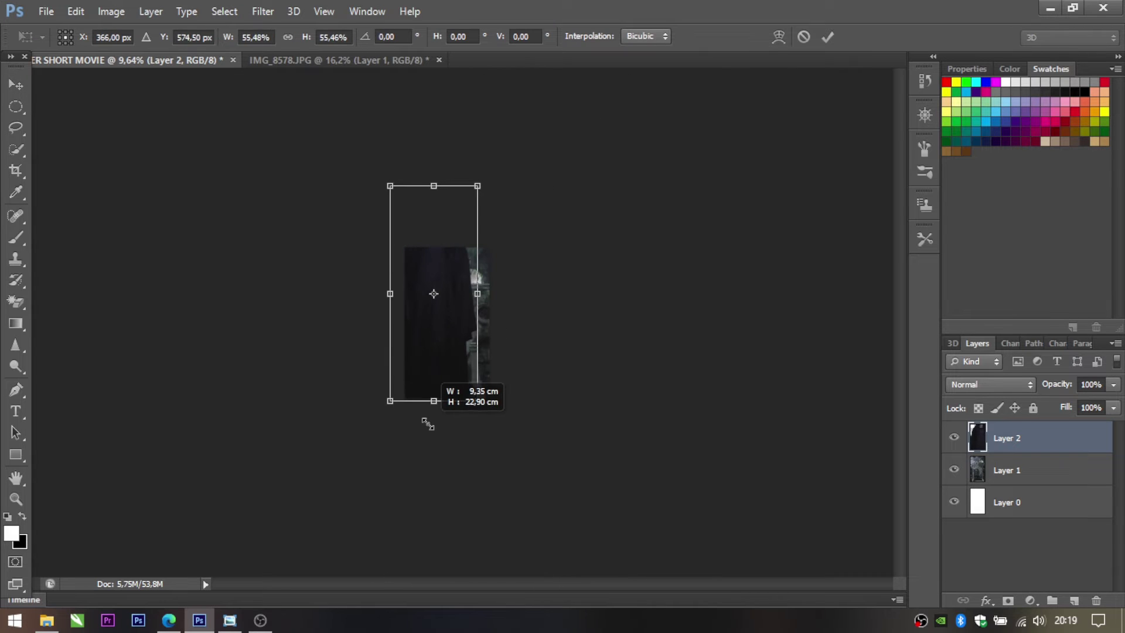
drag(434, 367, 480, 463)
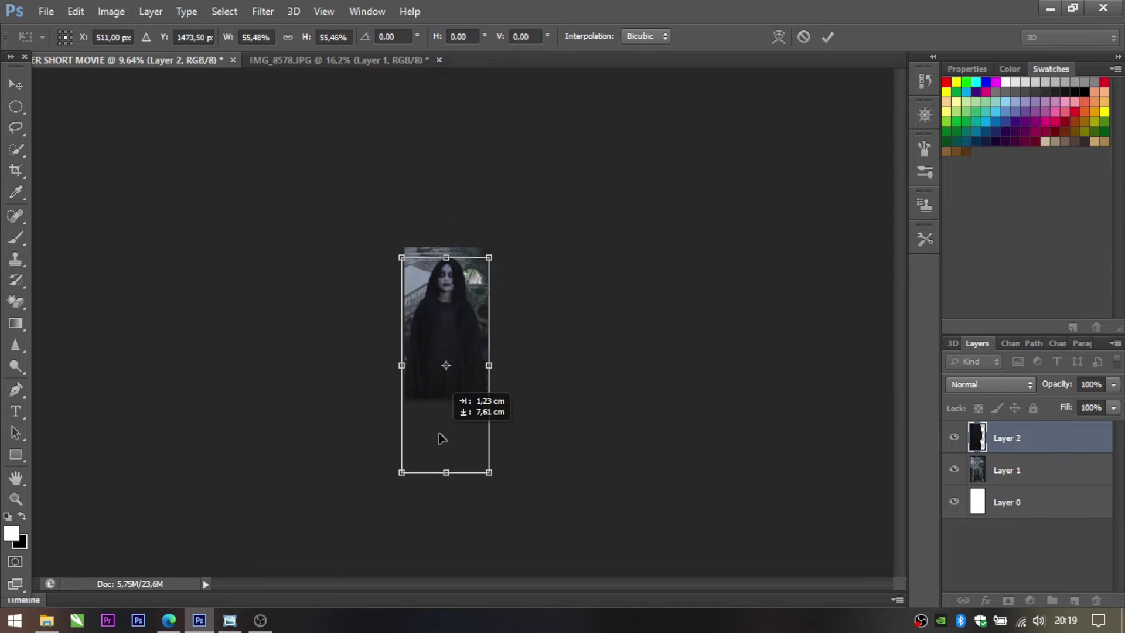
drag(484, 478, 475, 455)
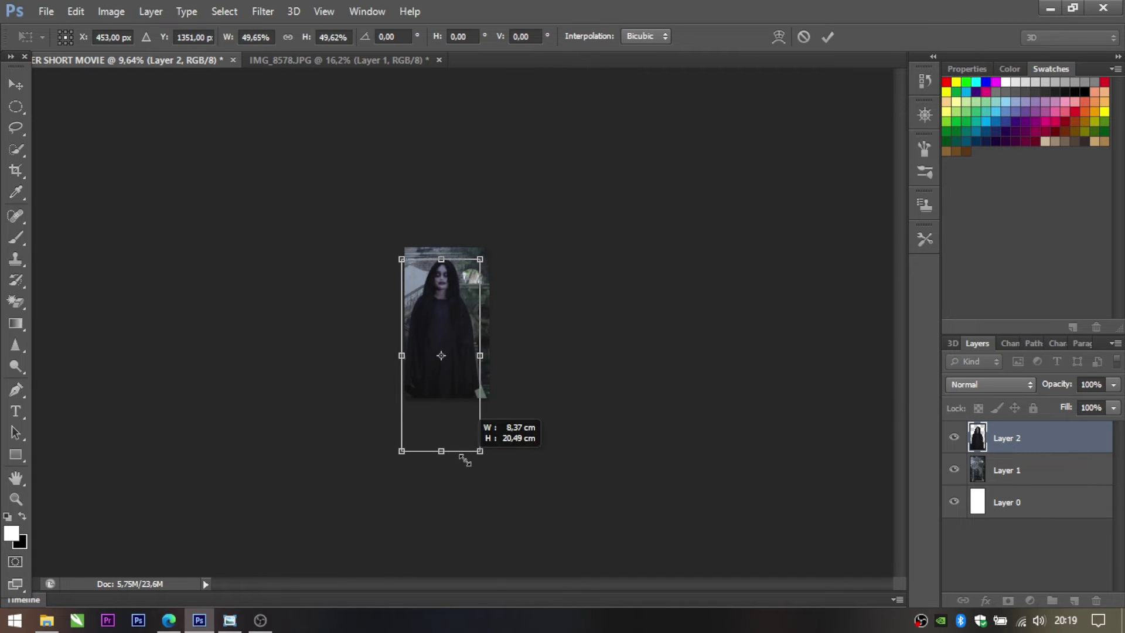
drag(453, 396, 460, 402)
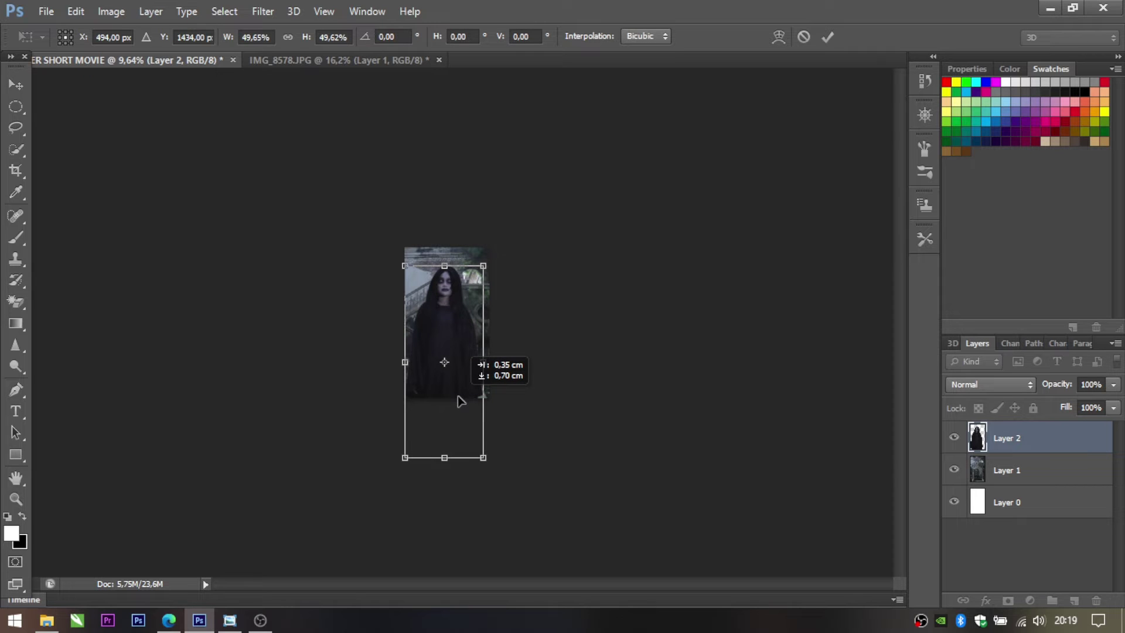
drag(458, 396, 458, 397)
double_click(442, 372)
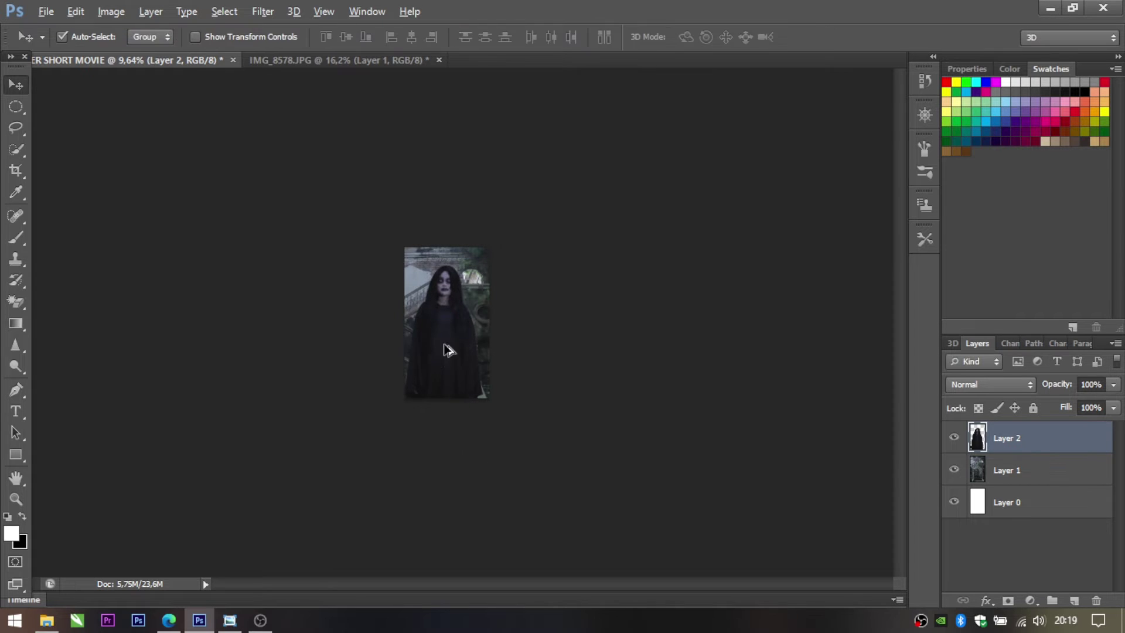
Fine-tune the ghost's position, finishing with a small nudge to the right.
scroll(446, 352, up, 2)
scroll(448, 350, up, 1)
drag(448, 350, 454, 359)
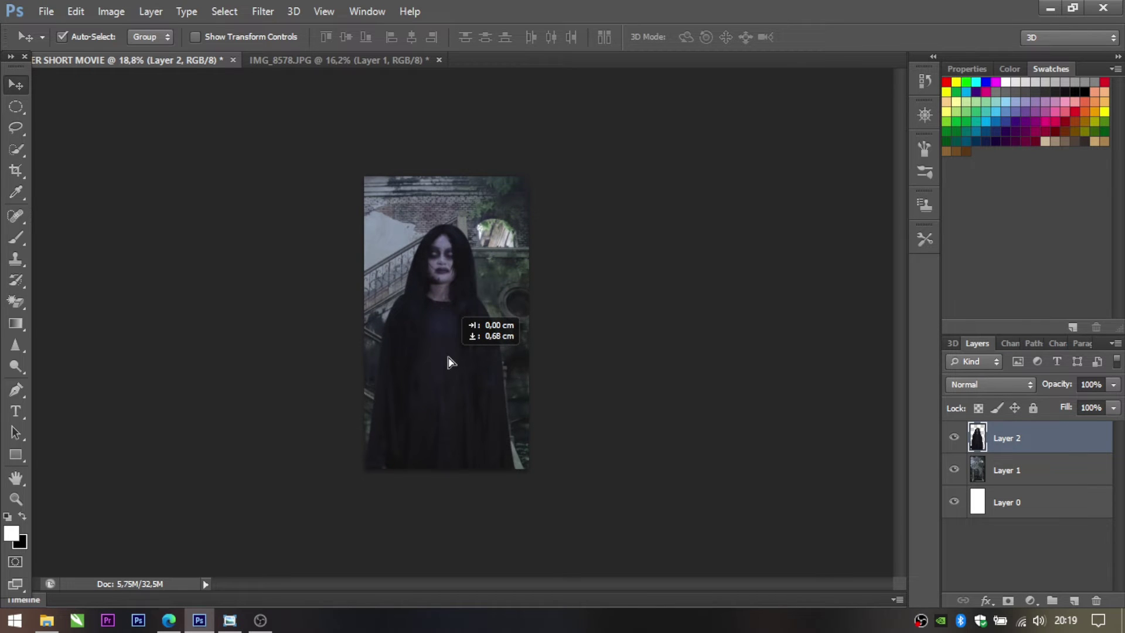
drag(455, 359, 451, 346)
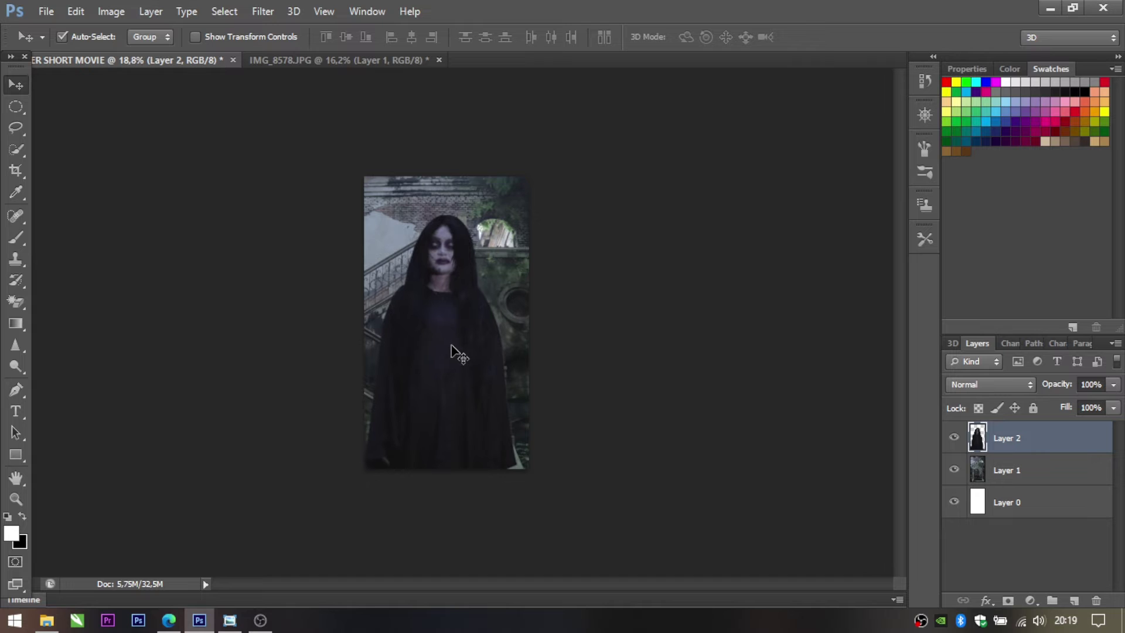
key(shift+Right)
key(shift+Right)
key(shift+Right)
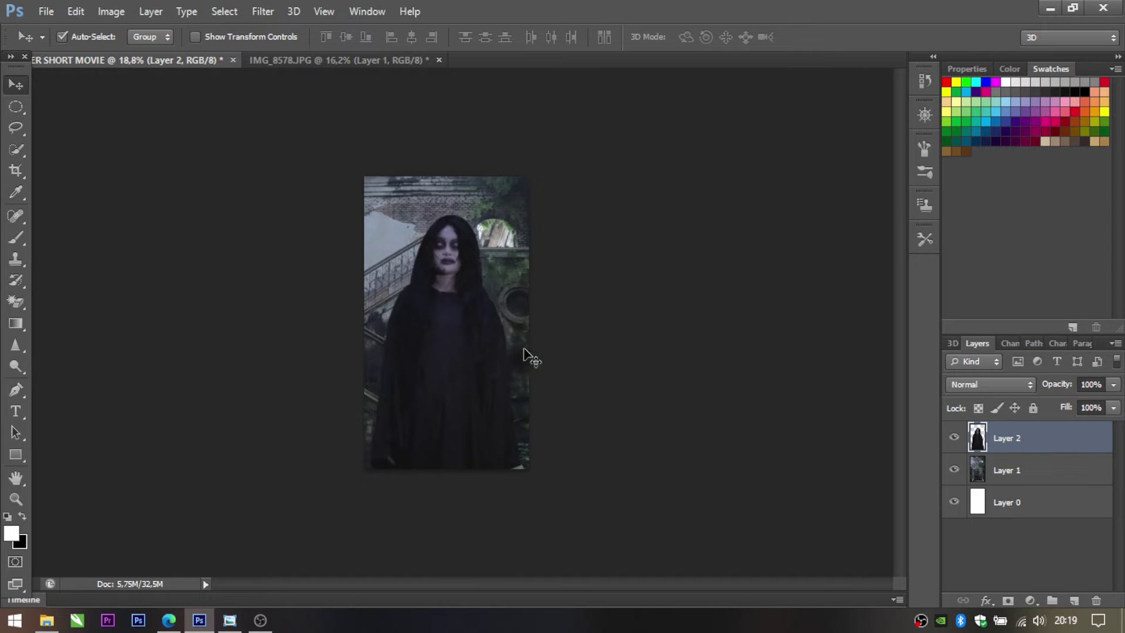
Fill Layer 0 with black using the Paint Bucket.
click(1025, 501)
click(22, 322)
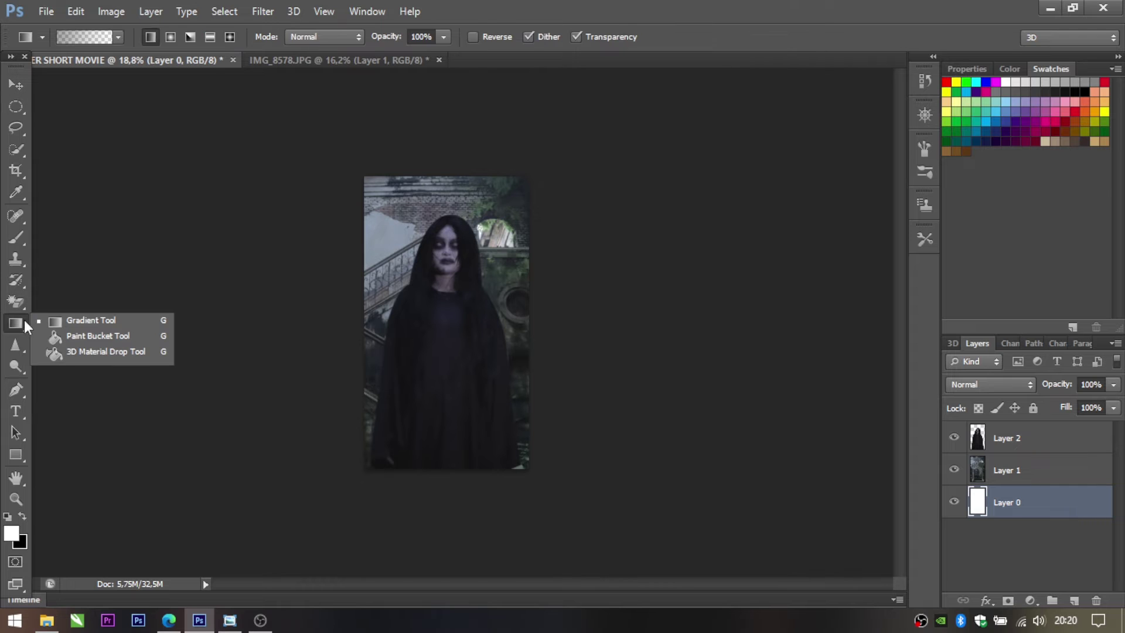
click(58, 332)
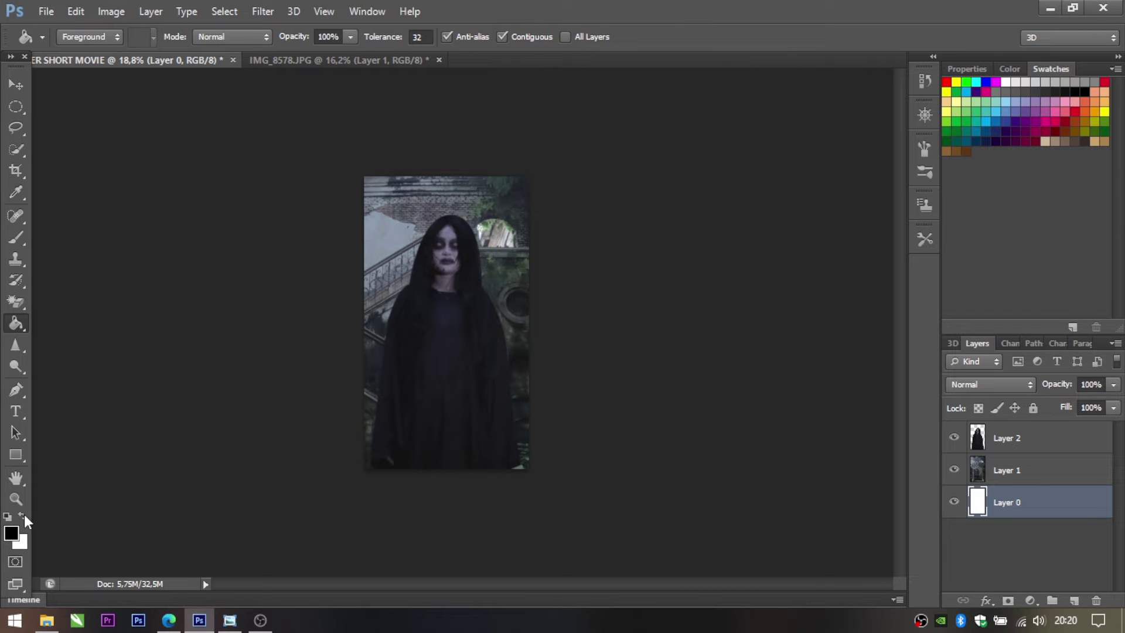
click(389, 188)
Set the staircase photo layer, Layer 1, to 30% opacity.
click(1027, 463)
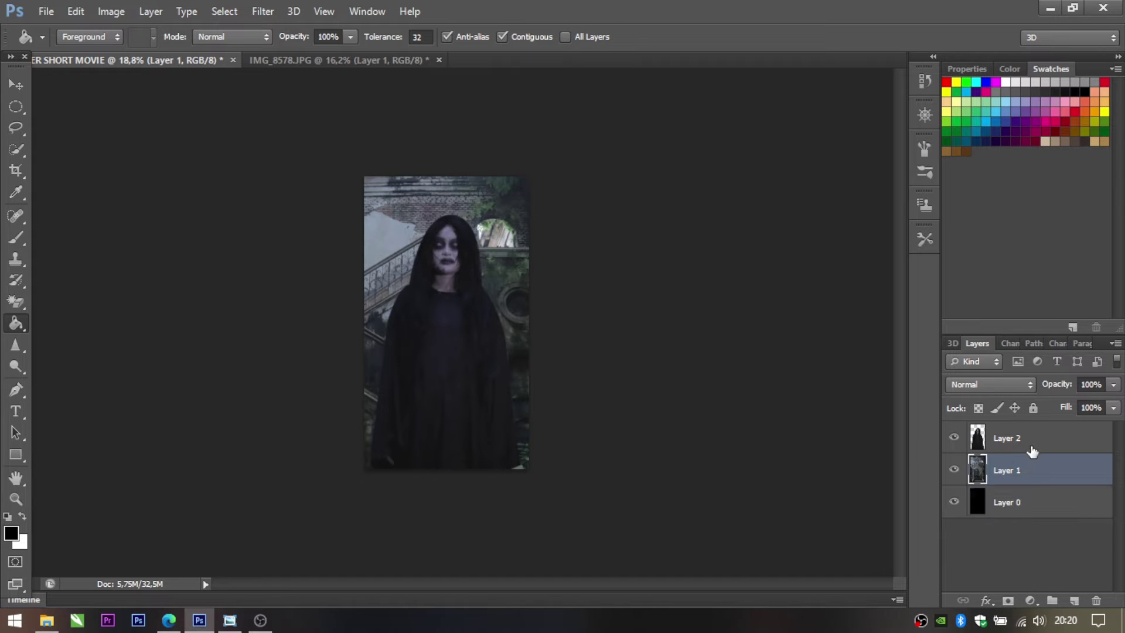
click(1102, 382)
text(3)
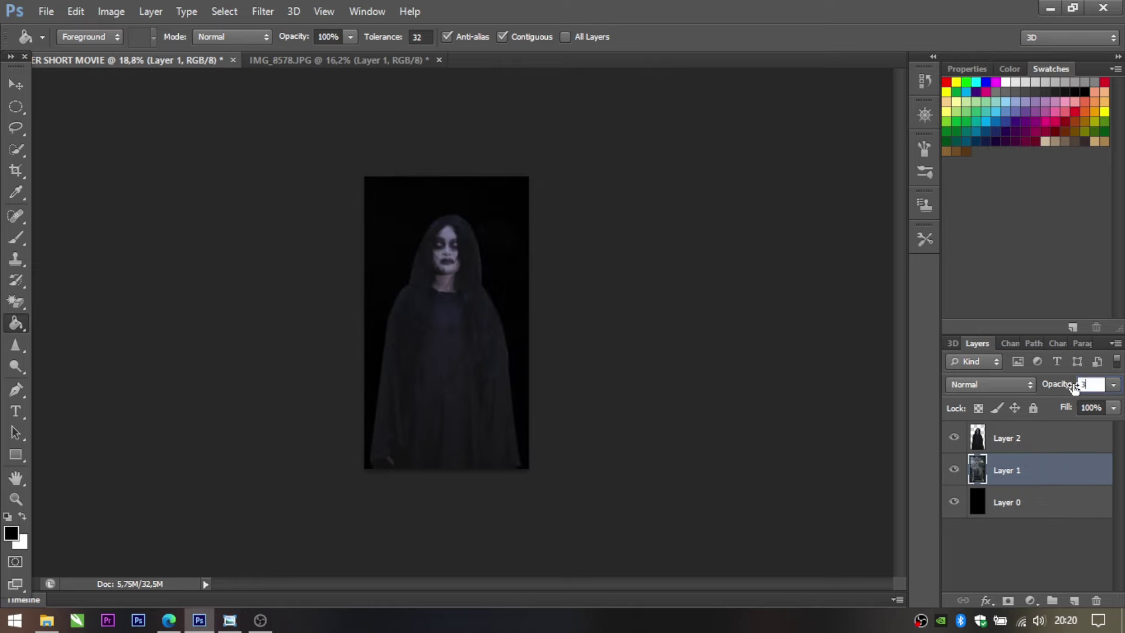
text(0)
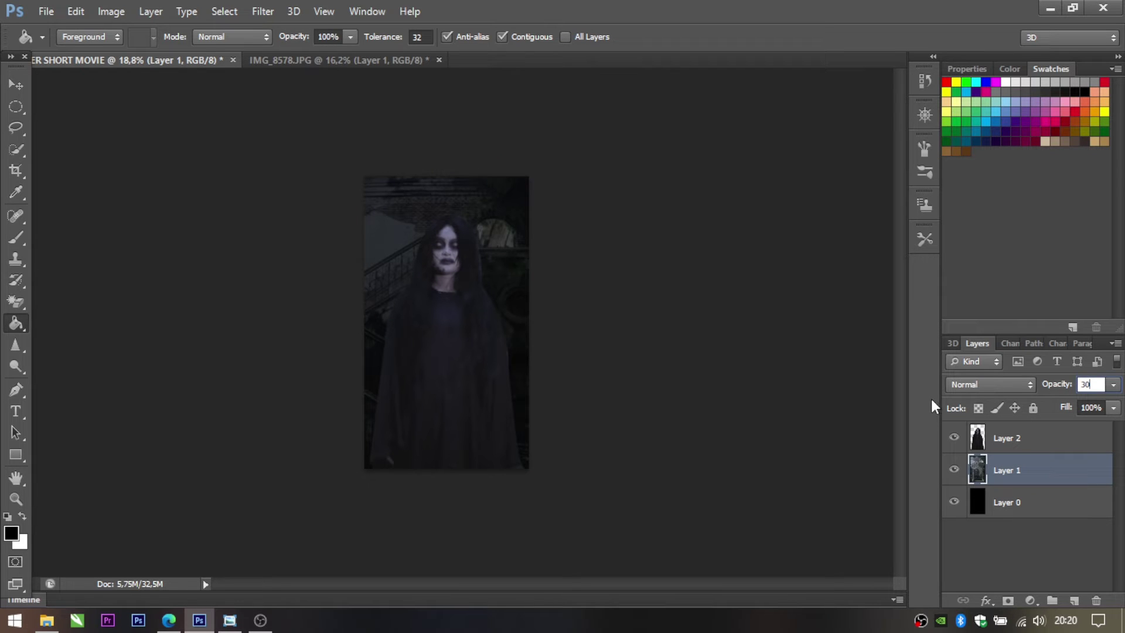
key(Return)
Open SMOKE 2.png and drag the smoke into the poster as Layer 3.
click(1033, 441)
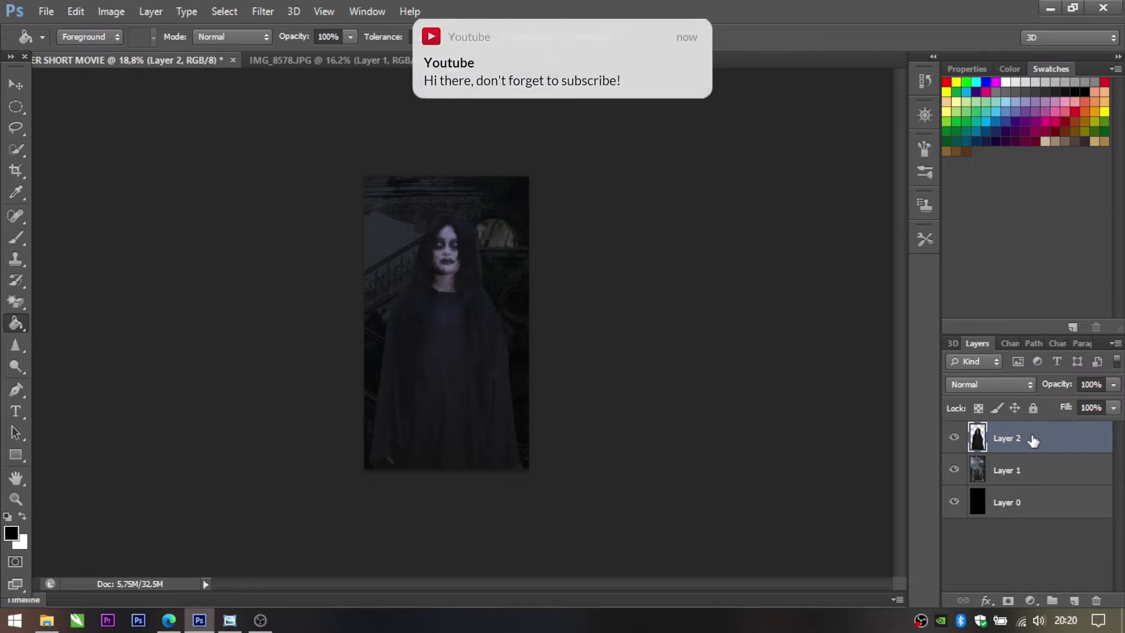
click(42, 14)
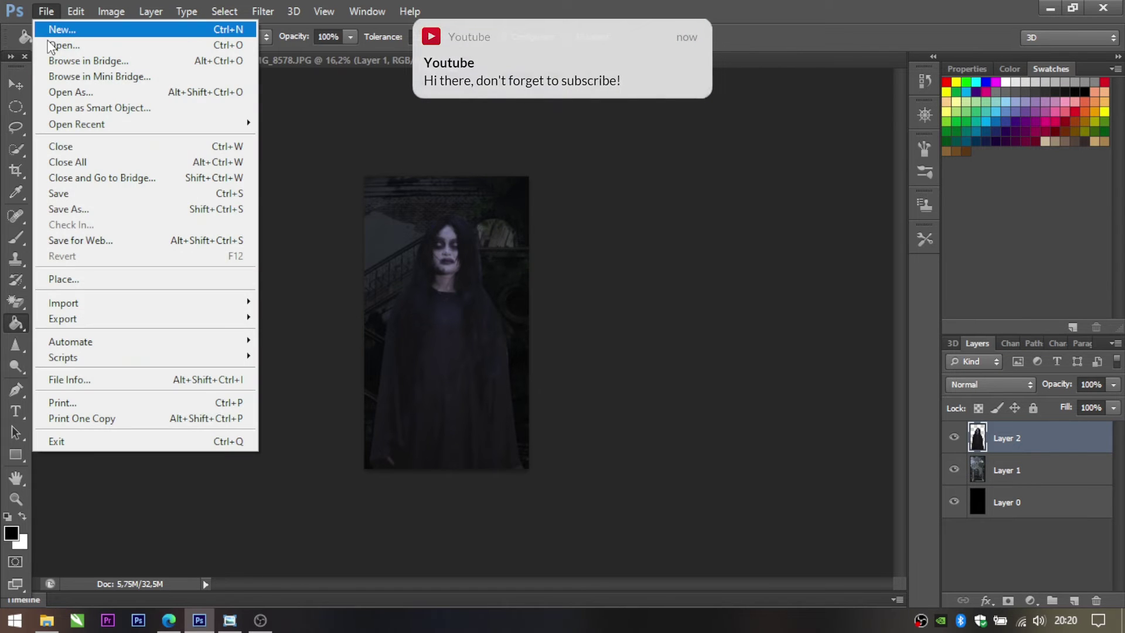
click(50, 46)
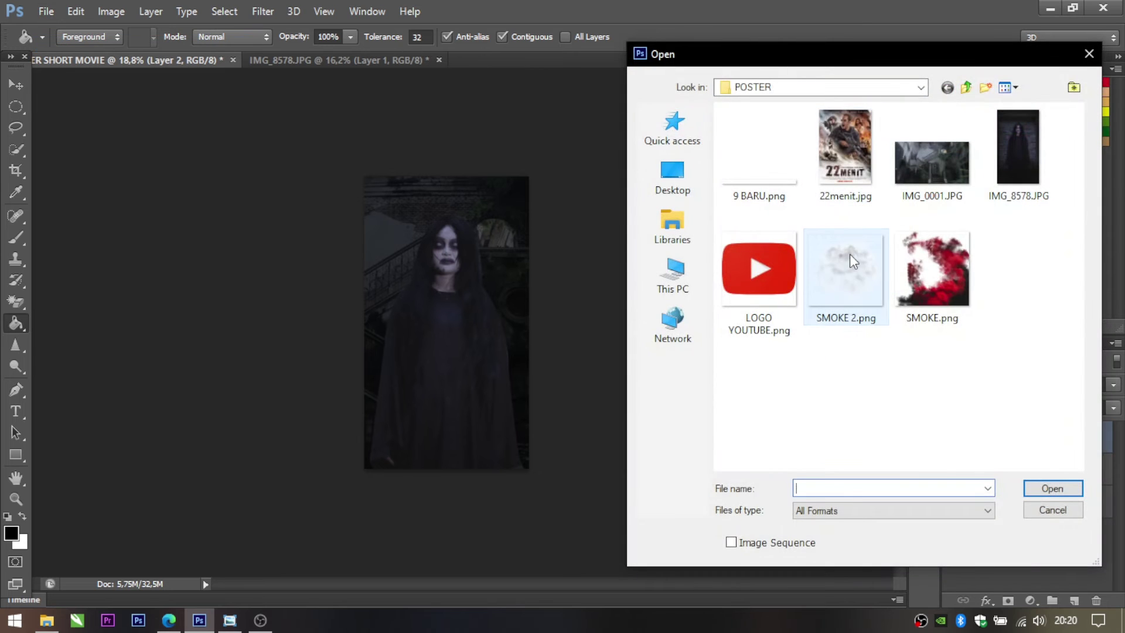
click(850, 254)
click(1035, 489)
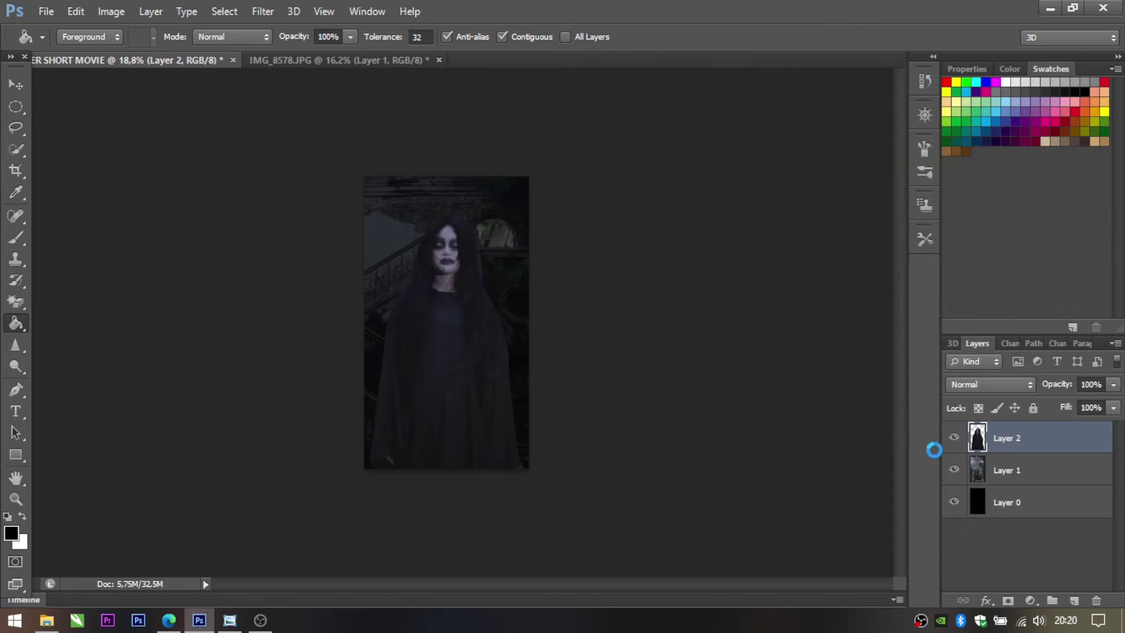
key(v)
drag(356, 203, 147, 69)
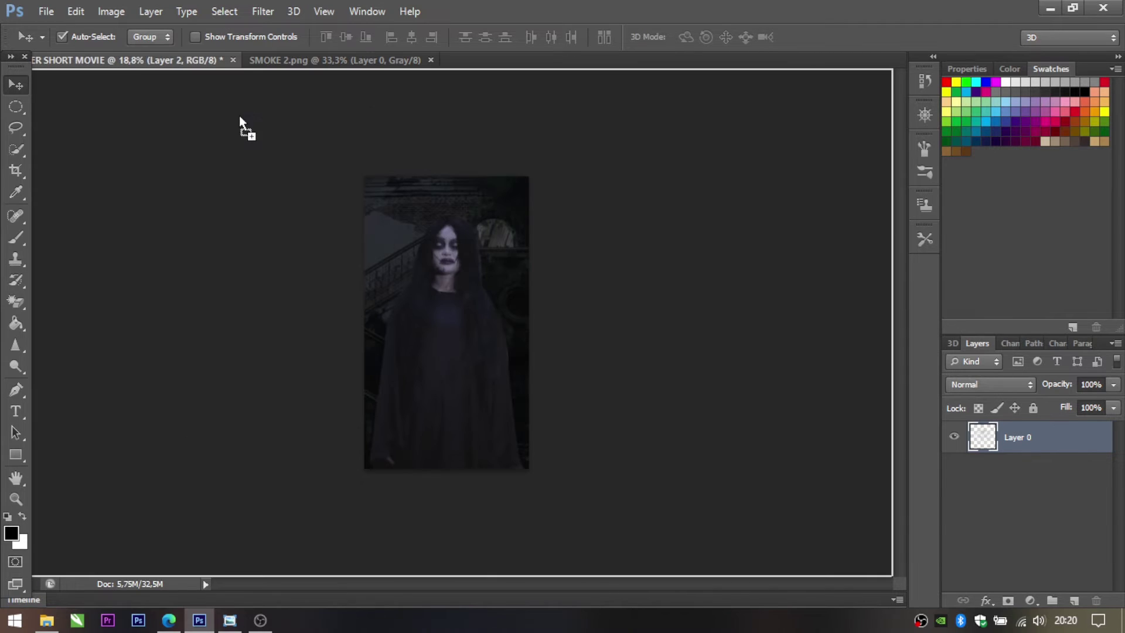
drag(147, 68, 487, 309)
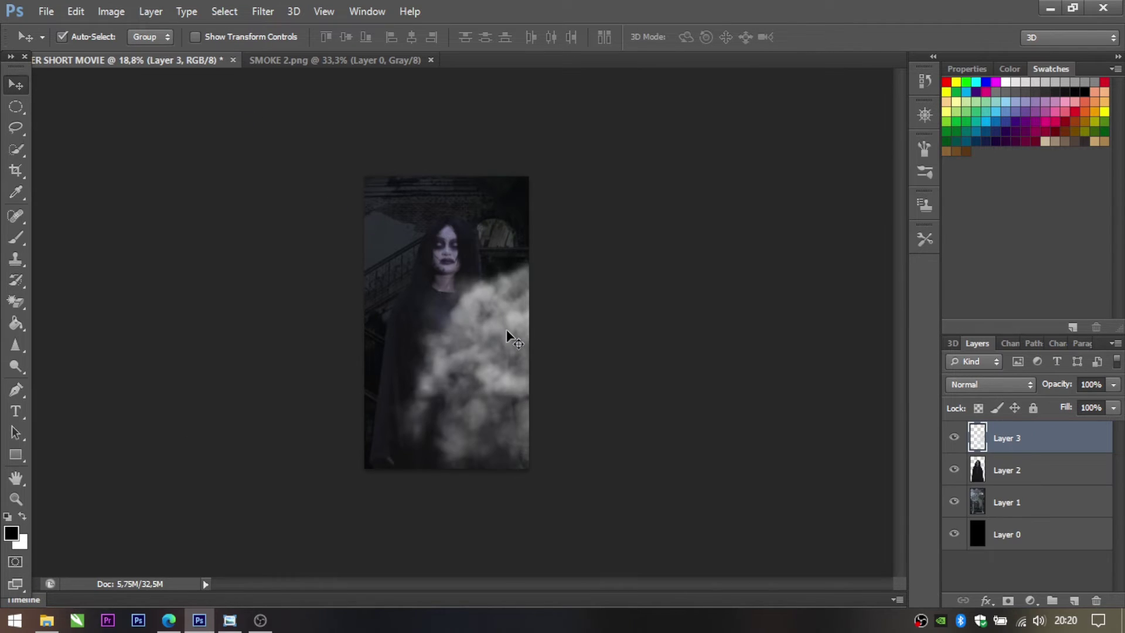
Scale the smoke up to about 118% and place it over the figure's lower body.
key(ctrl+t)
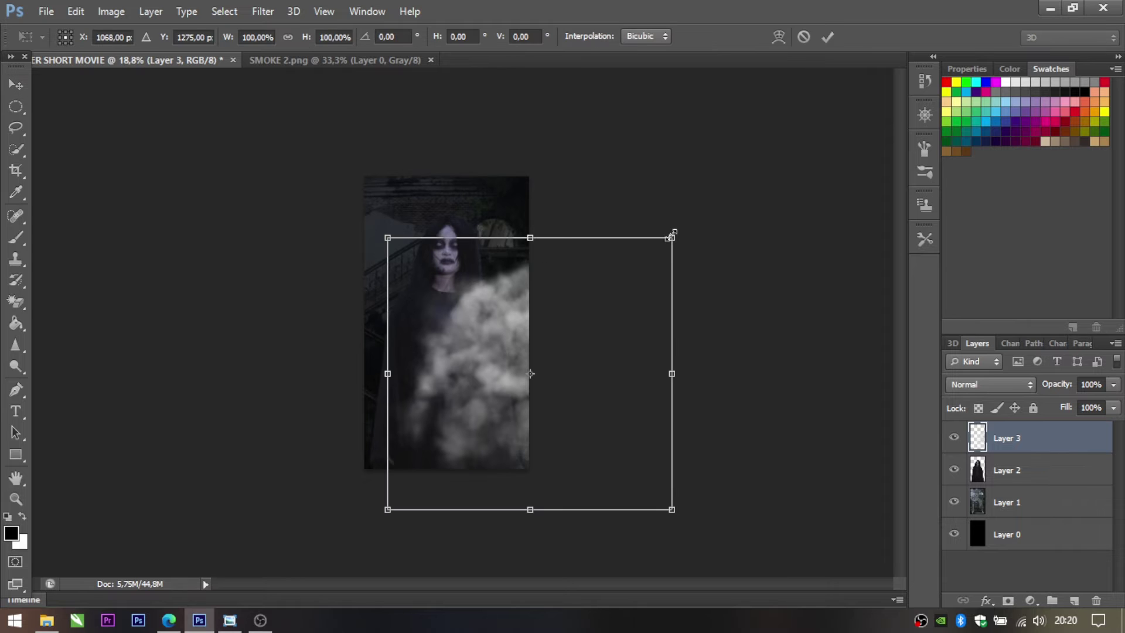
drag(672, 237, 720, 188)
mouse_move(568, 293)
mouse_down()
mouse_move(565, 347)
mouse_move(561, 319)
mouse_move(561, 337)
mouse_up()
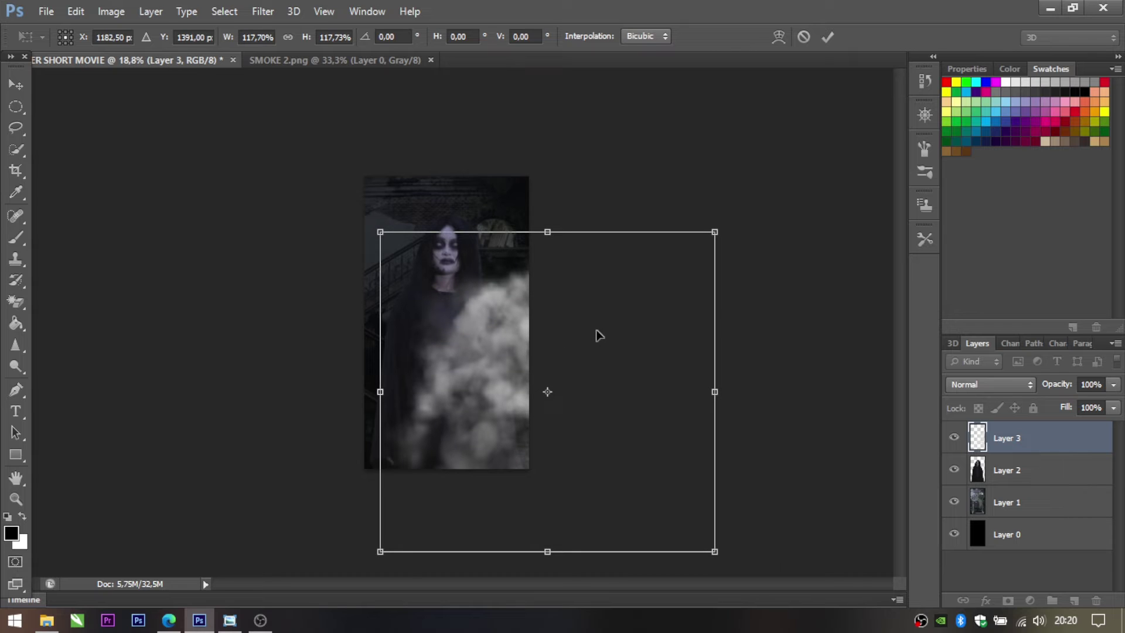
key(Return)
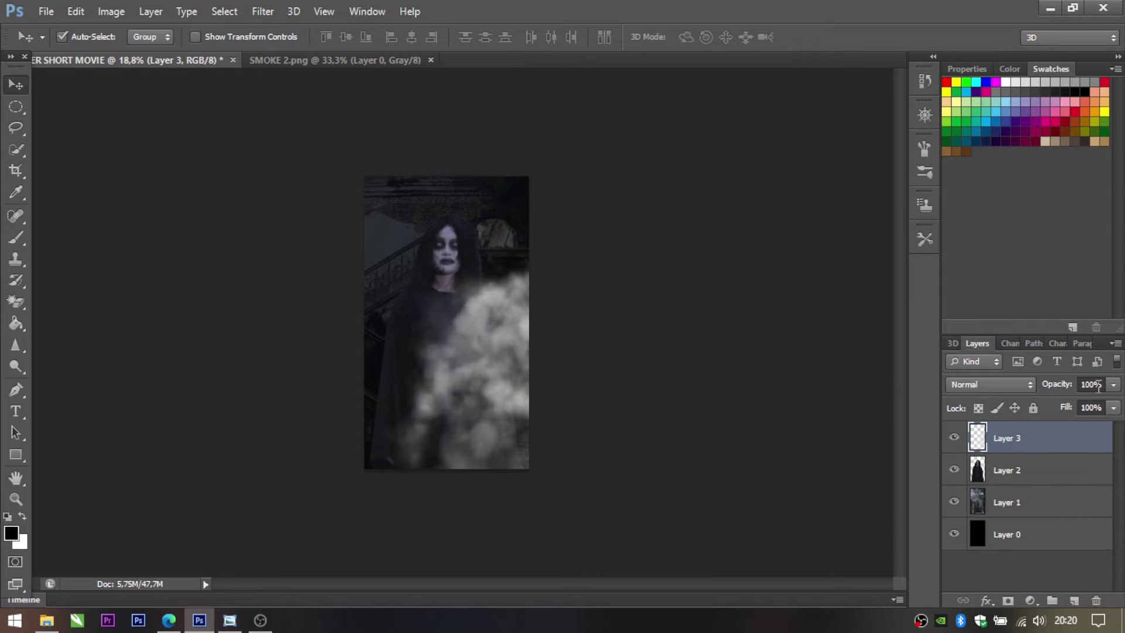
Set the smoke layer's opacity to 40%.
click(1103, 385)
text(3)
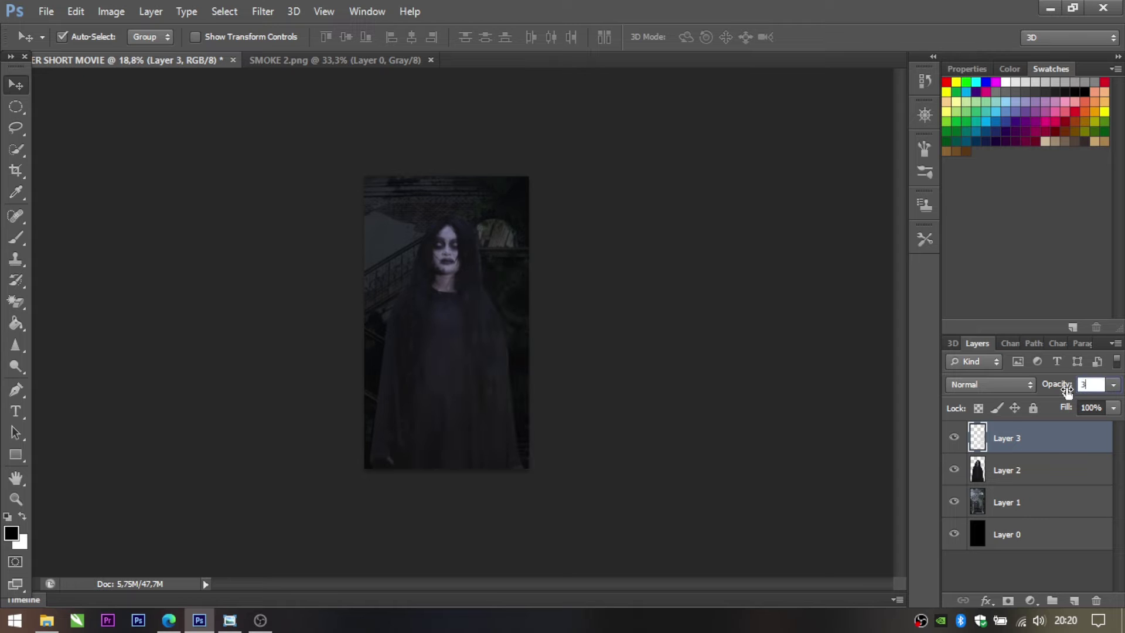
text(0)
double_click(1083, 385)
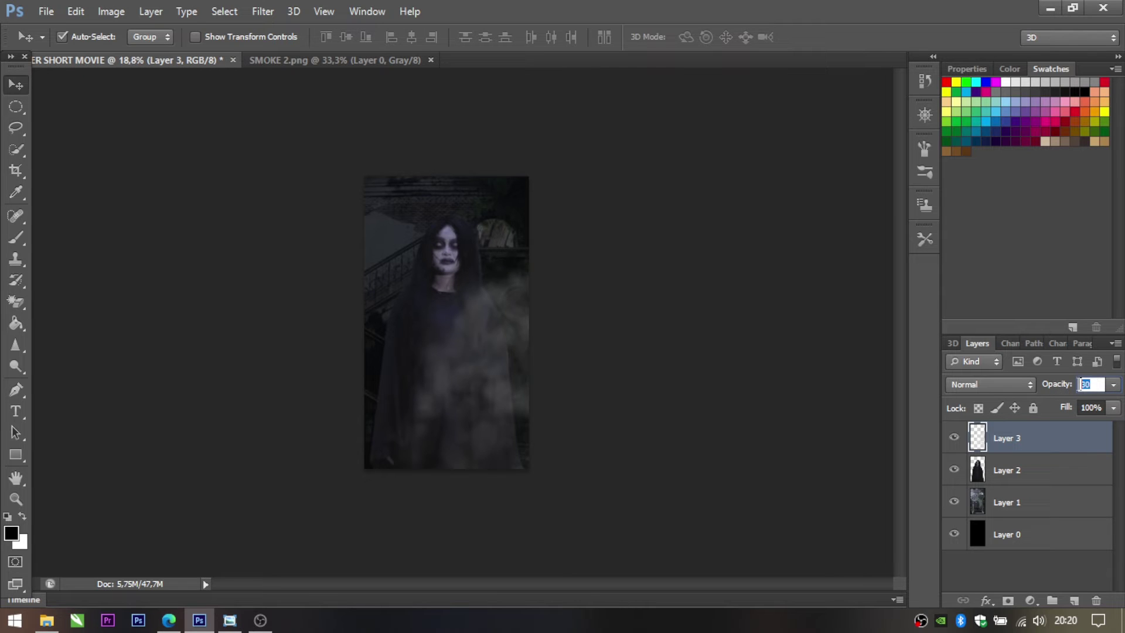
text(40)
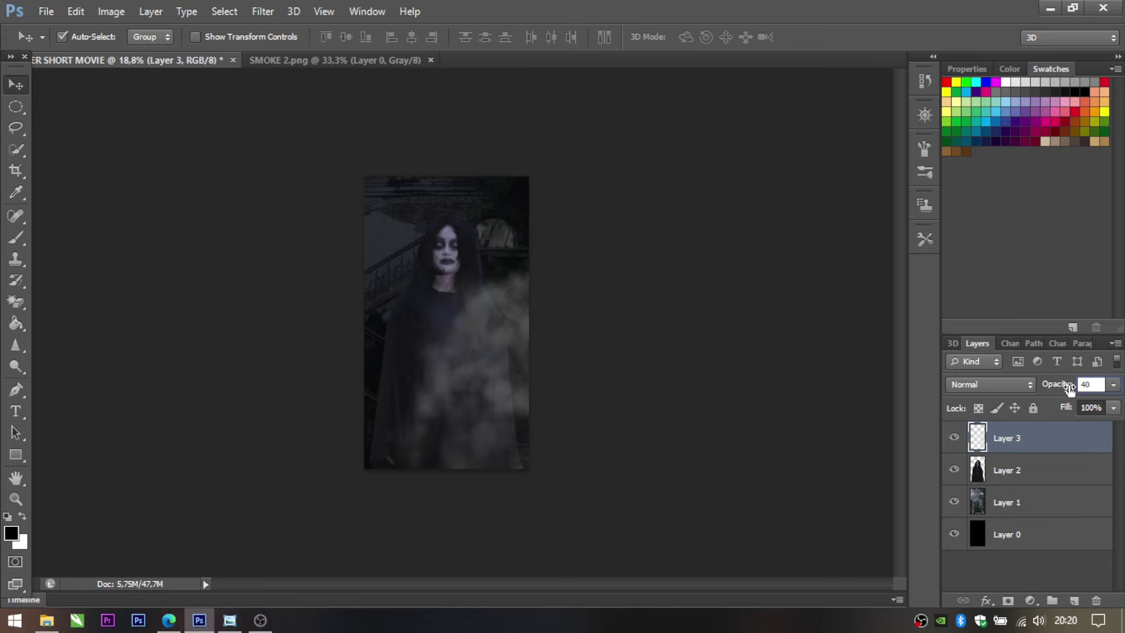
key(Return)
Reposition the smoke and place a copy of it further left.
key(ctrl+t)
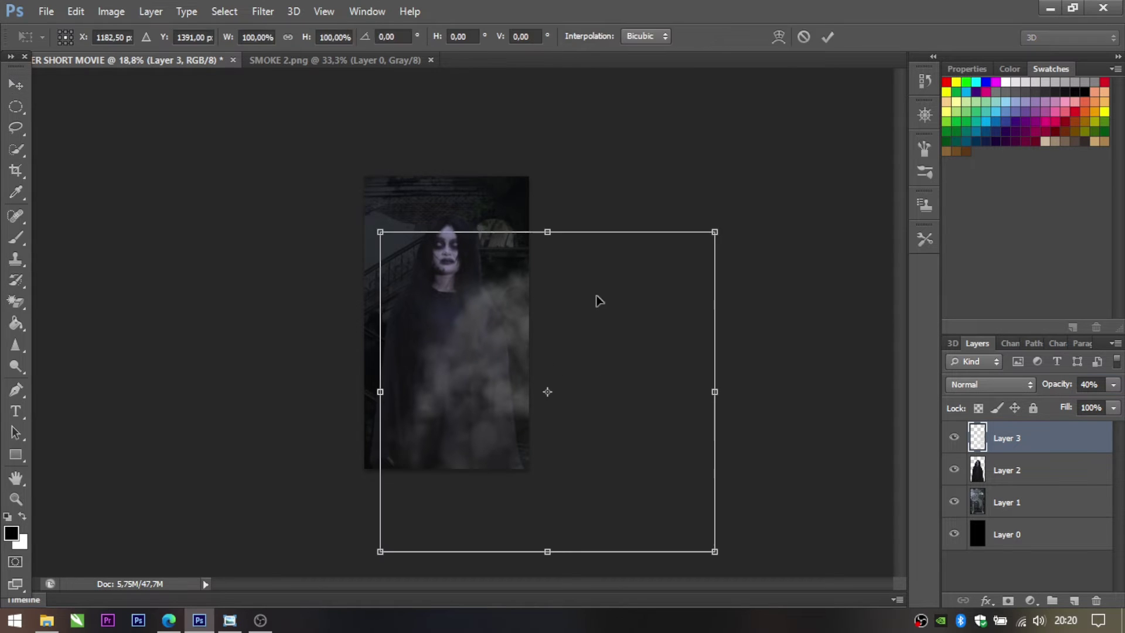
mouse_move(596, 309)
mouse_down()
mouse_move(622, 322)
mouse_move(266, 299)
mouse_up()
key(Return)
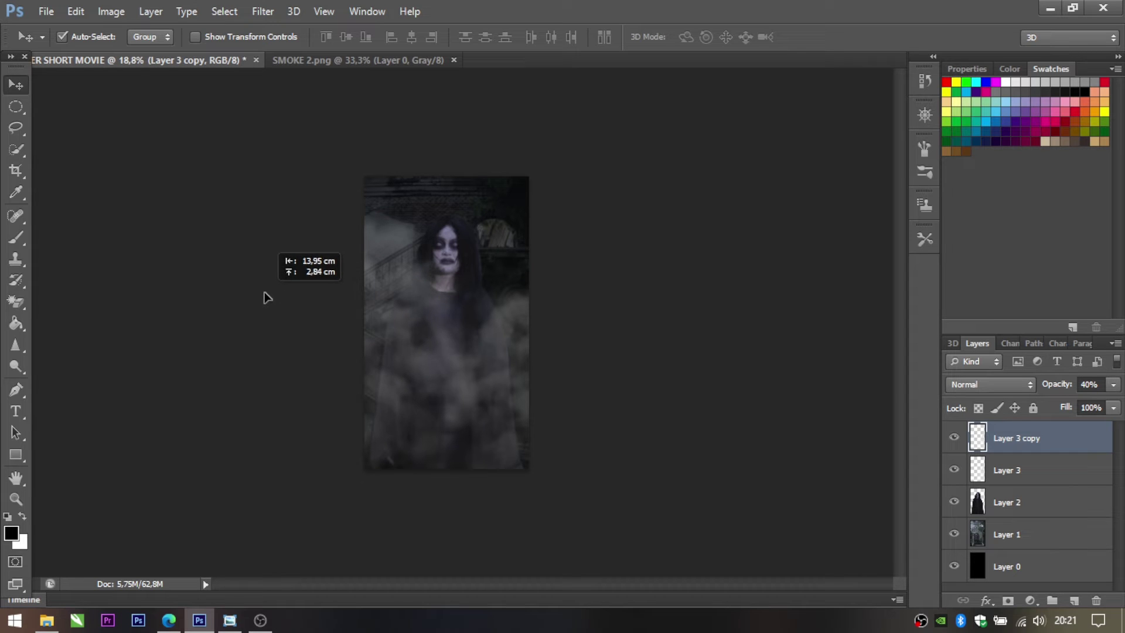
drag(267, 293, 263, 293)
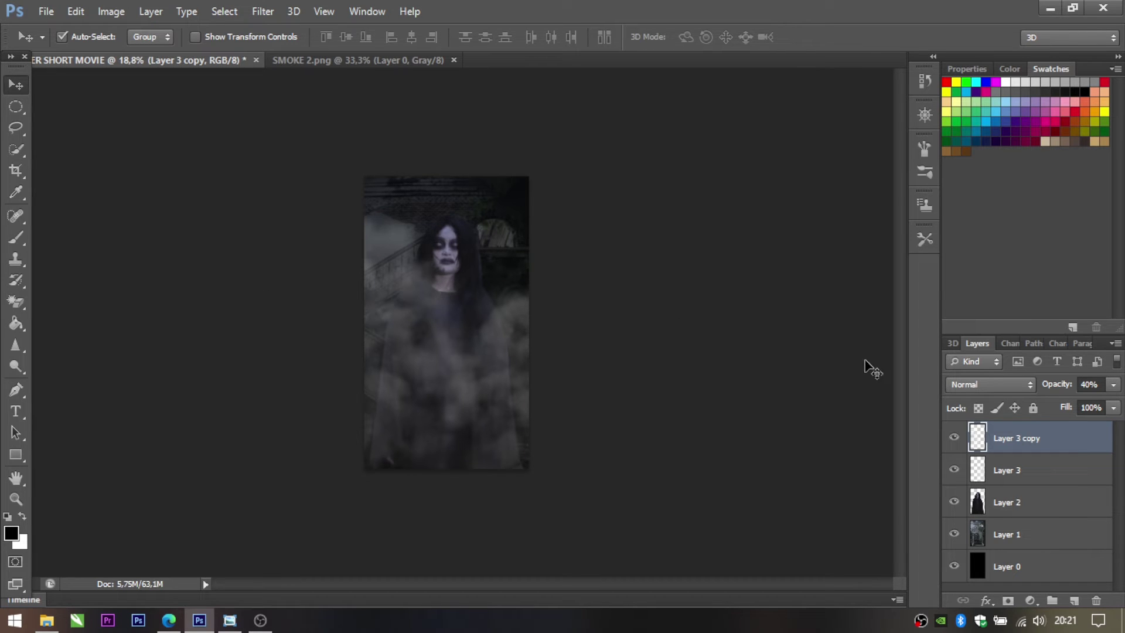
Add Layer 4 above the figure and darken the bottom up to the chest with a gradient.
click(1021, 495)
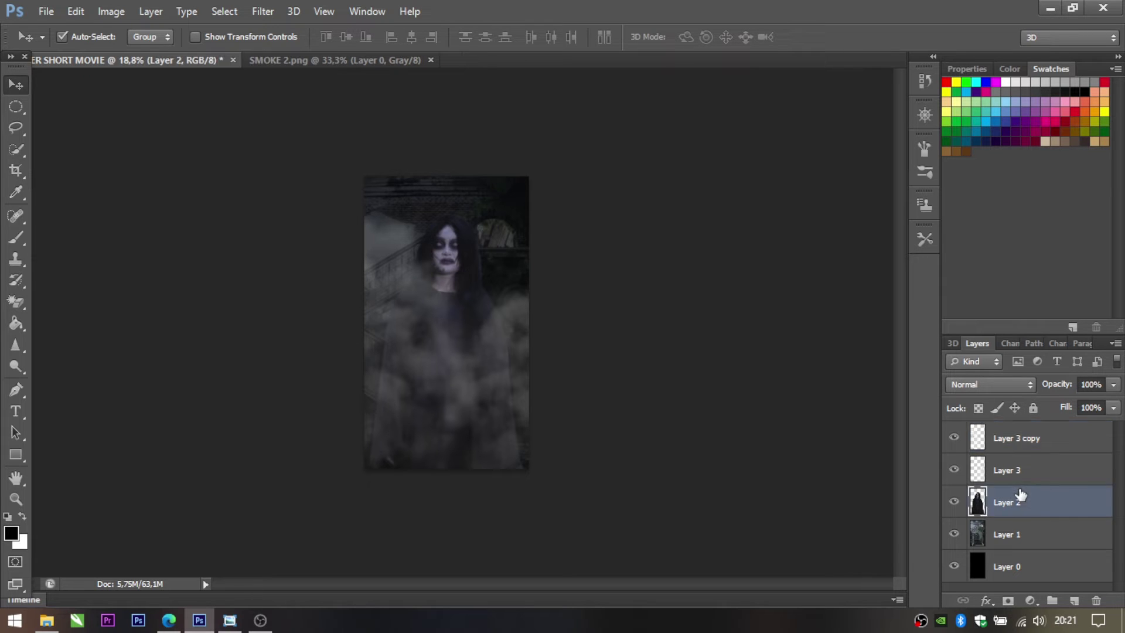
click(1075, 599)
click(18, 330)
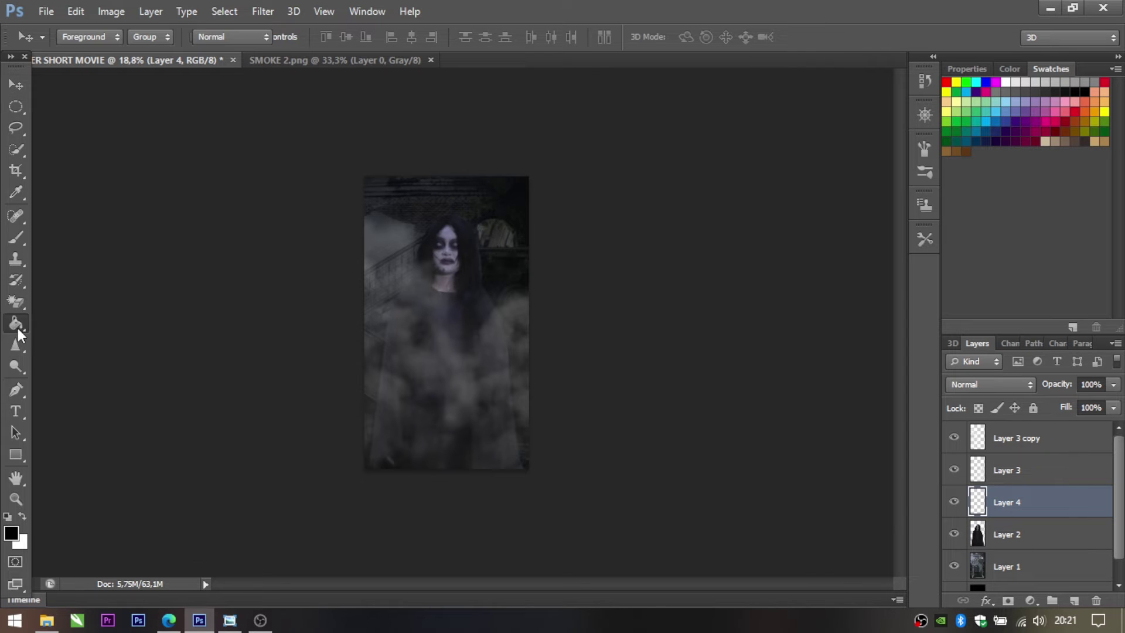
right_click(18, 330)
click(88, 332)
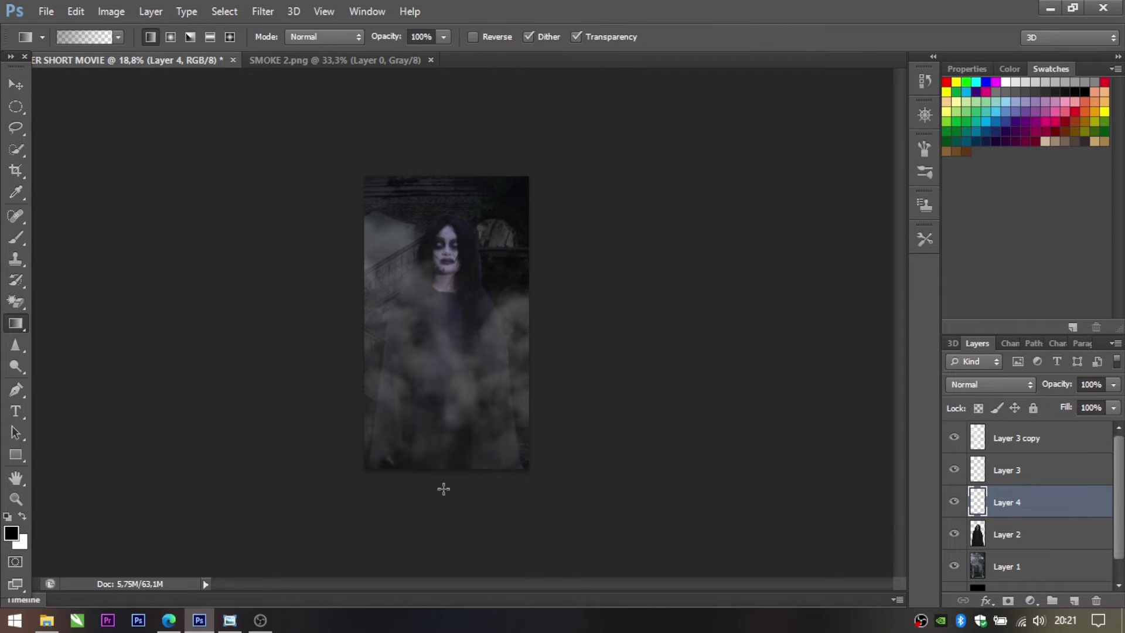
drag(448, 491, 455, 308)
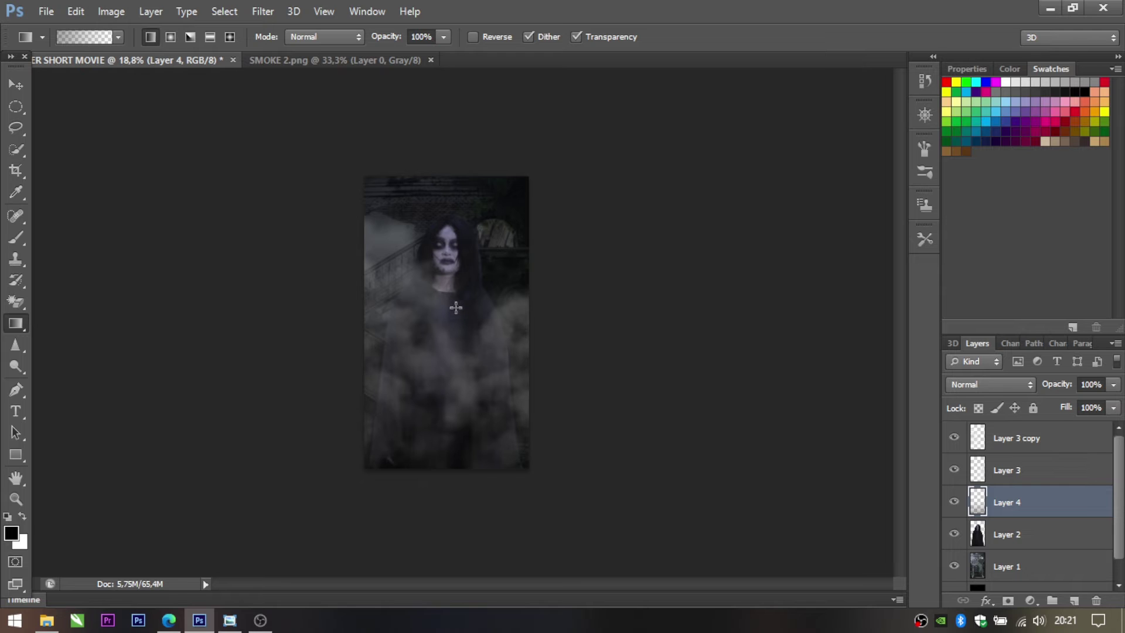
drag(457, 507, 467, 291)
drag(440, 494, 454, 325)
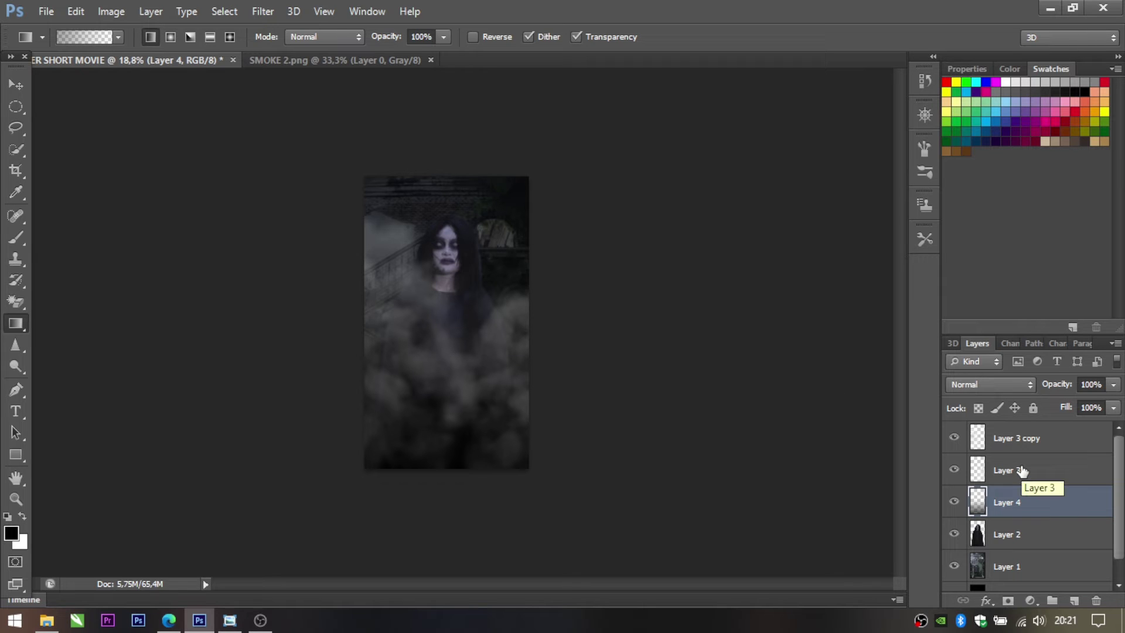
Fade the smoke with gradients from the right, left and top.
click(1023, 449)
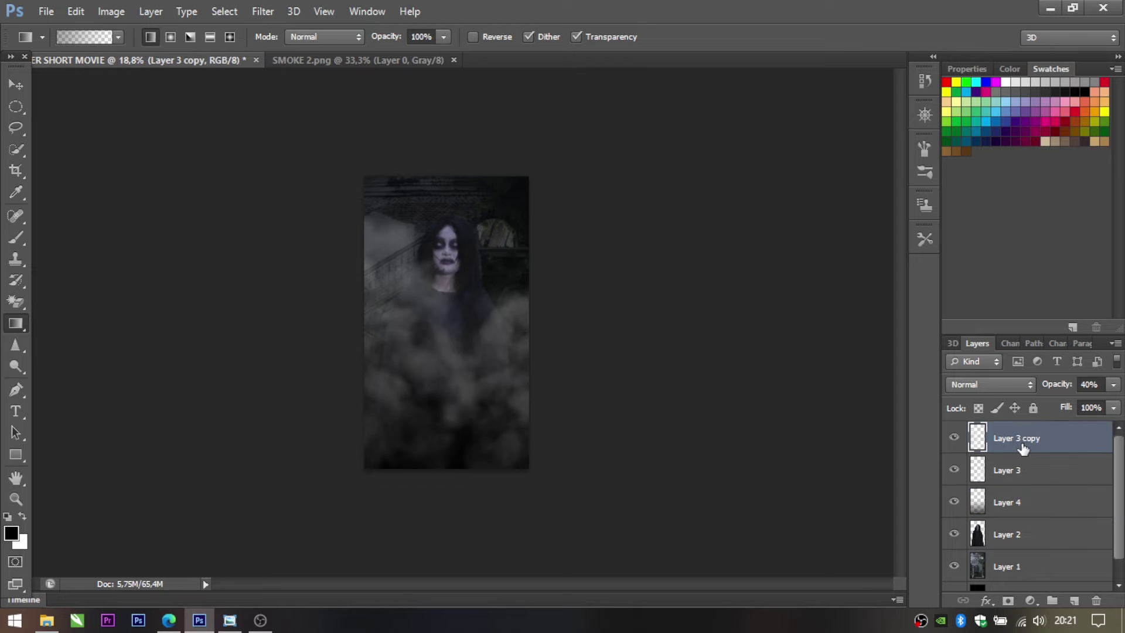
click(1020, 507)
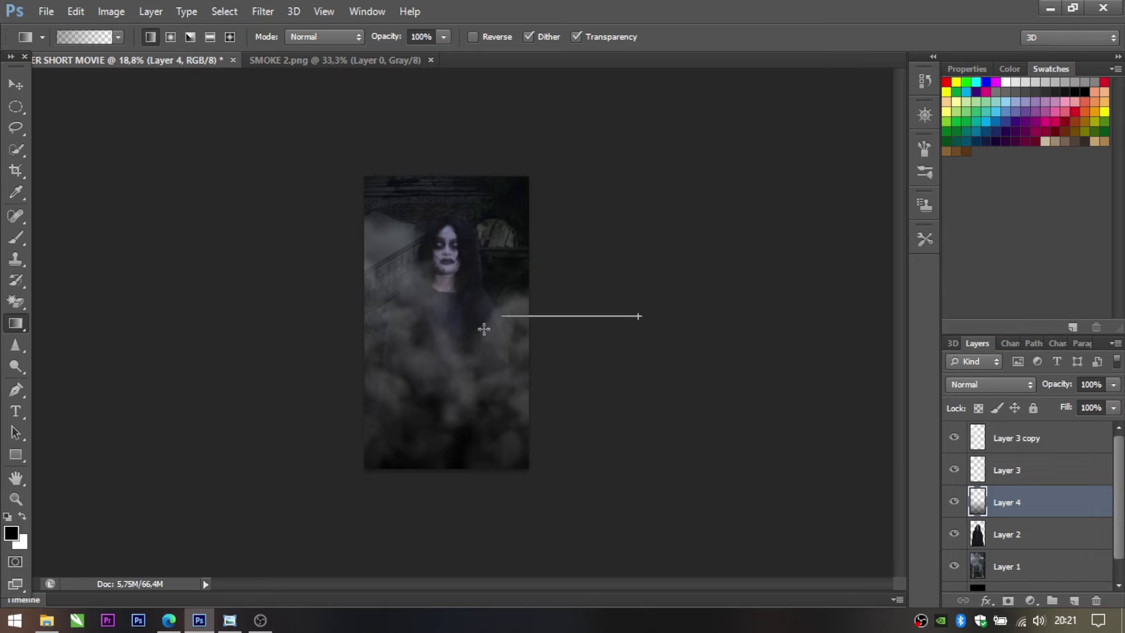
drag(641, 314, 478, 327)
drag(302, 332, 471, 343)
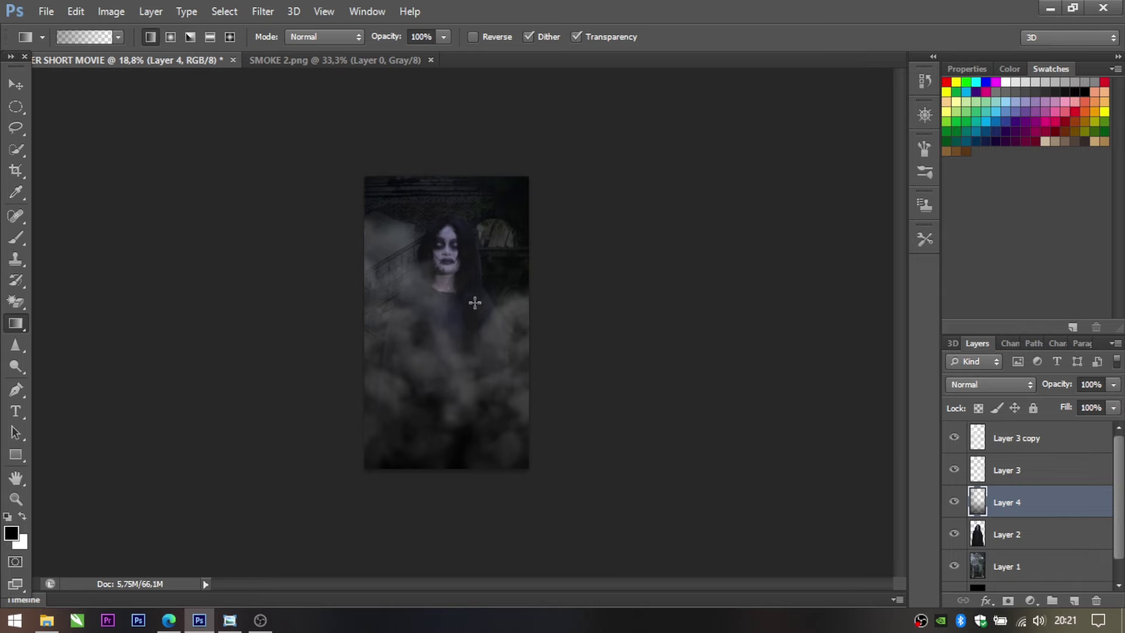
drag(437, 133, 439, 229)
Lower the ghost figure's Layer 2 to 80% opacity, then select Layer 3 copy.
click(16, 85)
click(998, 541)
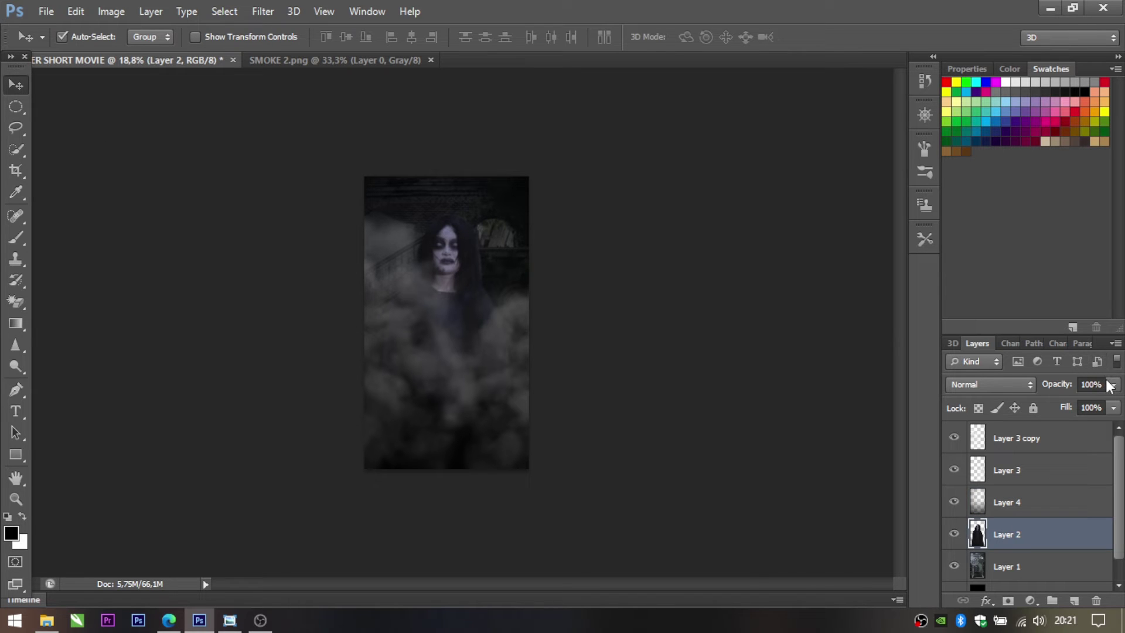
click(1086, 385)
text(80)
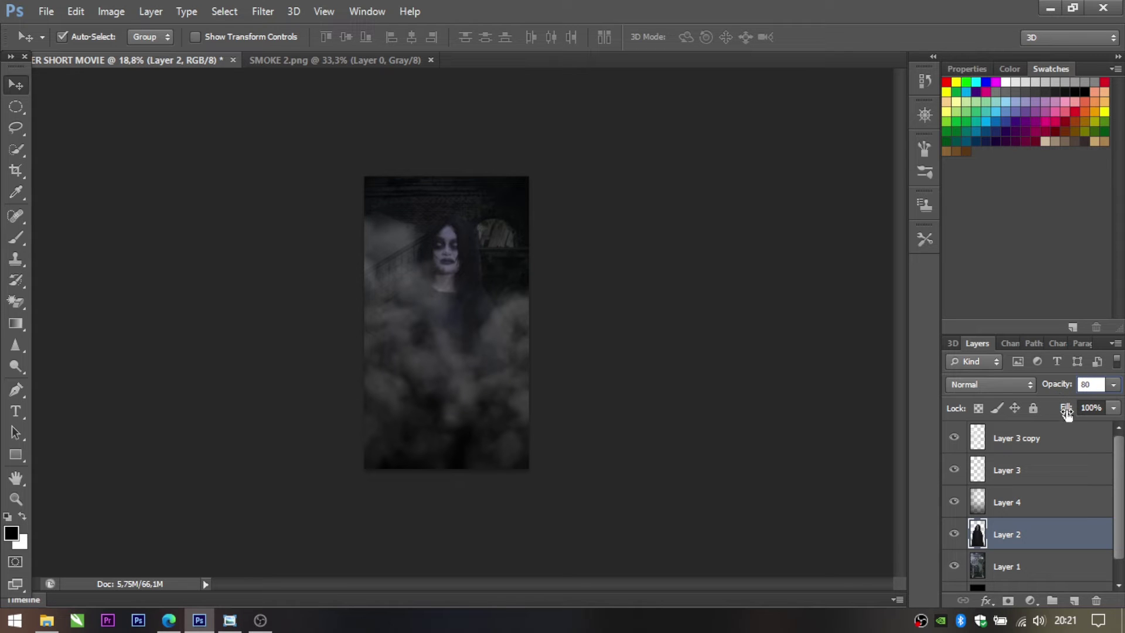
click(1042, 443)
text(25)
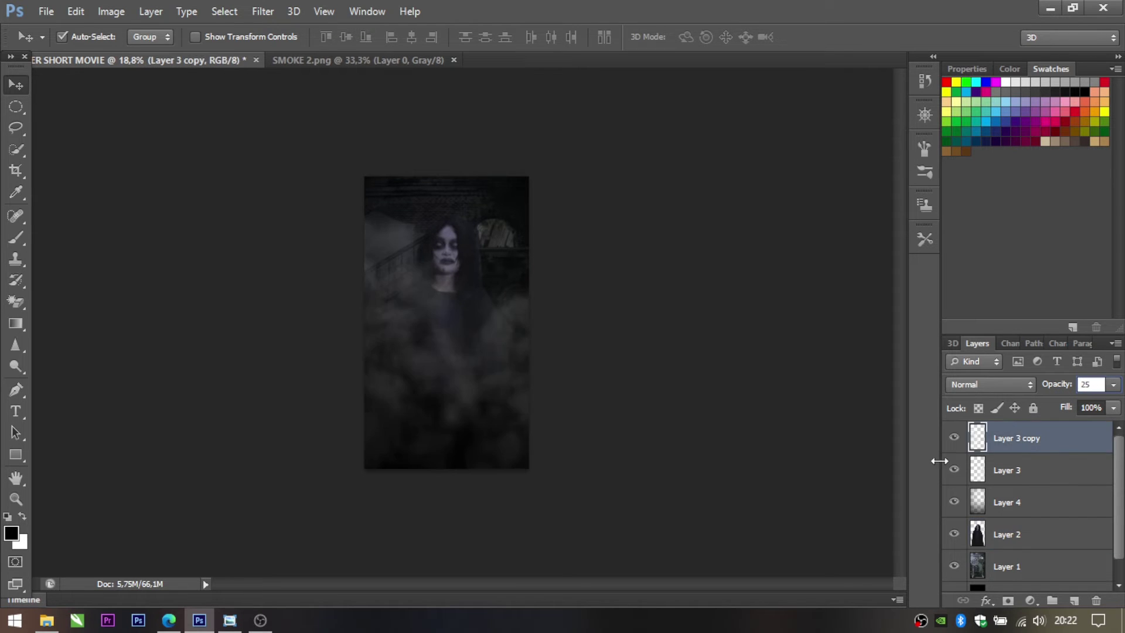
Add a new layer and a 48 pt DIMENSI text box across the lower middle.
click(1074, 601)
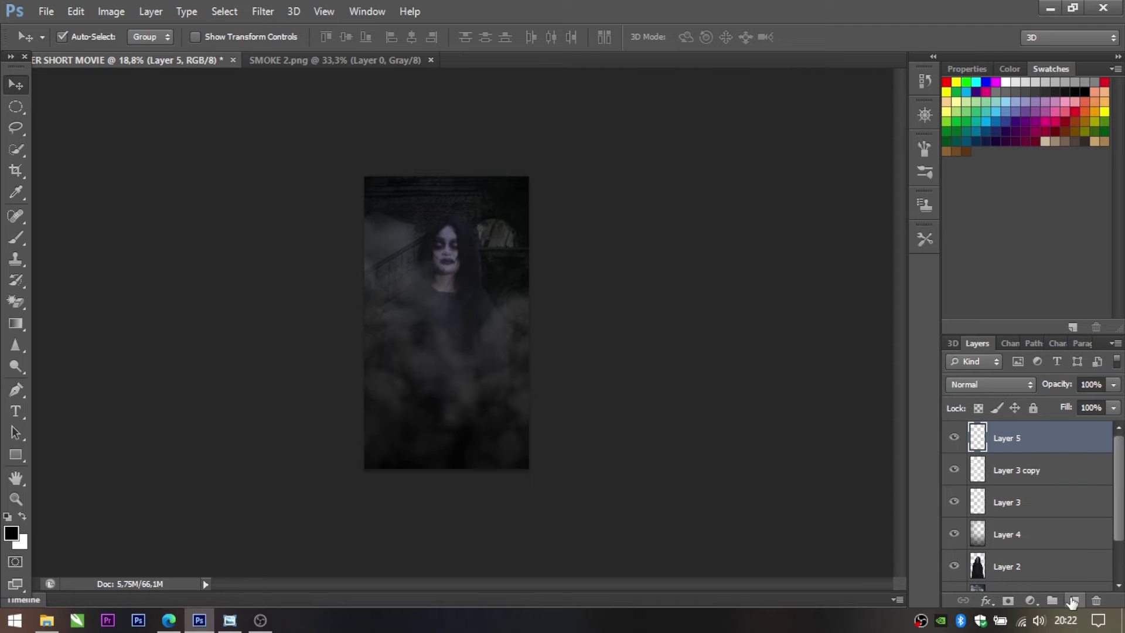
click(16, 411)
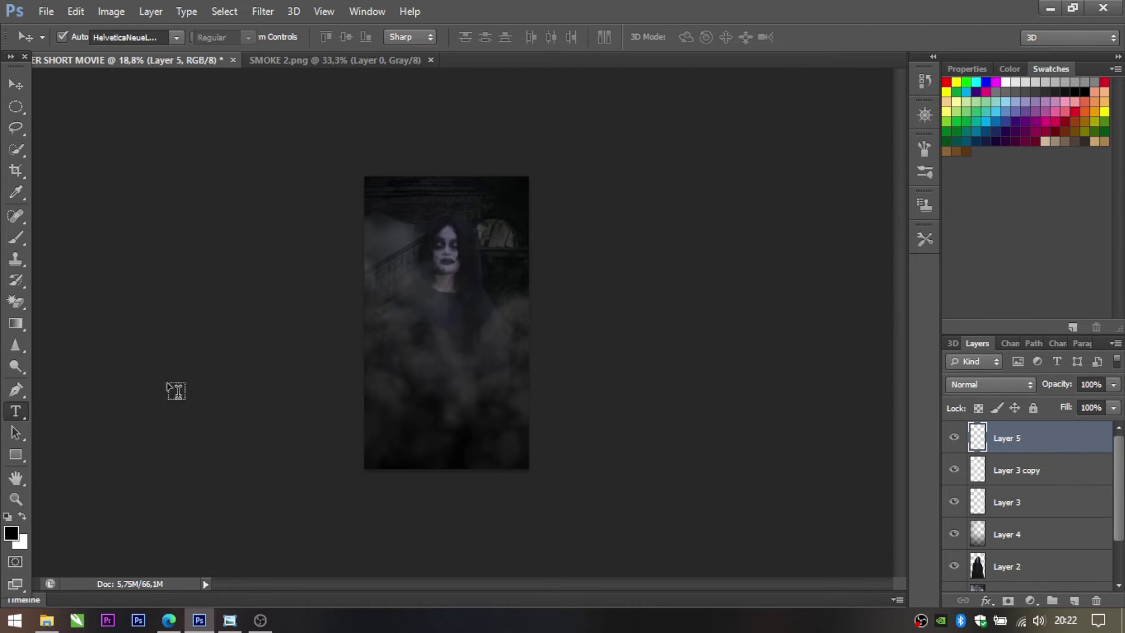
drag(364, 350, 530, 420)
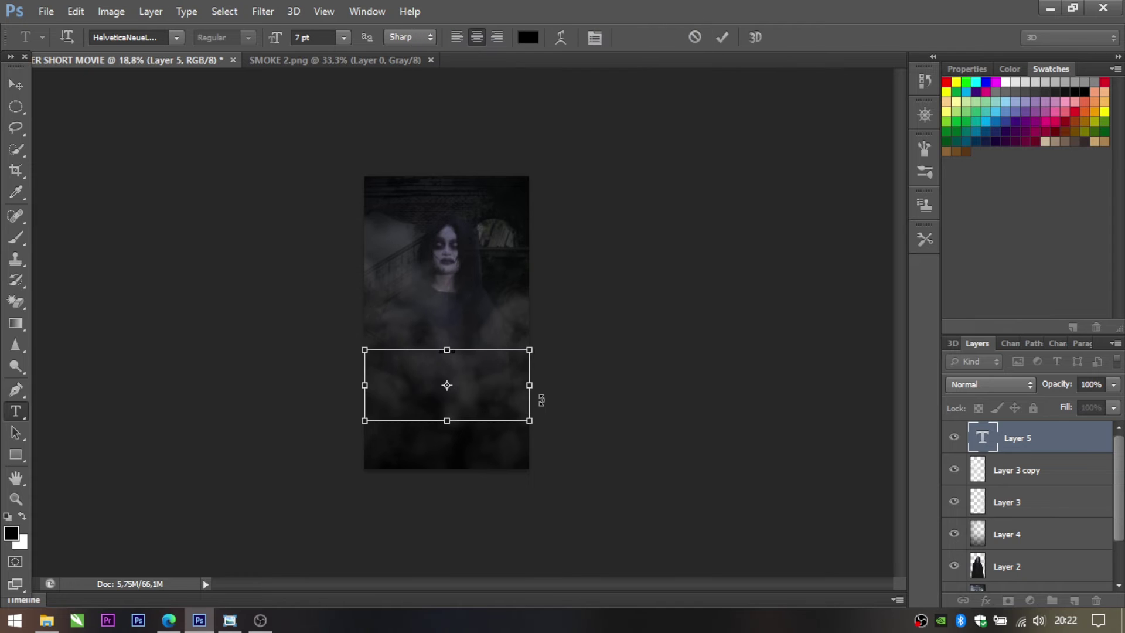
click(344, 37)
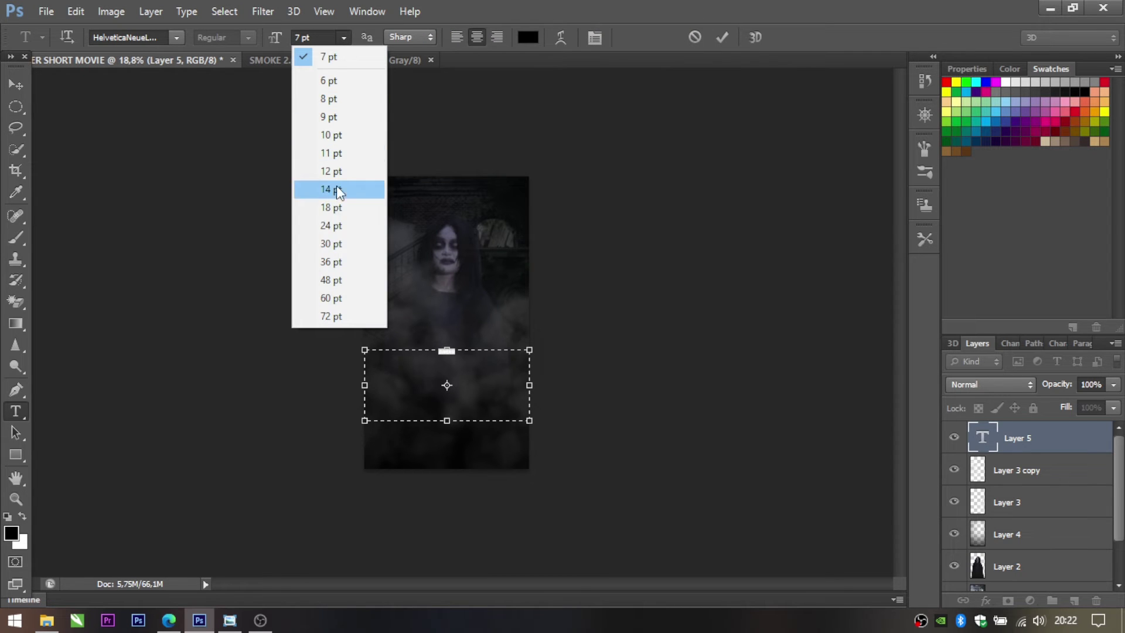
click(331, 280)
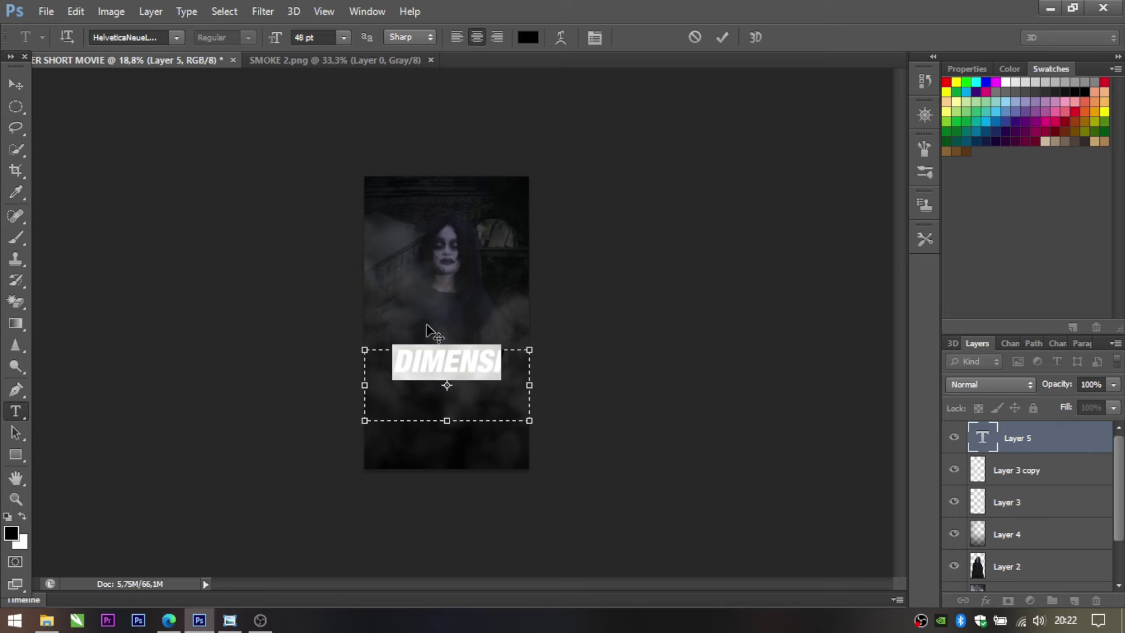
Set DIMENSI to the Ocean Rush brush-stroke font at 55 pt.
click(177, 37)
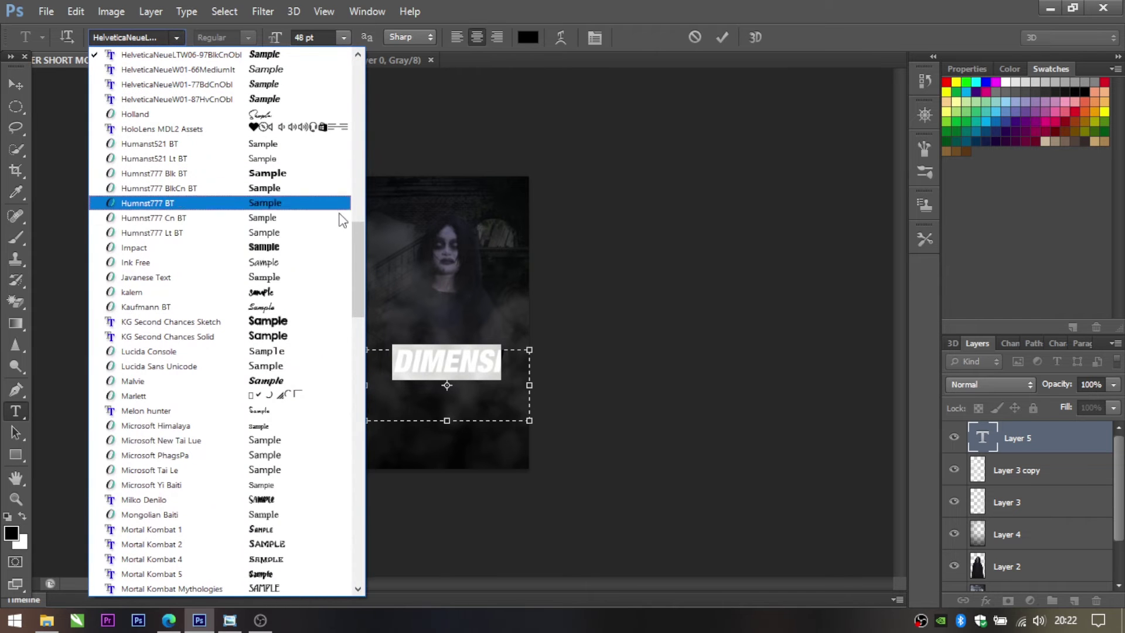
drag(359, 260, 357, 369)
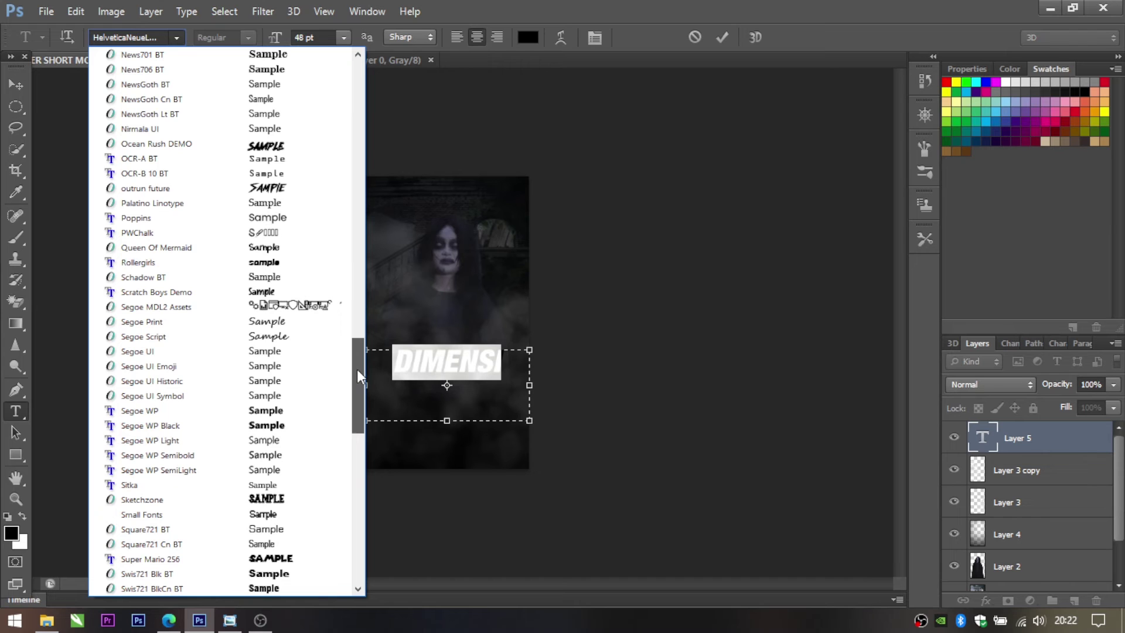
click(291, 148)
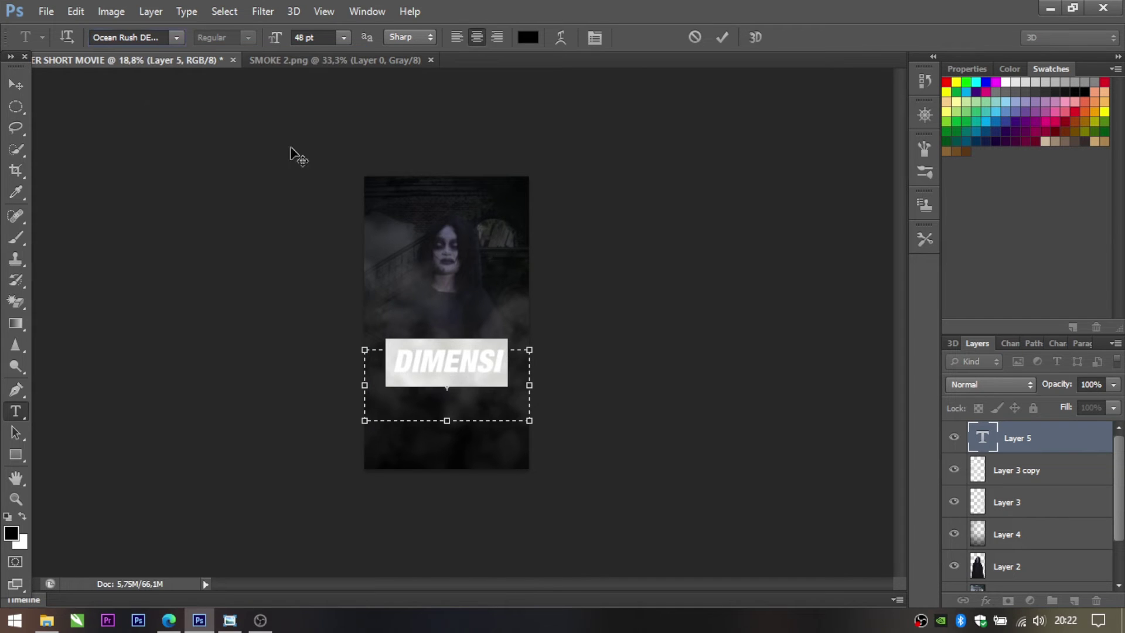
click(320, 37)
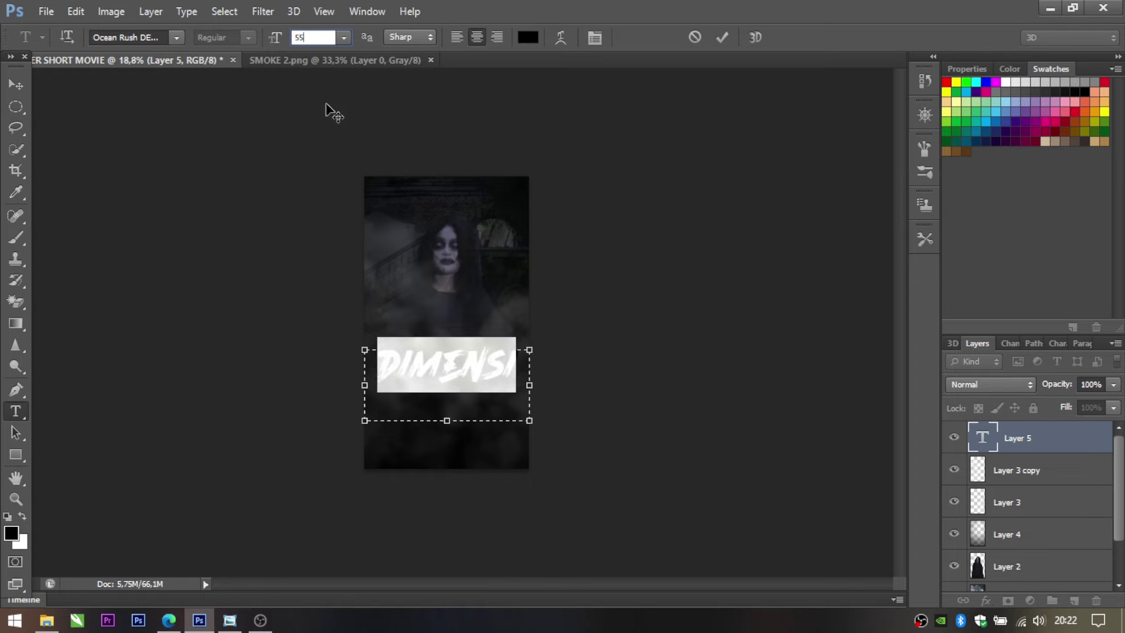
text(55)
click(486, 375)
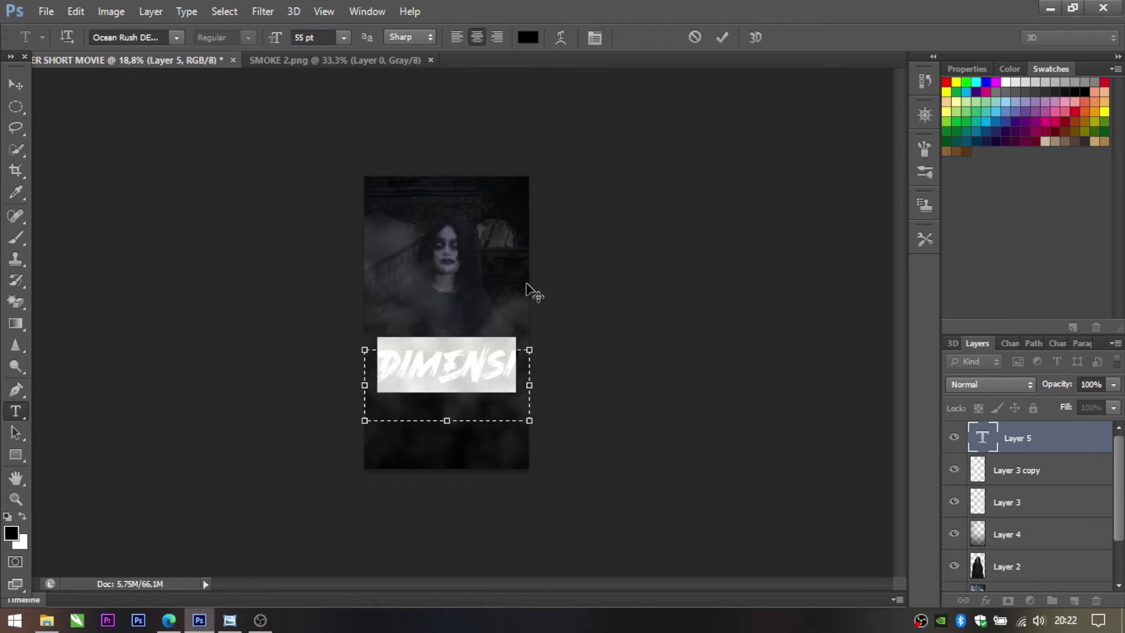
Colour DIMENSI pure red (ff0000) and move it slightly lower.
key(ctrl+a)
click(529, 38)
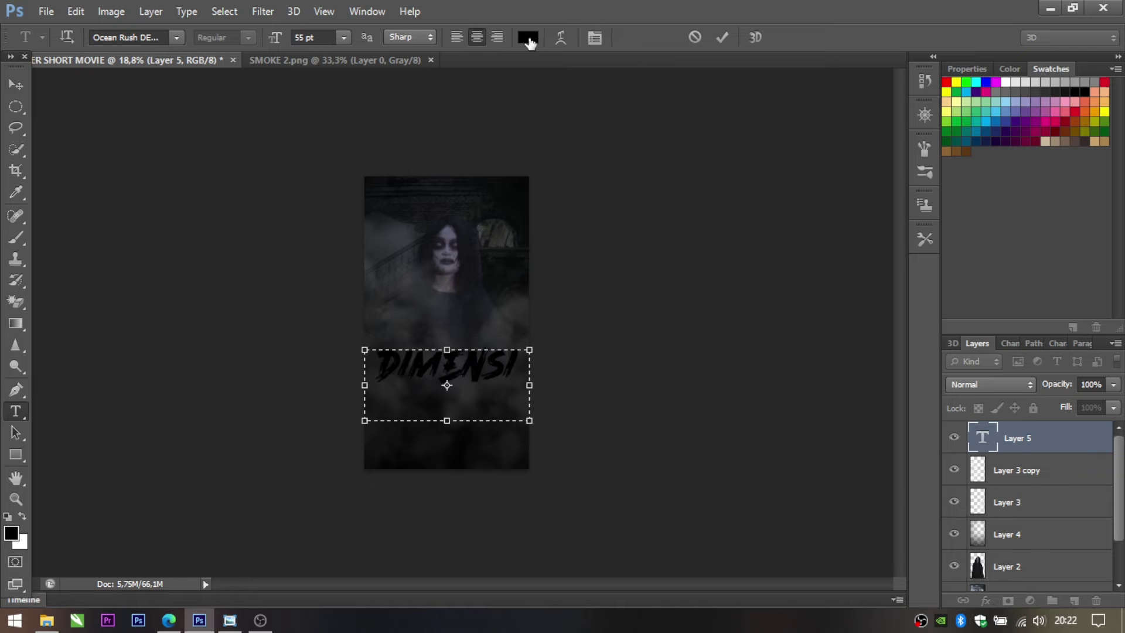
drag(764, 275, 785, 248)
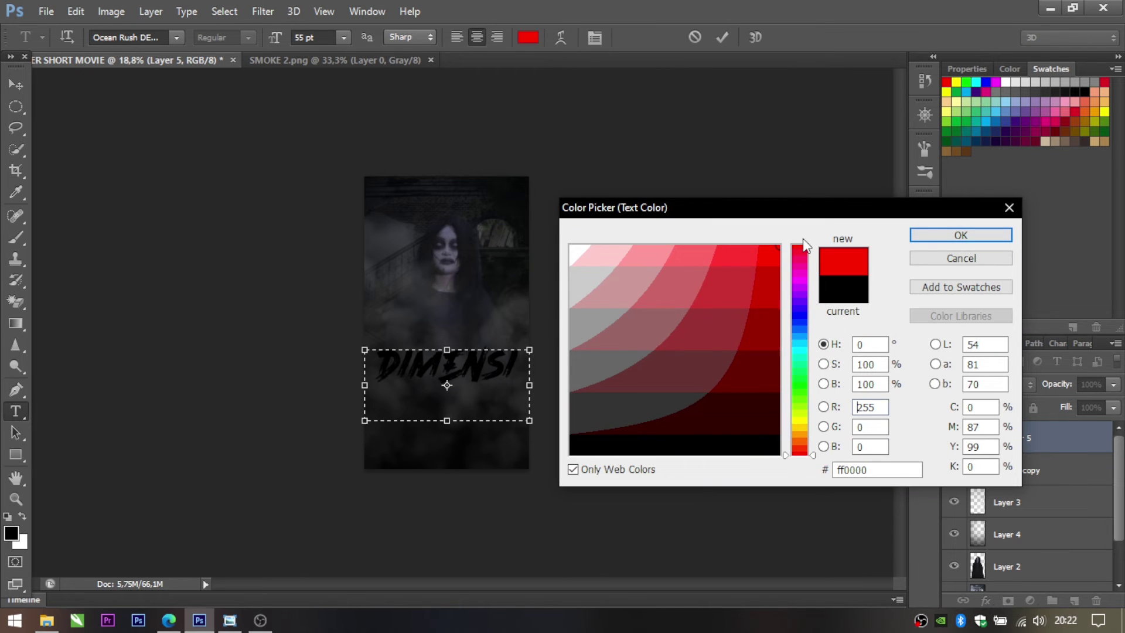
click(939, 237)
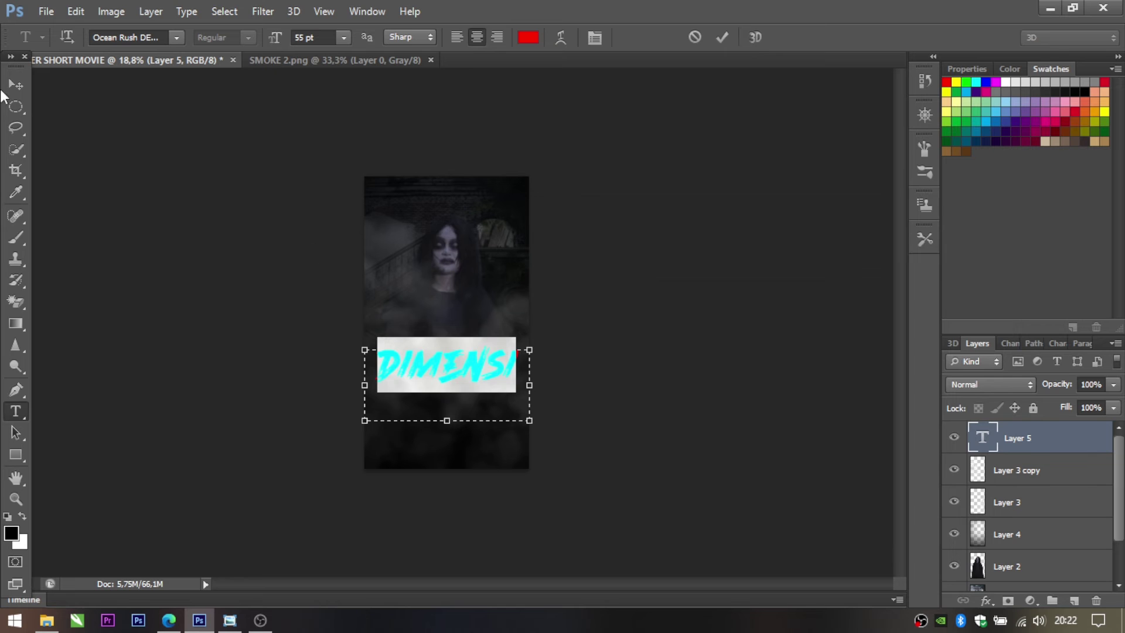
click(16, 83)
drag(436, 378, 431, 394)
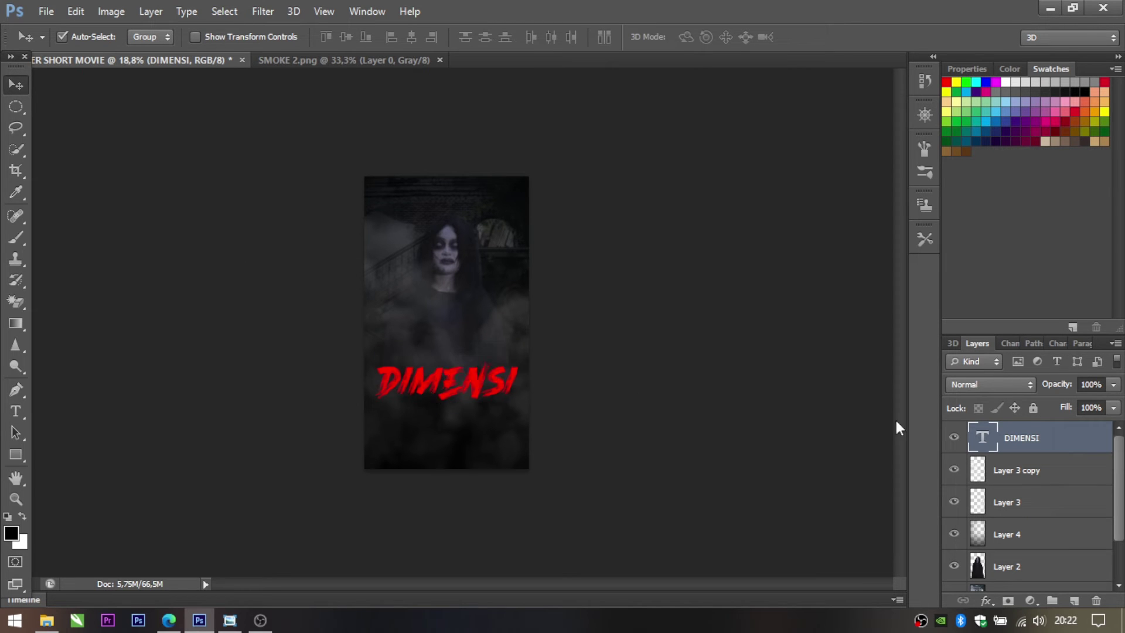
key(ctrl+plus)
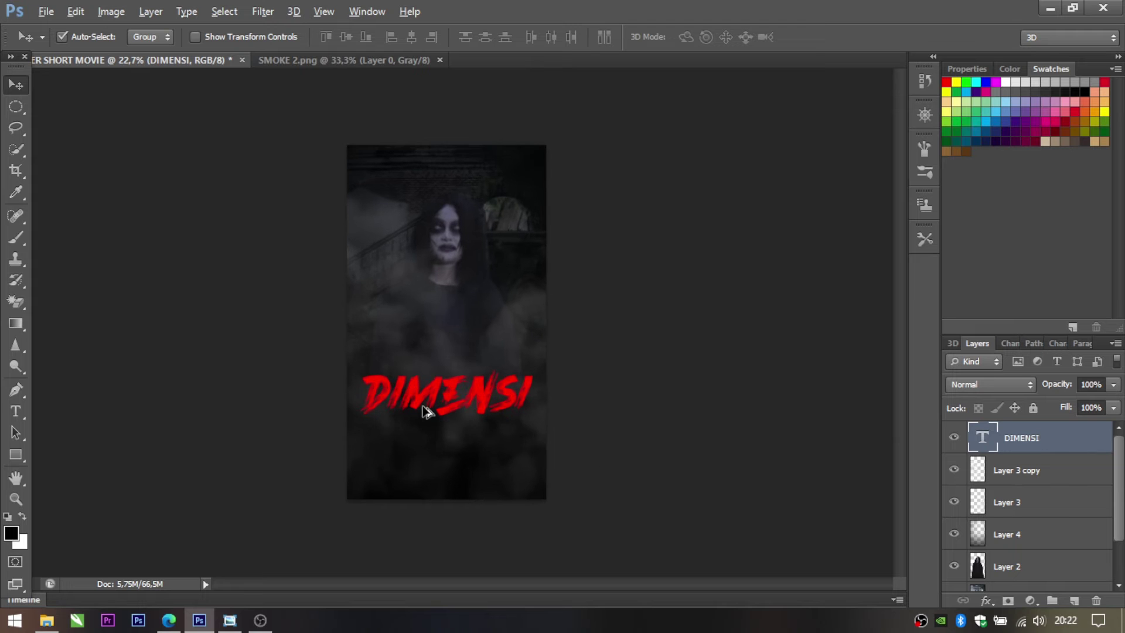
Add a new layer and a 10 pt text box just above the DIMENSI title.
click(1074, 601)
click(16, 410)
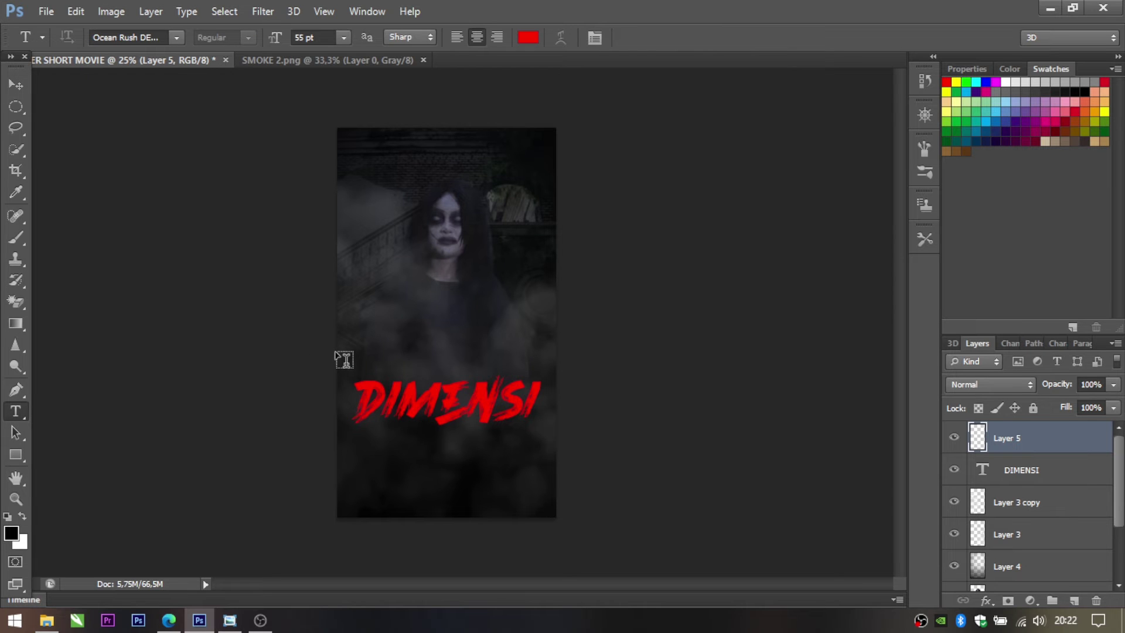
drag(337, 352, 560, 380)
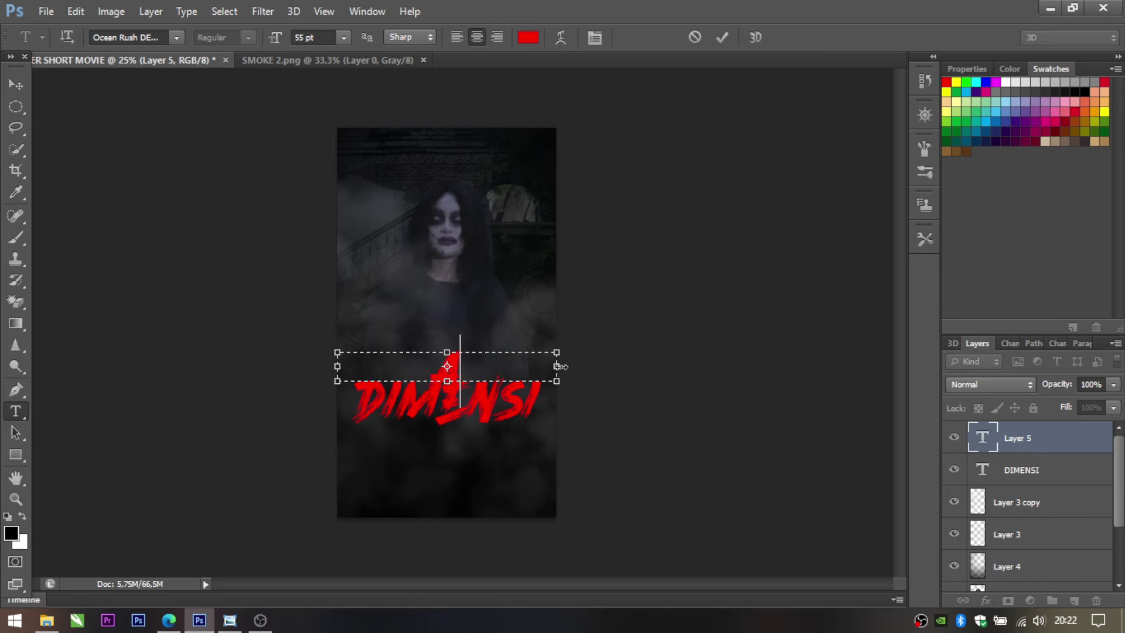
key(ctrl+a)
click(344, 38)
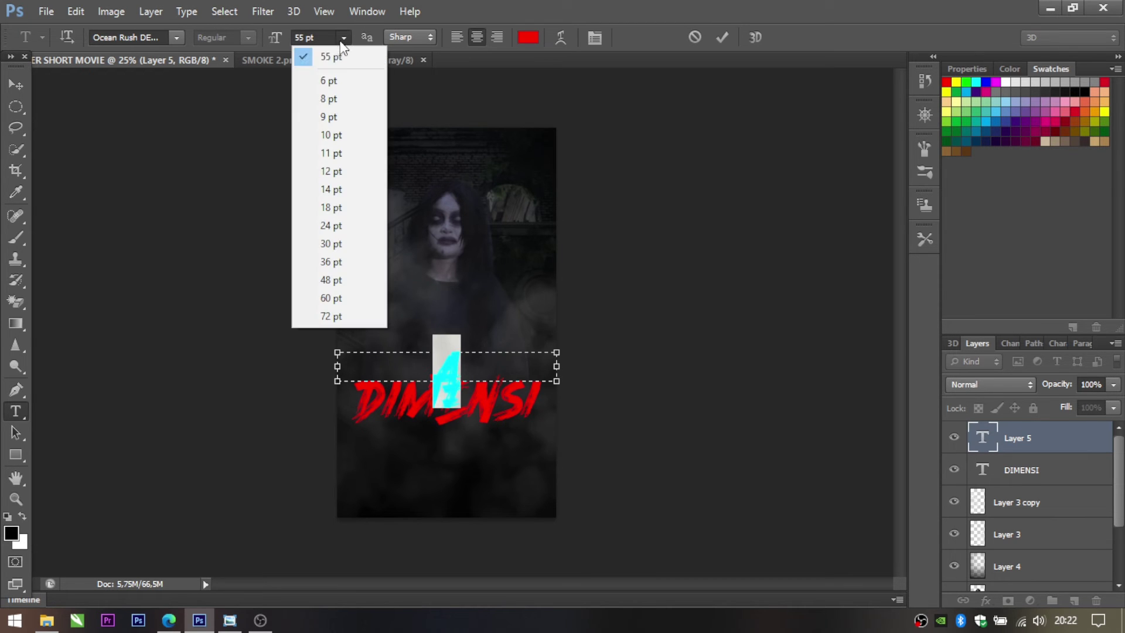
click(329, 134)
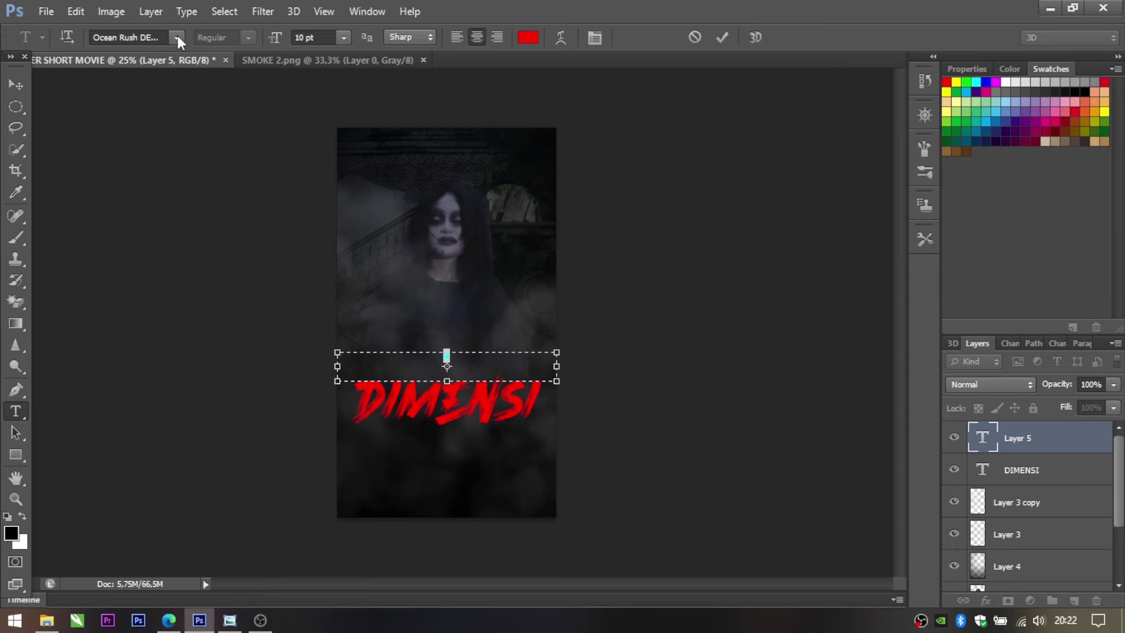
Set the caption to a Helvetica Neue font at 12 pt.
click(178, 36)
scroll(328, 223, up, 3)
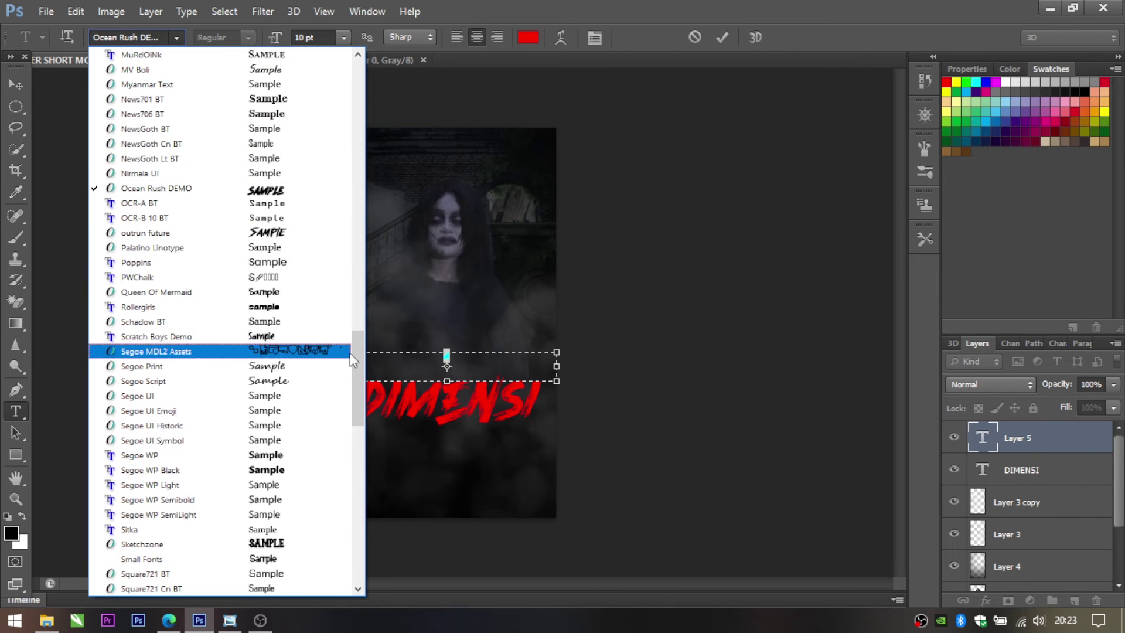
drag(354, 359, 371, 237)
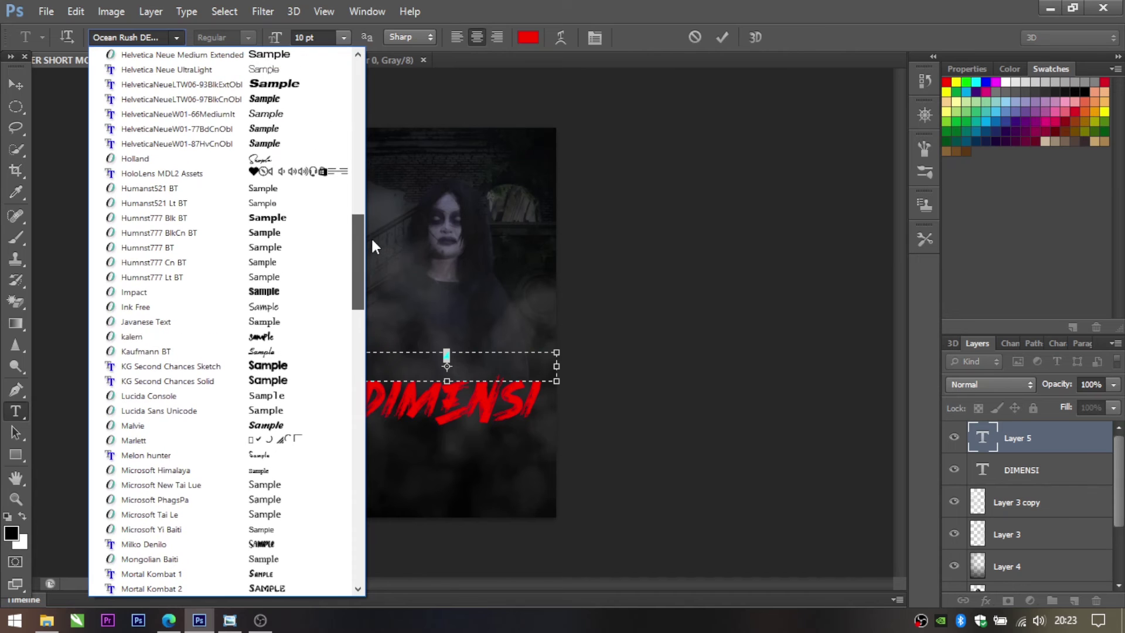
click(303, 98)
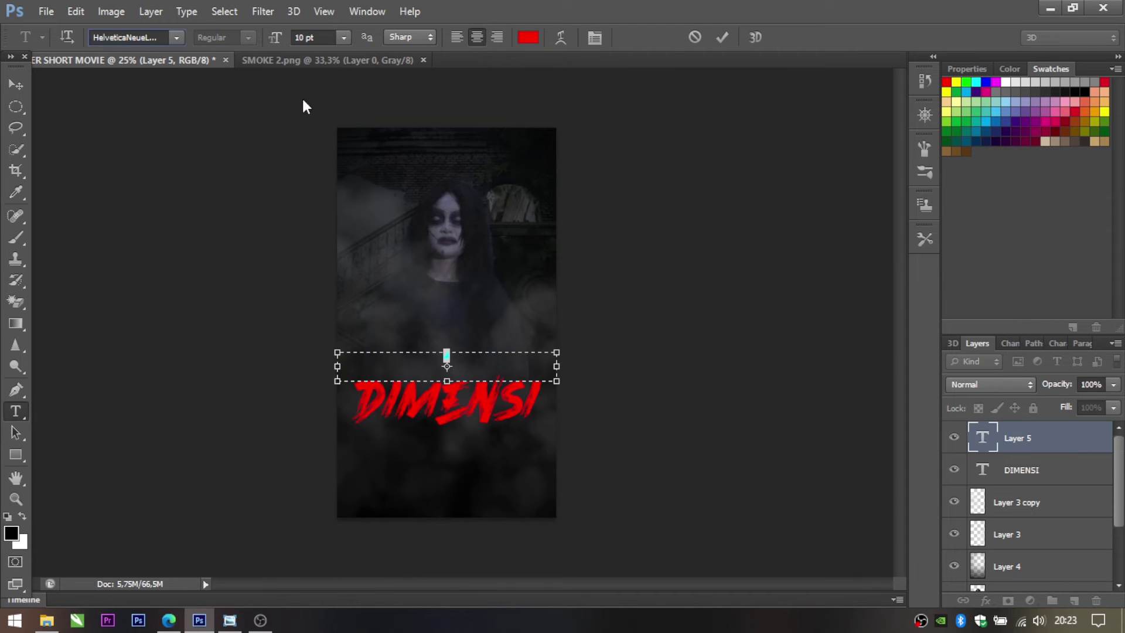
click(343, 37)
click(324, 151)
key(ctrl+a)
text(b)
Colour the 'a SHORT MOVIE Horror' caption white and commit it.
key(ctrl+a)
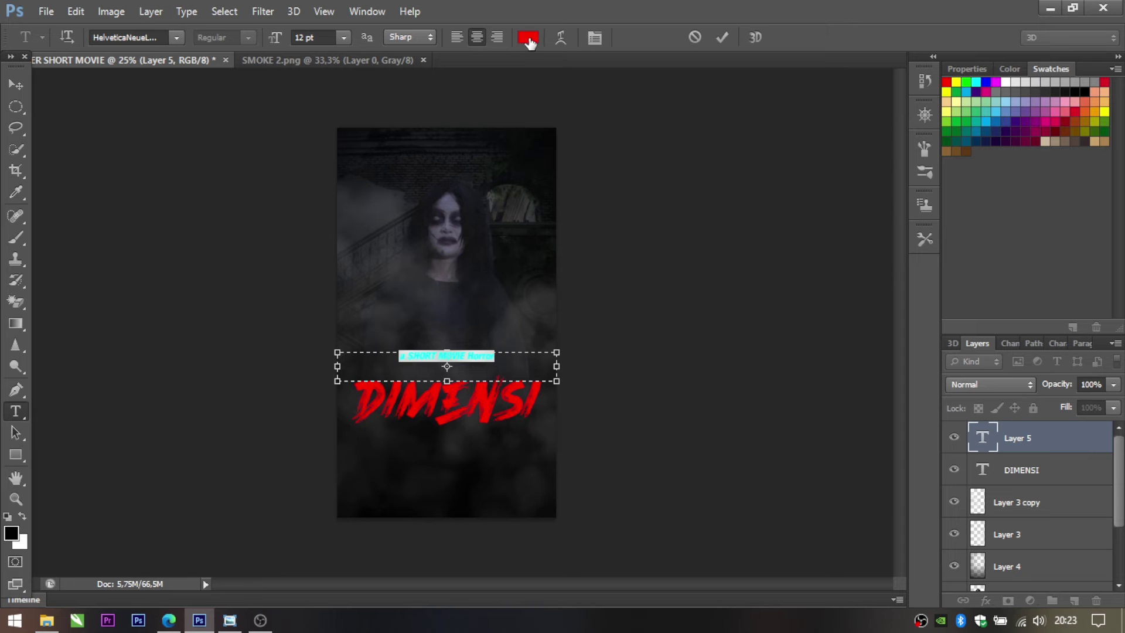
click(530, 37)
click(1005, 81)
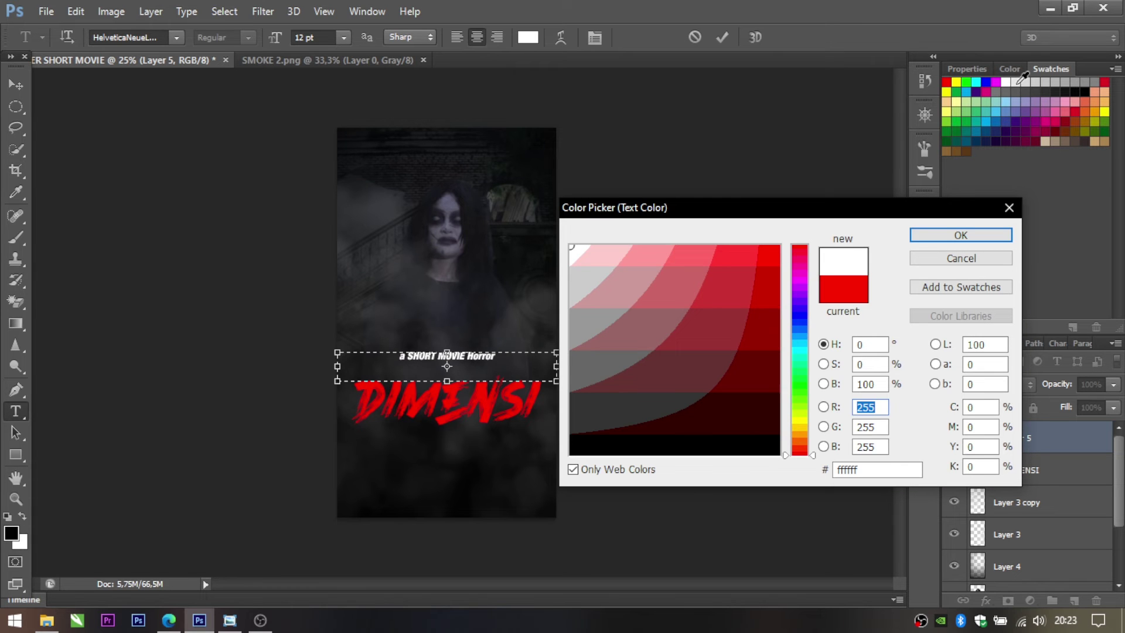
click(990, 235)
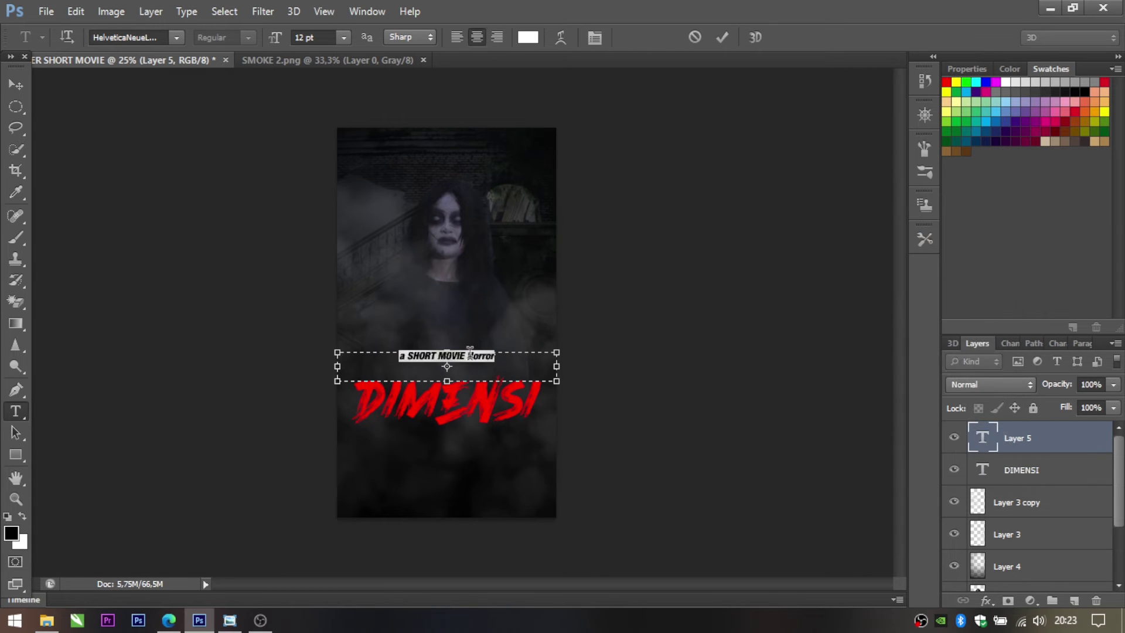
click(23, 517)
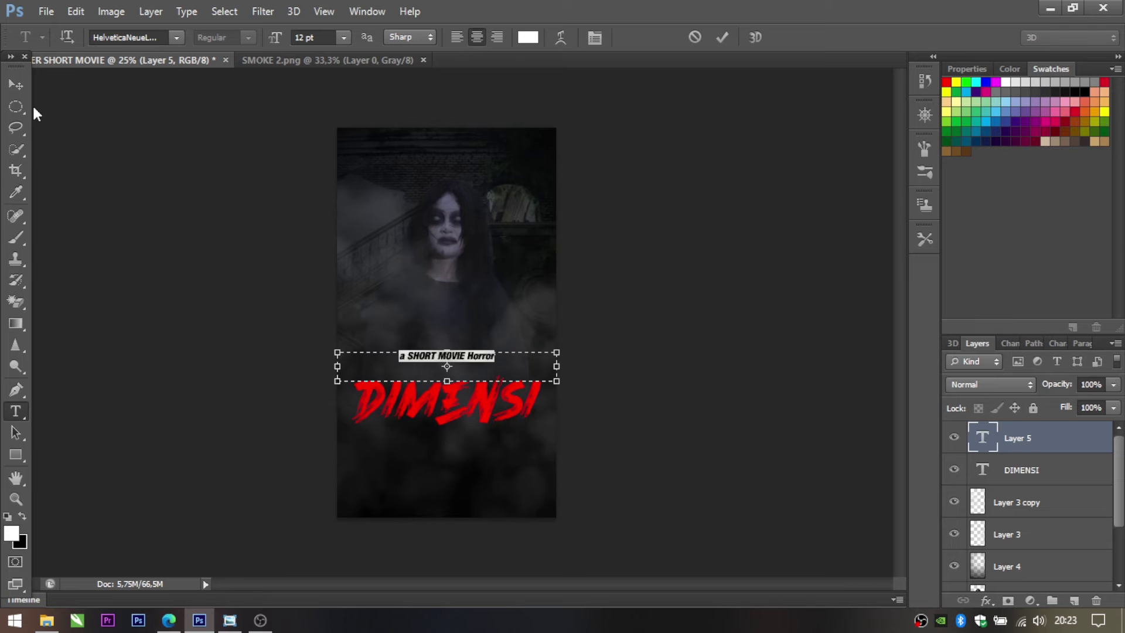
click(18, 85)
click(437, 380)
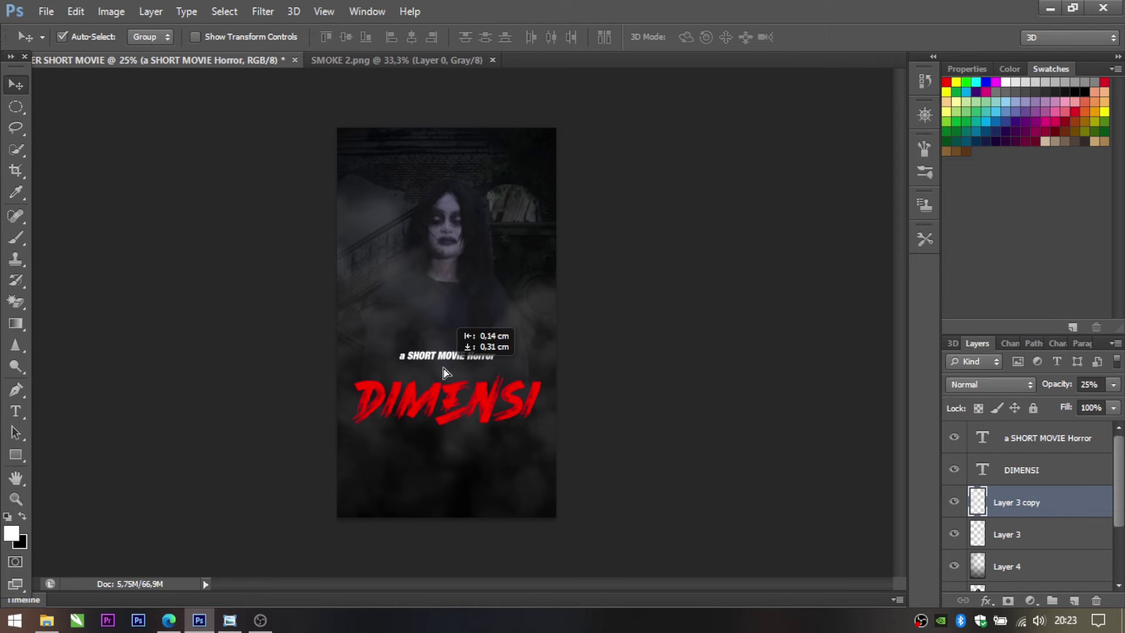
Nudge the caption down and DIMENSI slightly up so they sit closer together.
key(2)
key(5)
click(1026, 445)
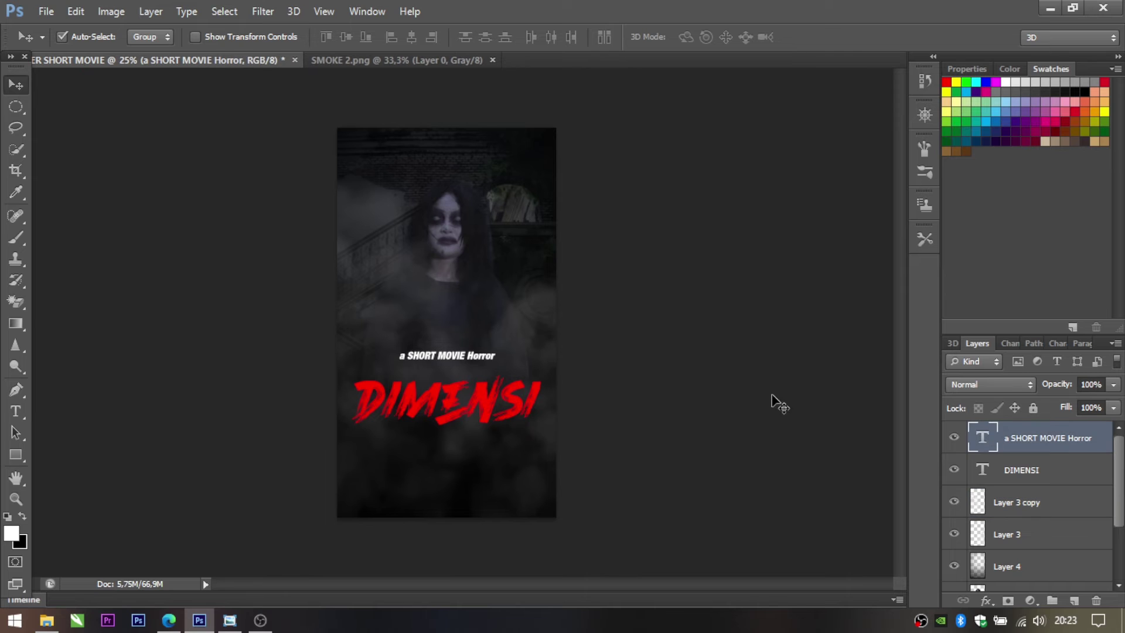
drag(463, 367, 468, 373)
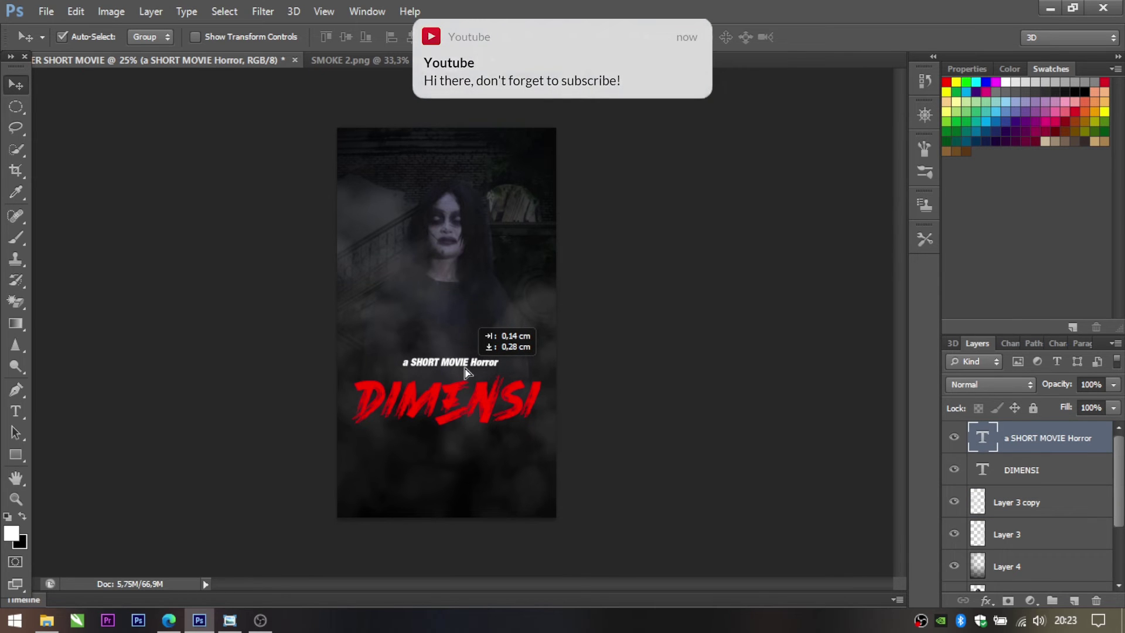
click(987, 479)
drag(515, 402, 515, 395)
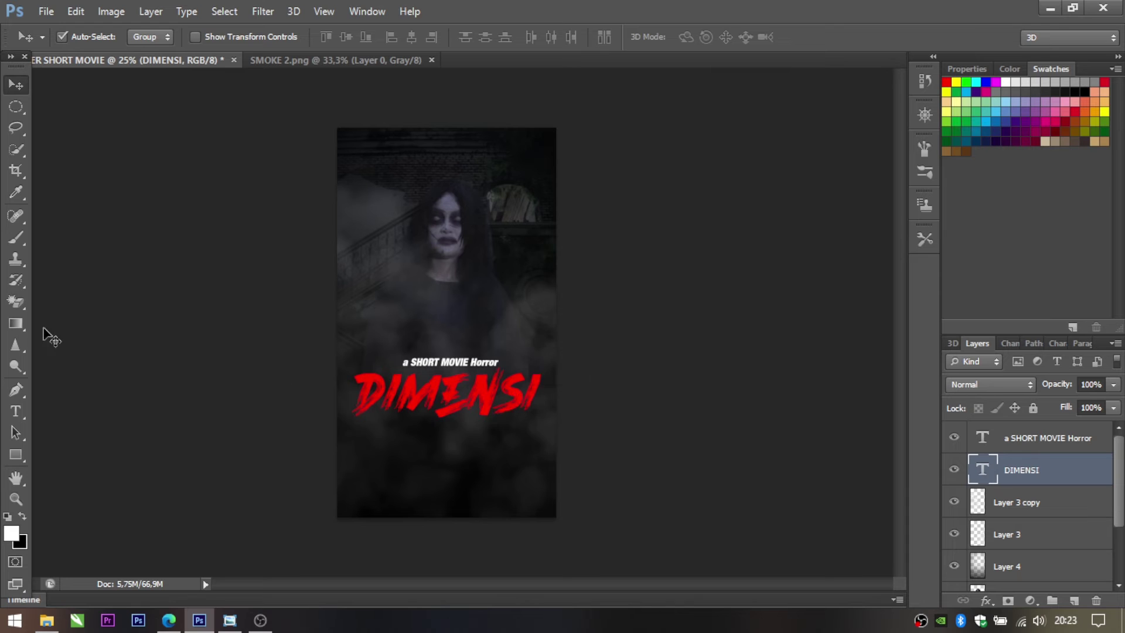
click(16, 410)
click(385, 393)
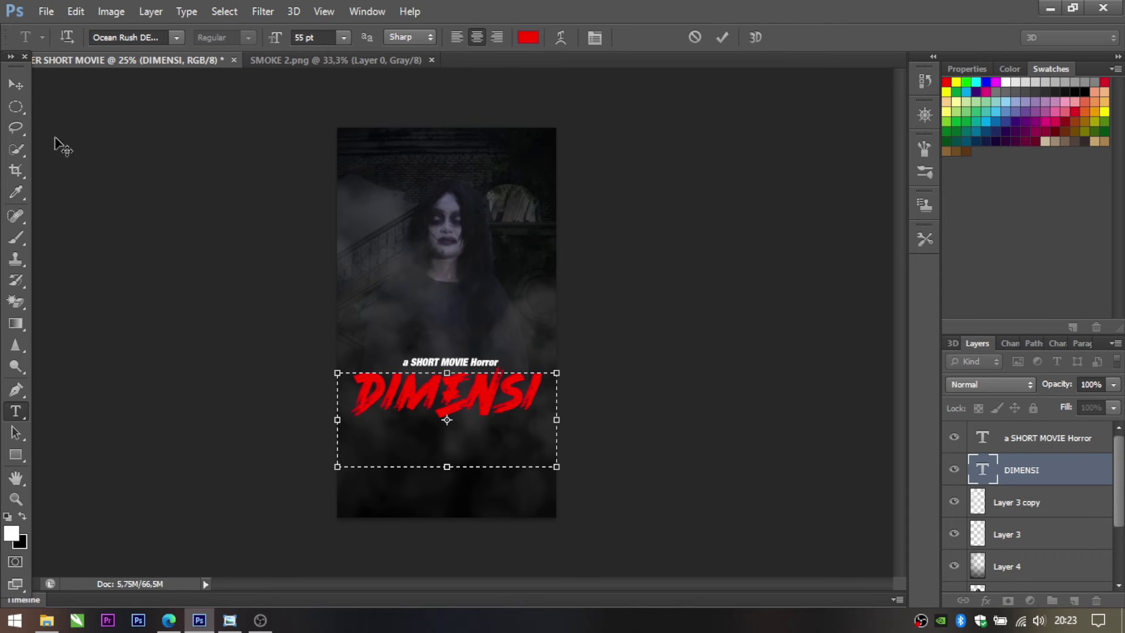
click(16, 84)
Duplicate the caption below DIMENSI and retype it as 'She Came to Seek Justice'.
click(1000, 443)
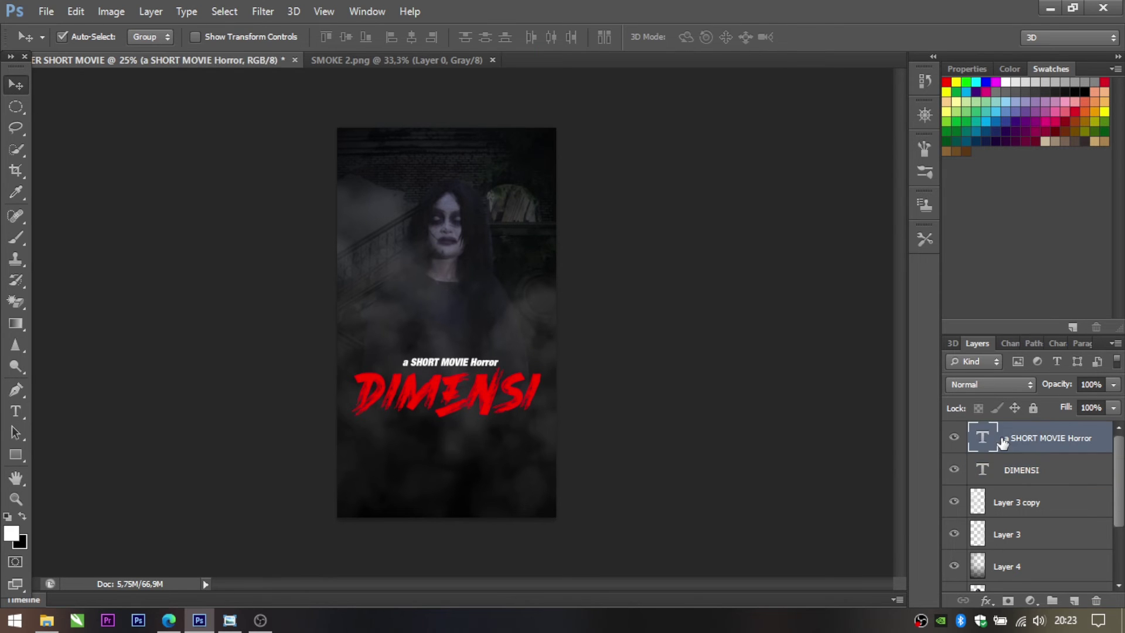
key(ctrl+j)
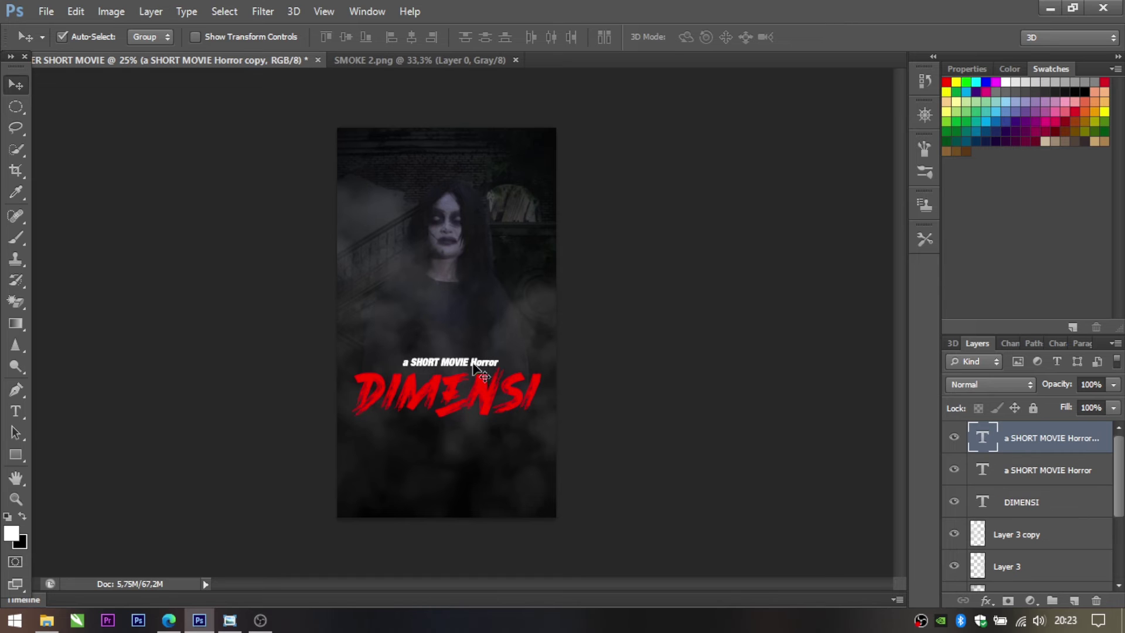
drag(473, 364, 472, 433)
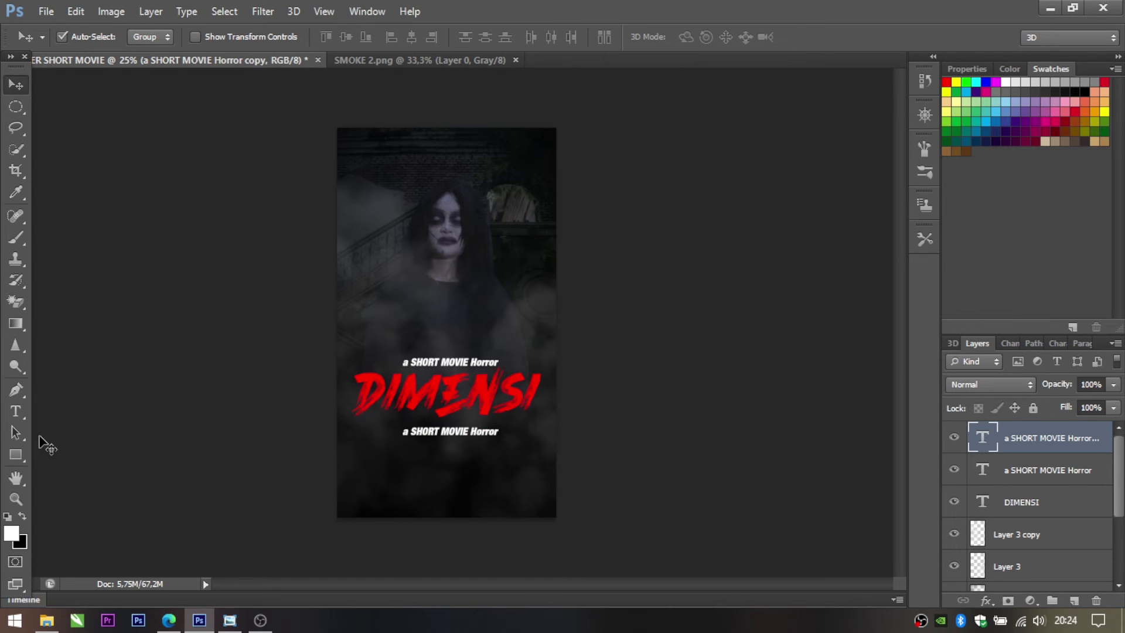
click(16, 411)
click(434, 434)
key(ctrl+a)
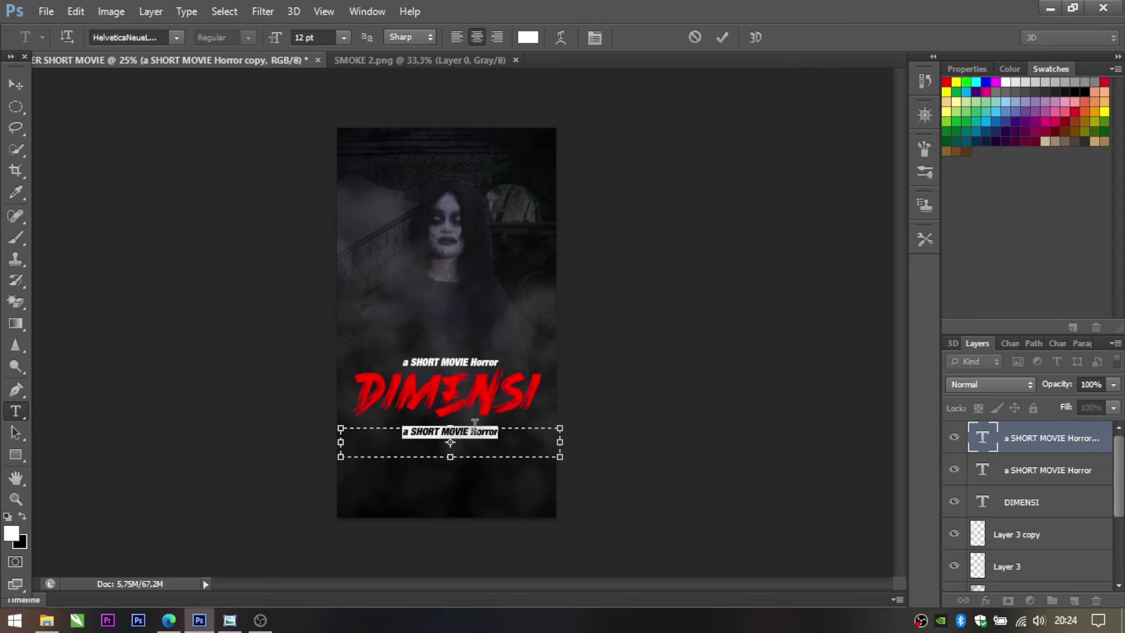
text(3)
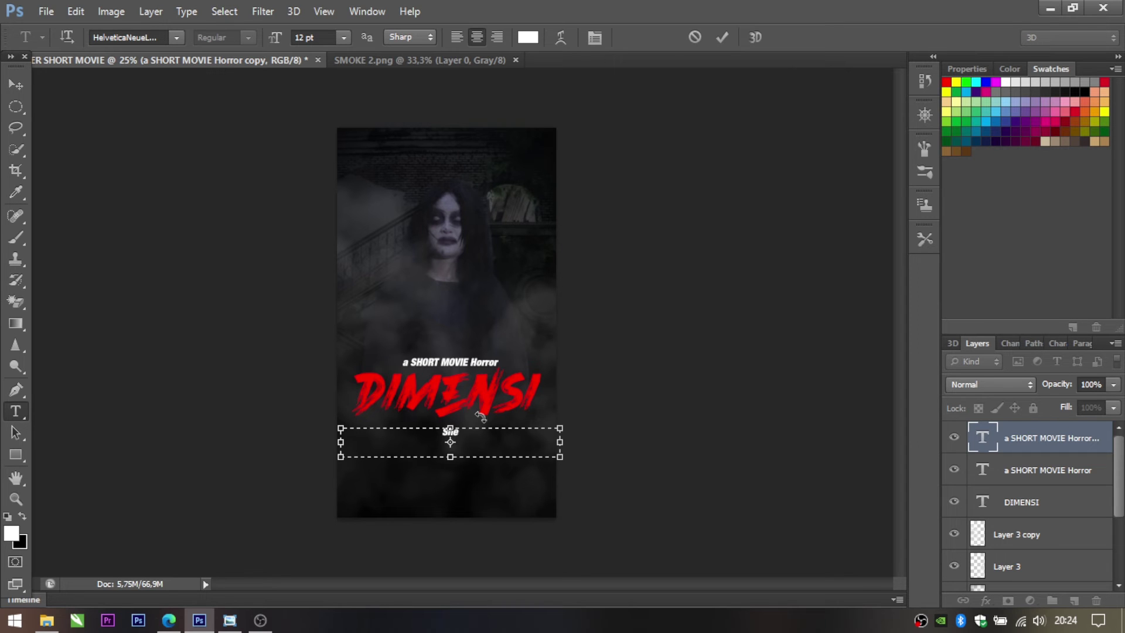
text( Camme)
key(BackSpace)
key(BackSpace)
text(to )
text(Seek )
text(Justi)
text(ce)
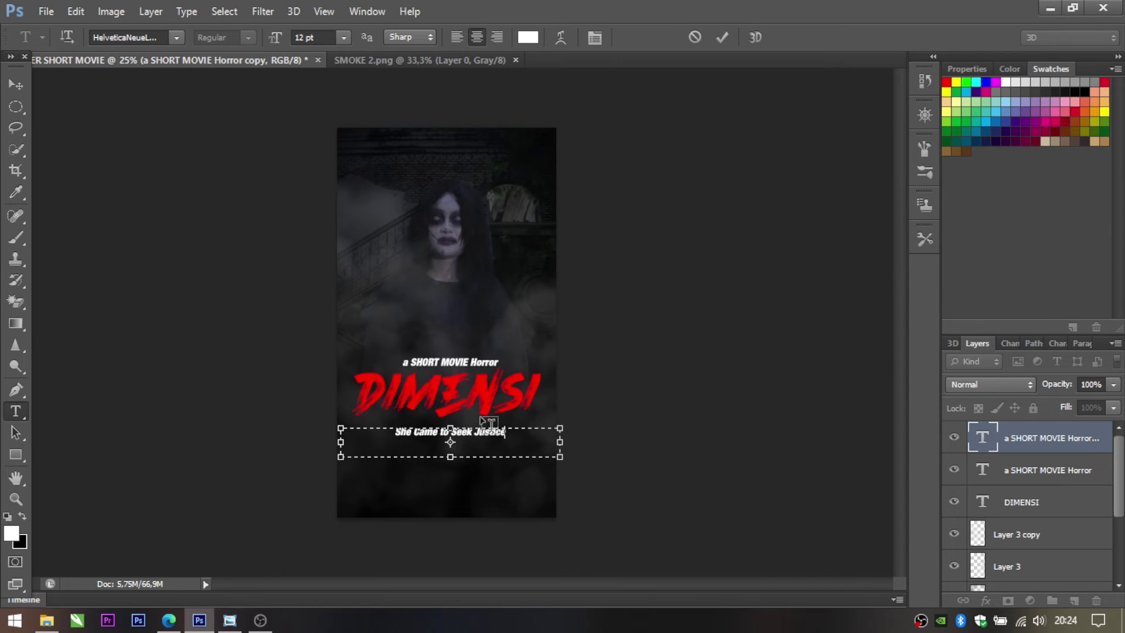
text(')
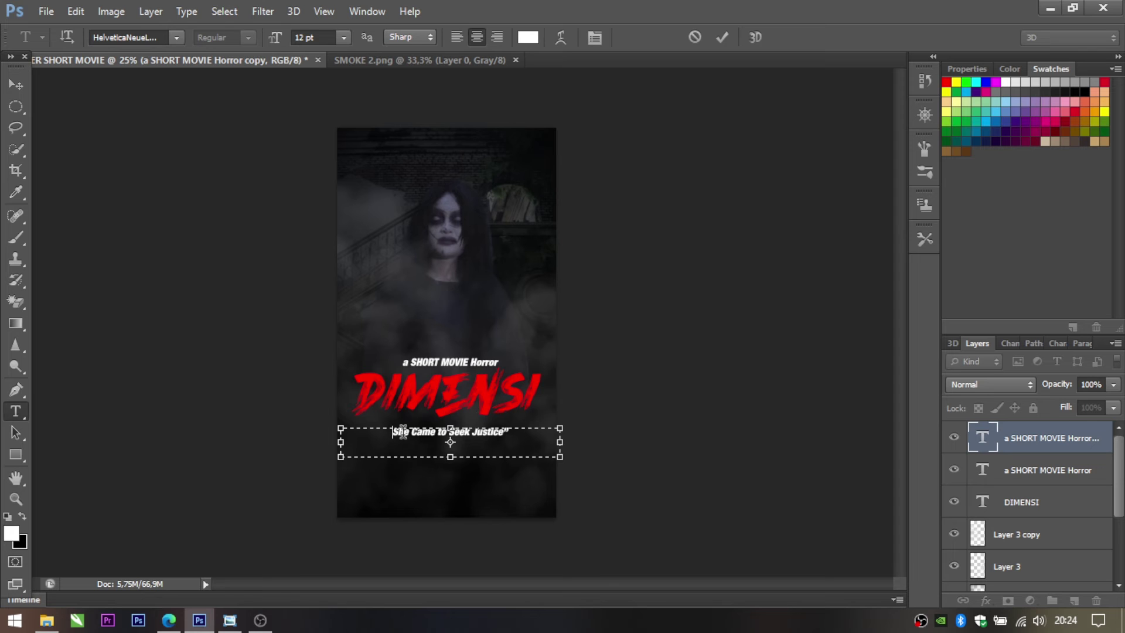
text(")
Set the Justice tagline to Helvetica Neue and nudge it up slightly.
key(ctrl+a)
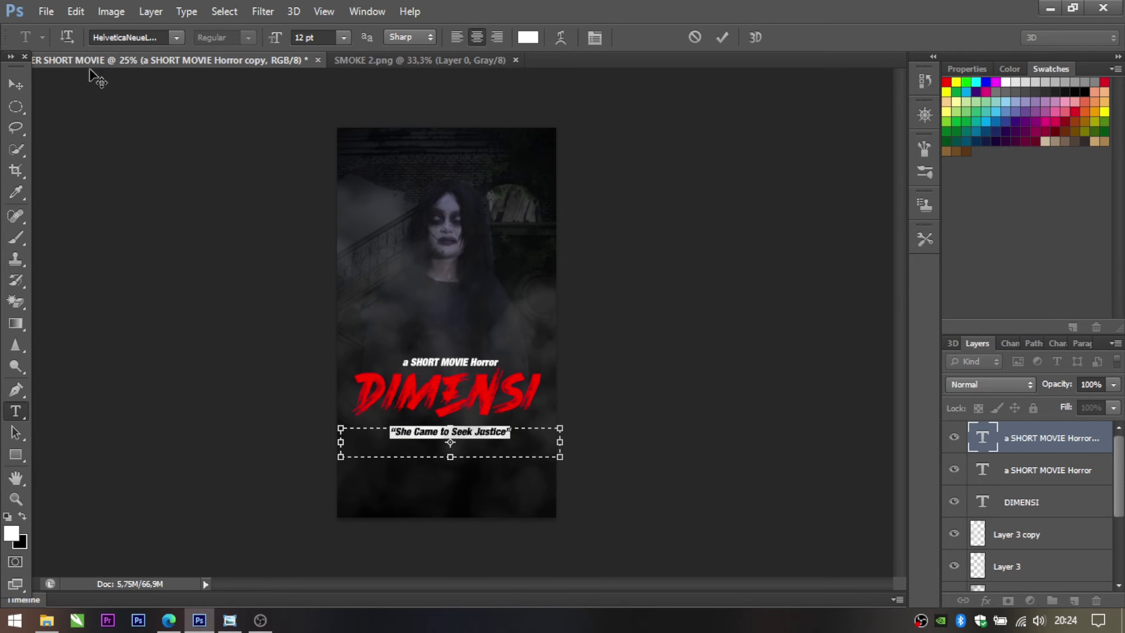
click(176, 40)
scroll(222, 65, up, 1)
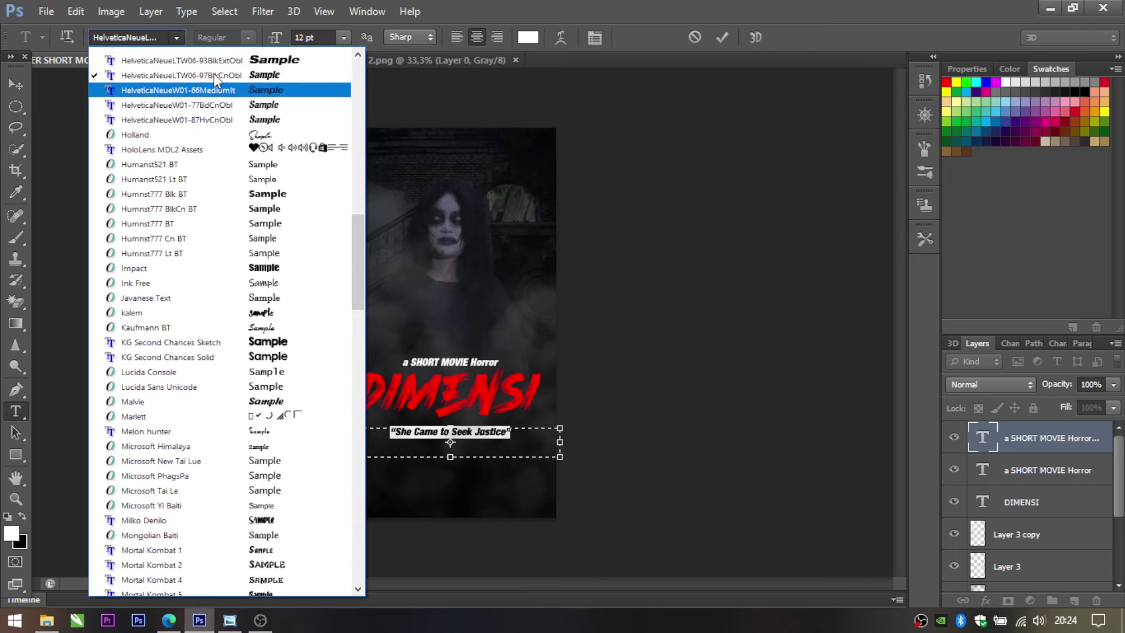
scroll(280, 78, up, 1)
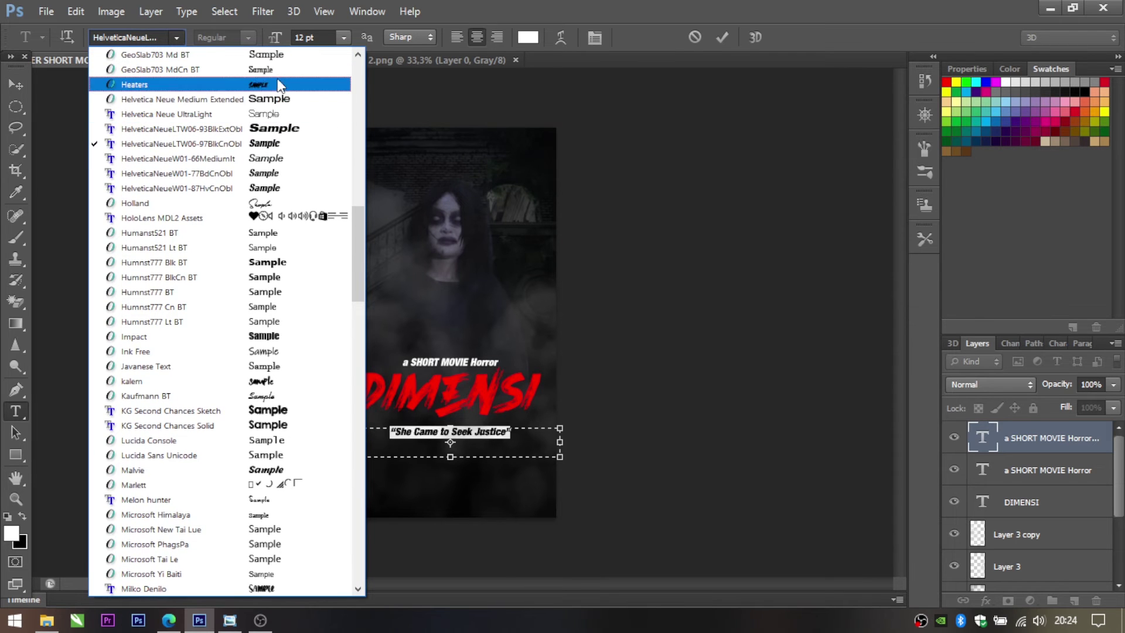
click(278, 99)
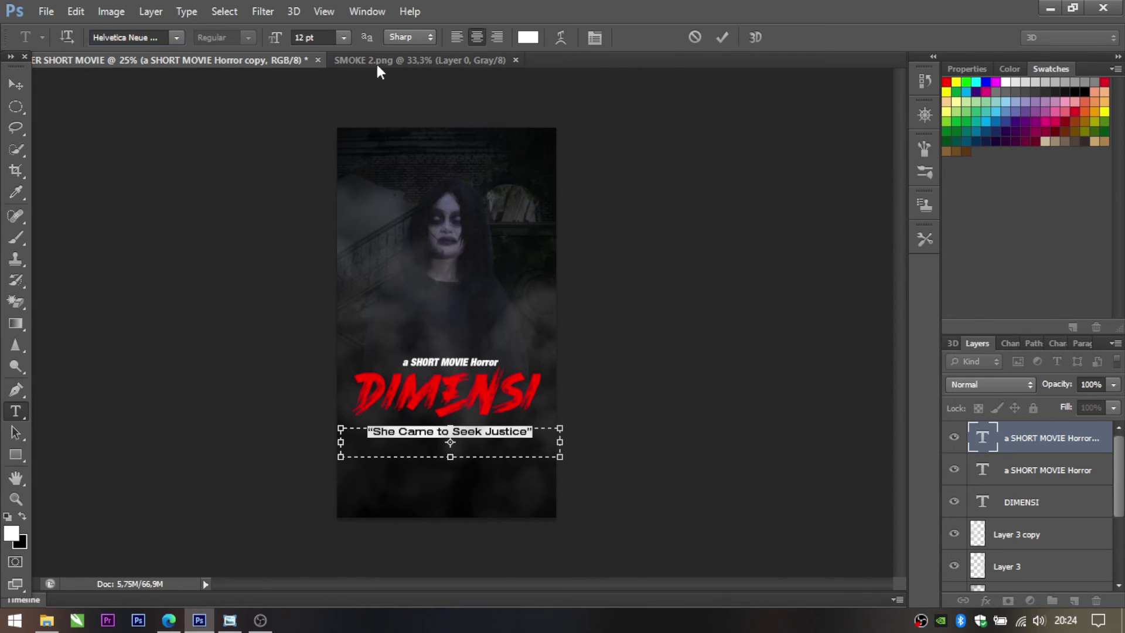
click(438, 437)
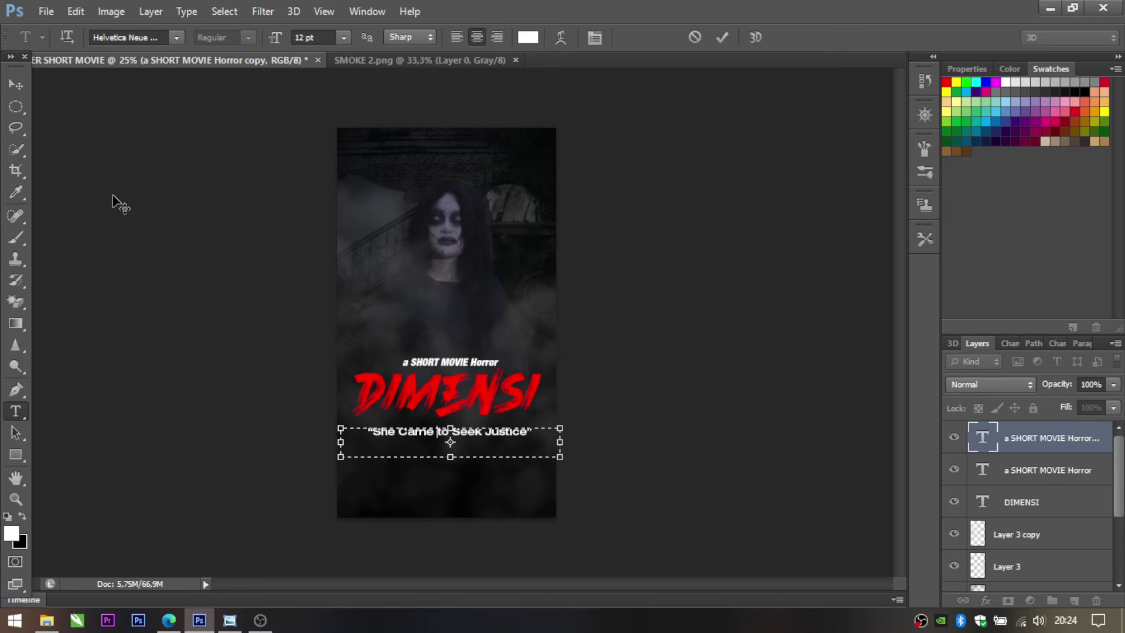
click(15, 84)
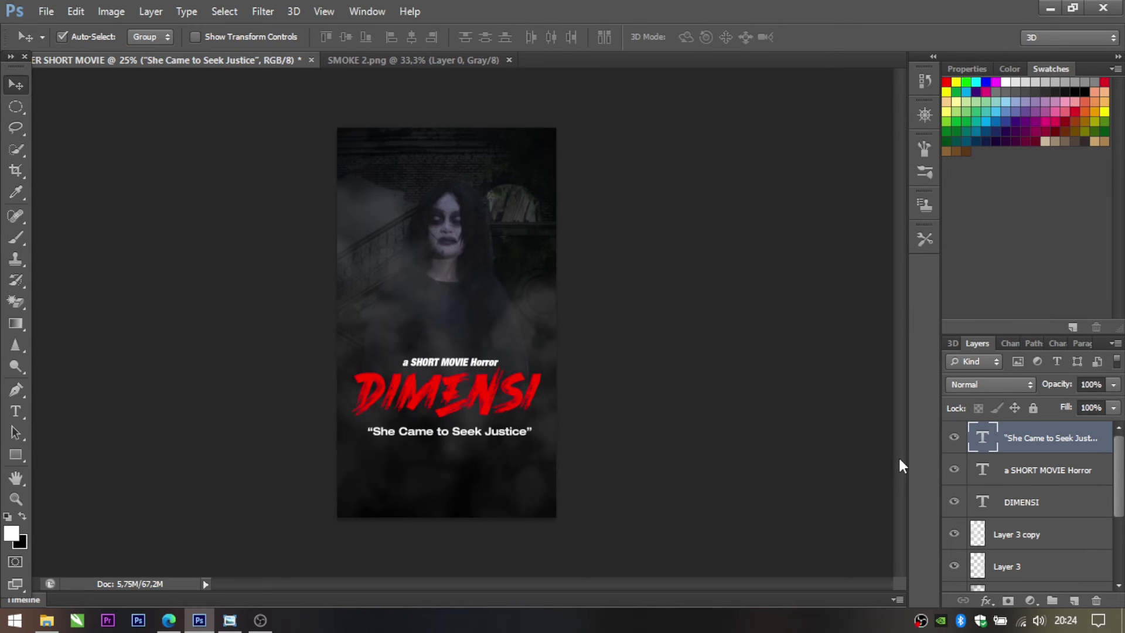
key(Up)
key(Up)
key(Up)
key(Up)
key(Up)
key(Up)
key(Up)
key(Up)
key(Up)
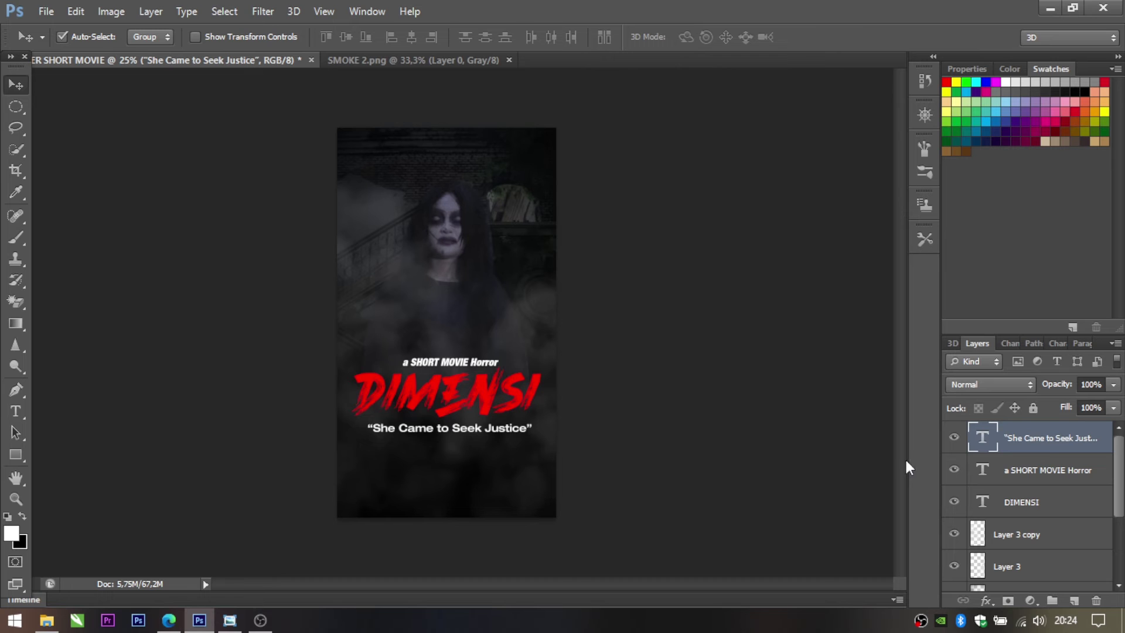
Duplicate the caption below the Justice tagline and retype it as 'On Youtube Channel'.
click(1049, 470)
key(ctrl+j)
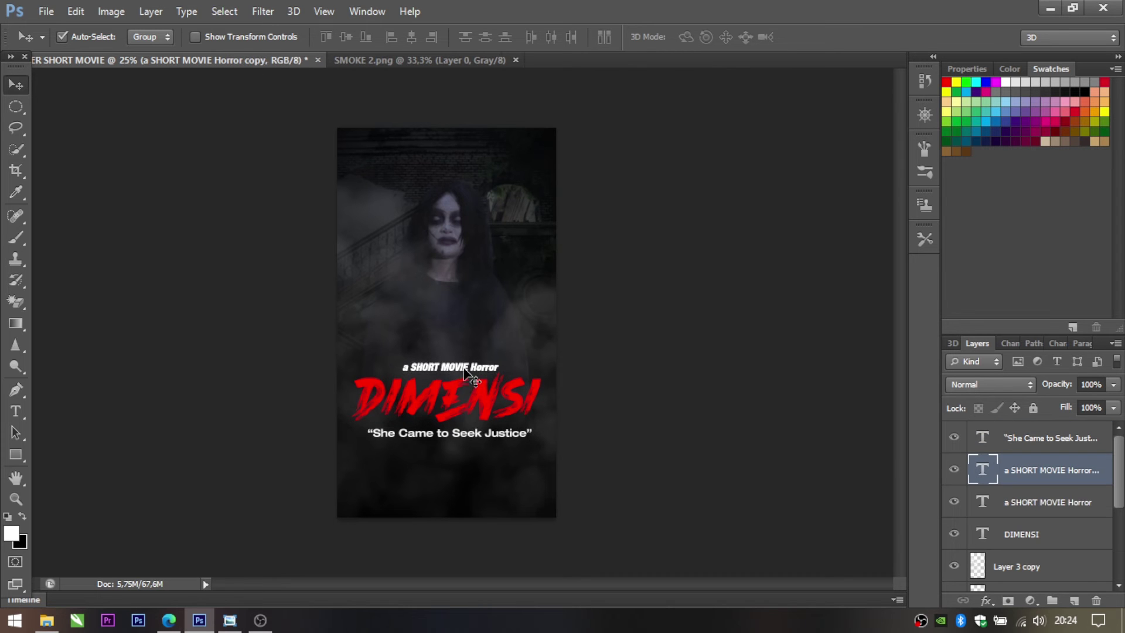
drag(463, 370, 468, 462)
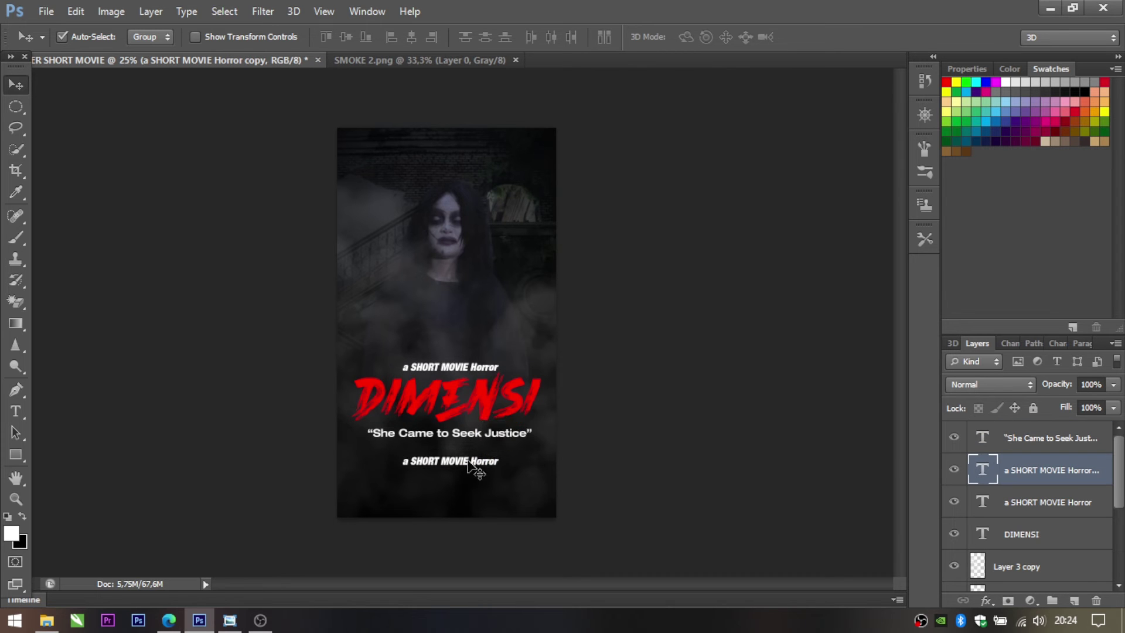
click(16, 411)
click(482, 461)
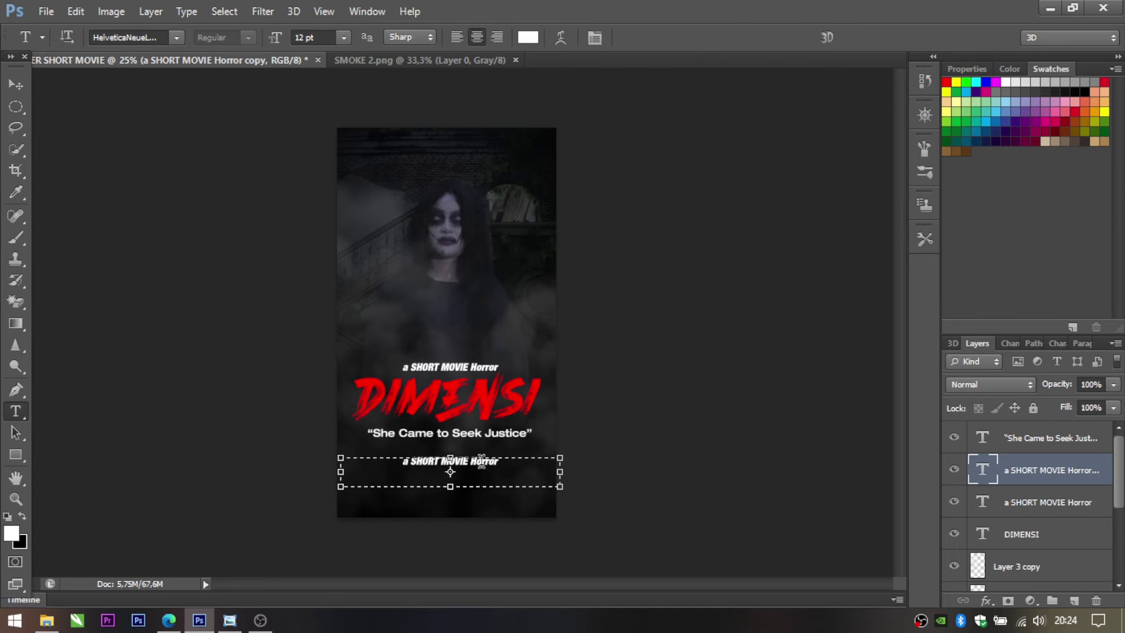
triple_click(481, 462)
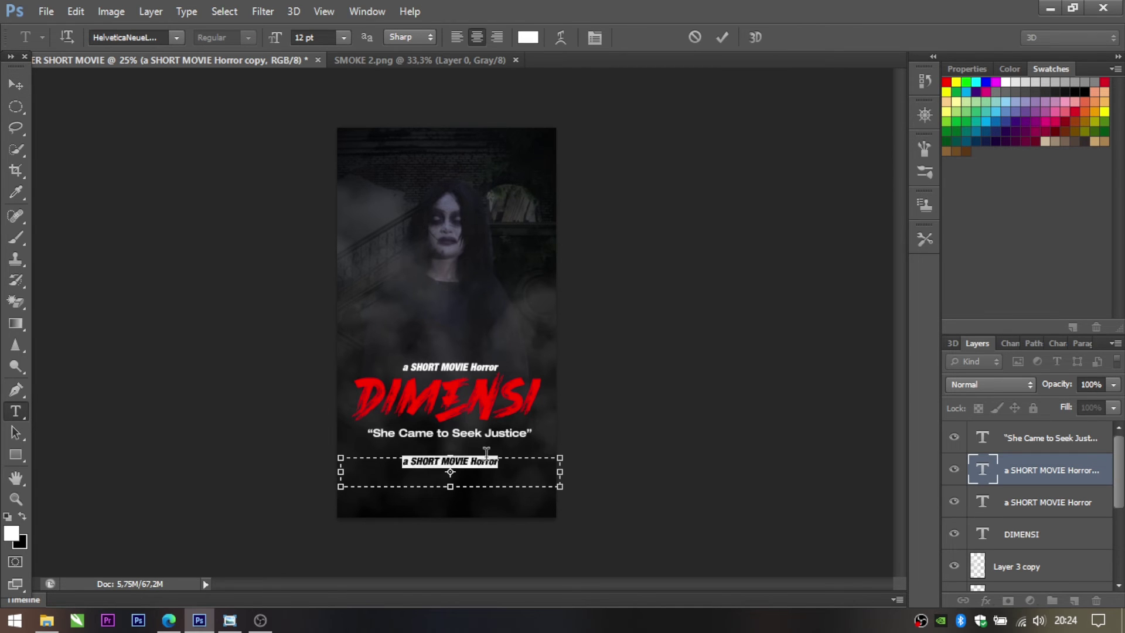
key(BackSpace)
text(On You)
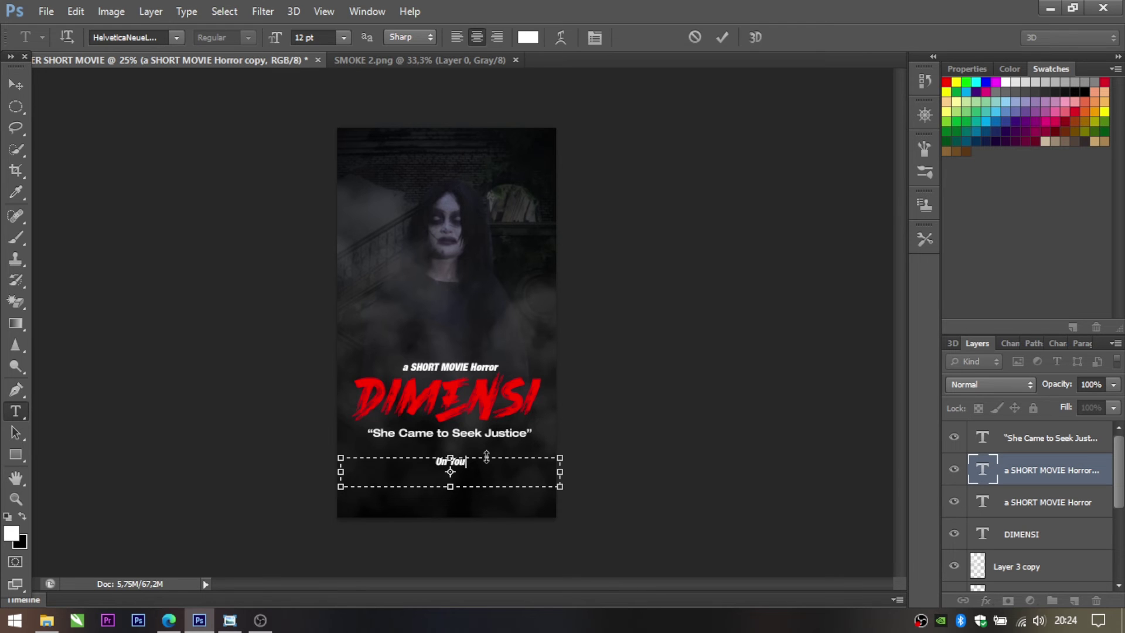
text(t)
text(ube)
text( Ch)
text(annel)
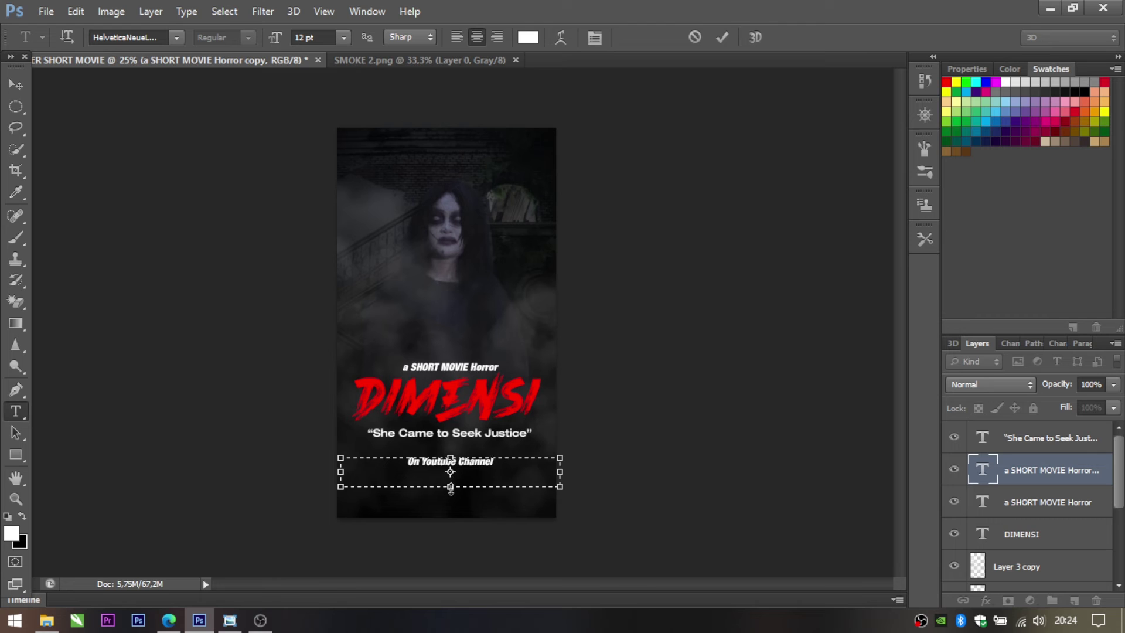
click(15, 85)
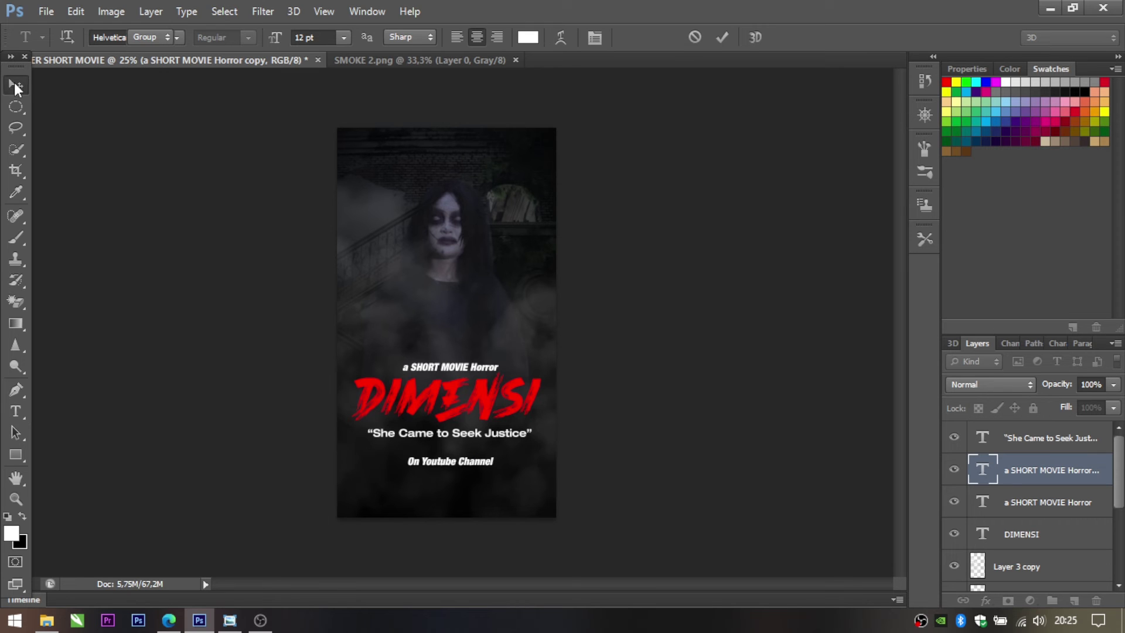
Duplicate the On Youtube Channel line just below and retype it as LANDER CREATIVE HOUSE.
key(ctrl+j)
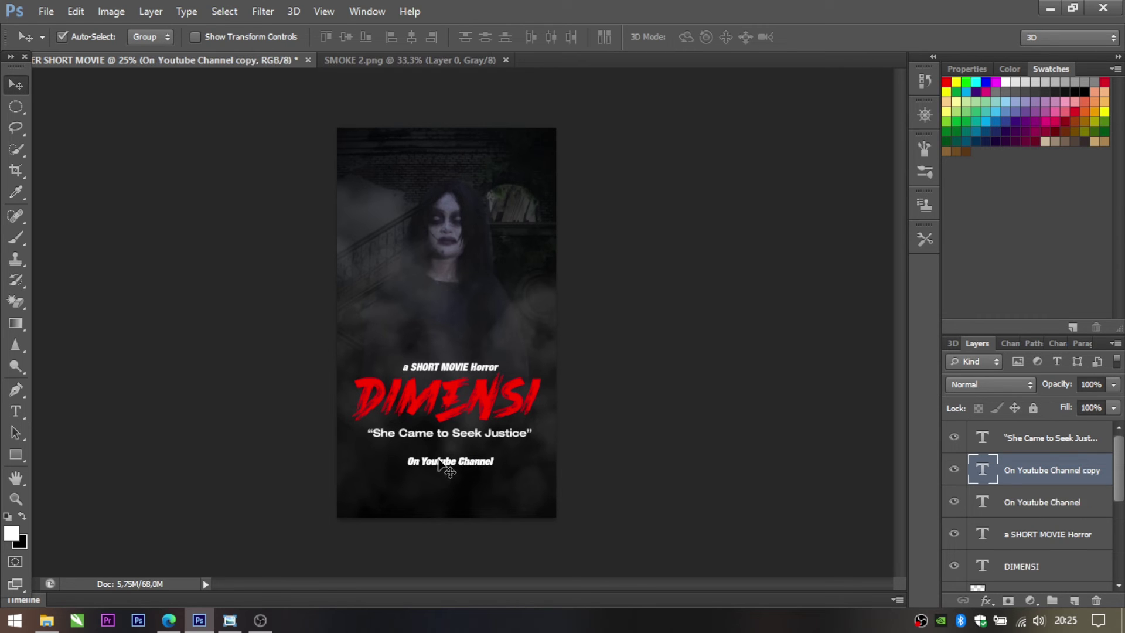
drag(438, 461, 437, 476)
click(16, 411)
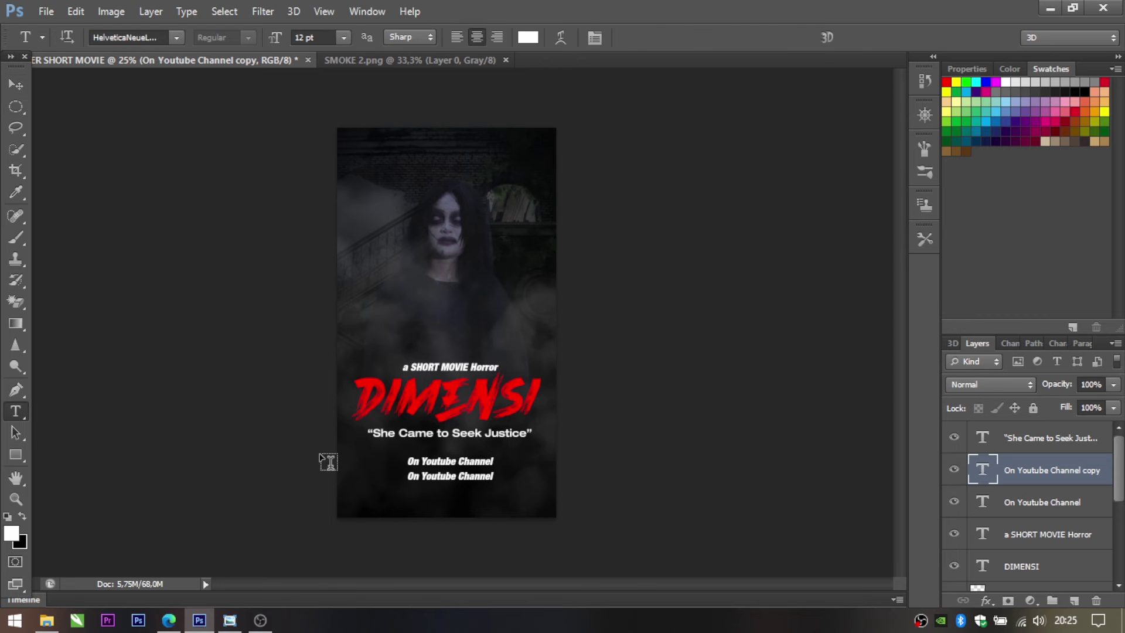
click(426, 477)
key(ctrl+a)
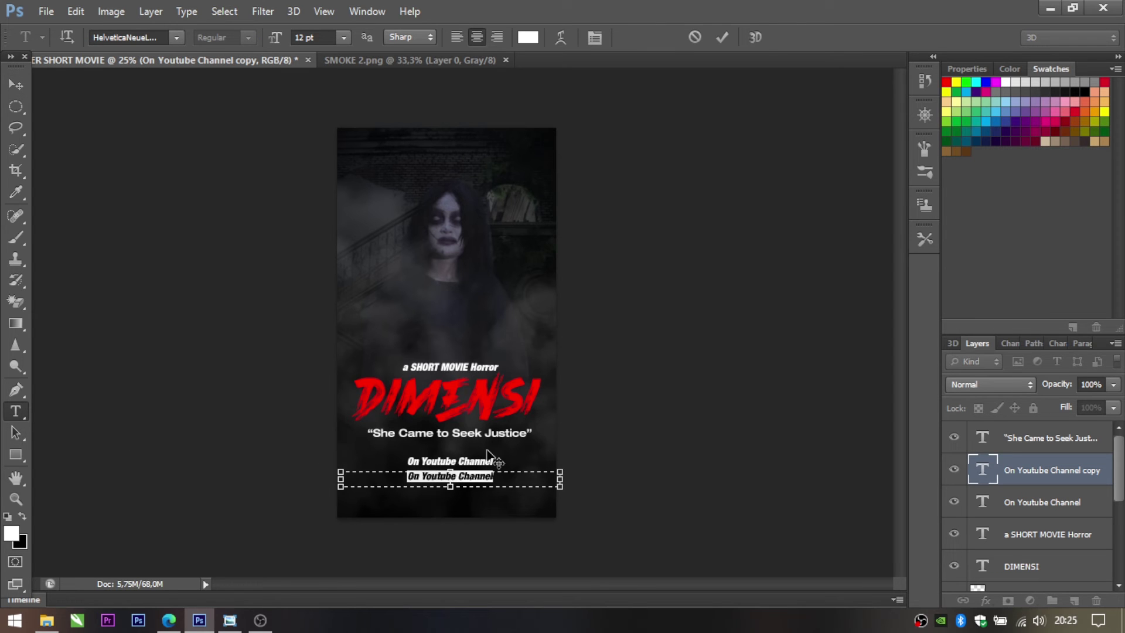
text(LIN)
text(R)
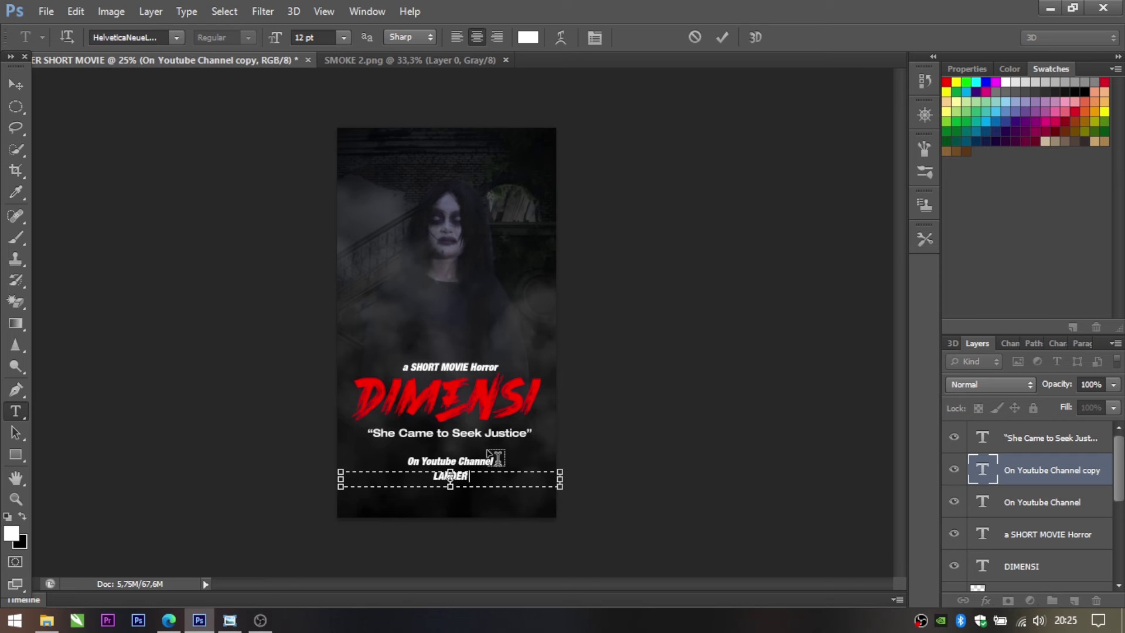
text( CREAT)
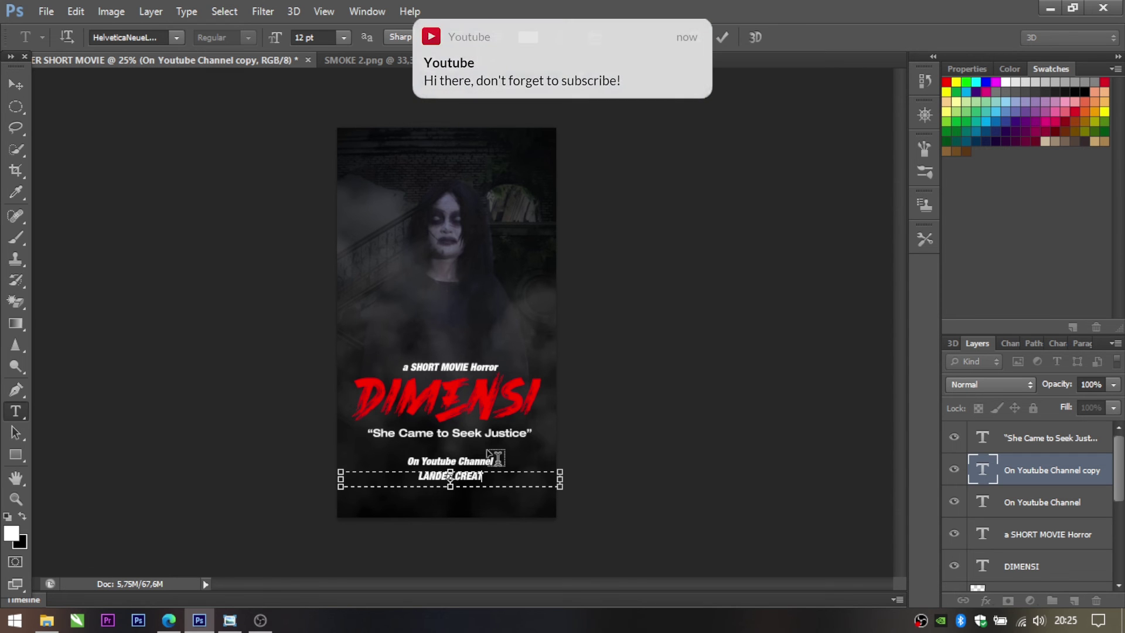
text(IVE HO)
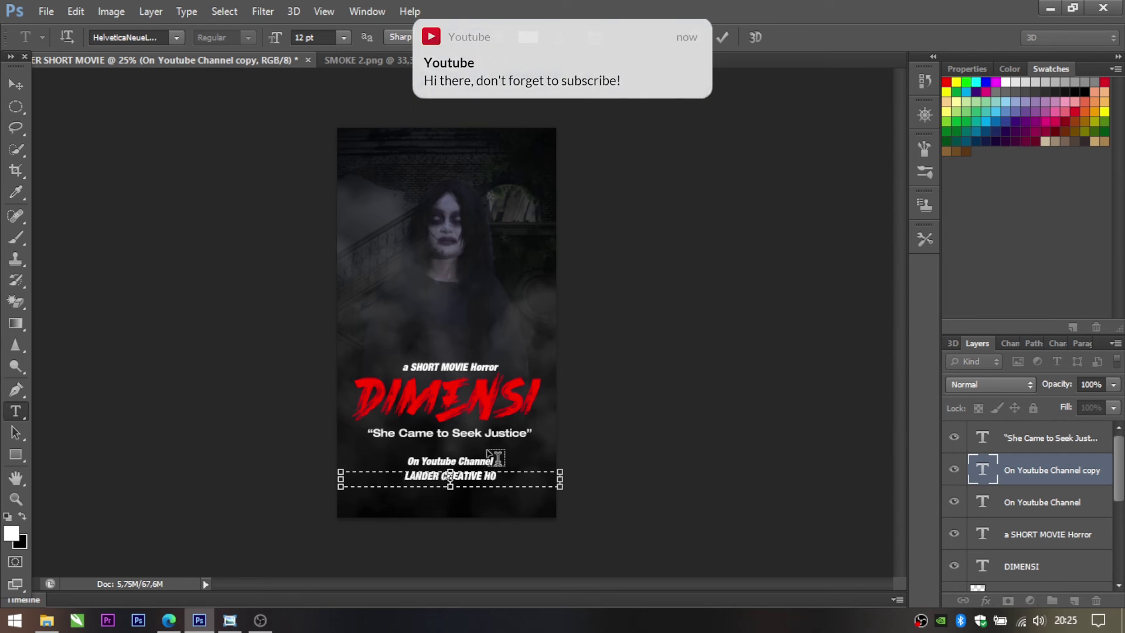
text(USE)
Set the credit line font to Helvetica Neue Medium Extended.
key(ctrl+a)
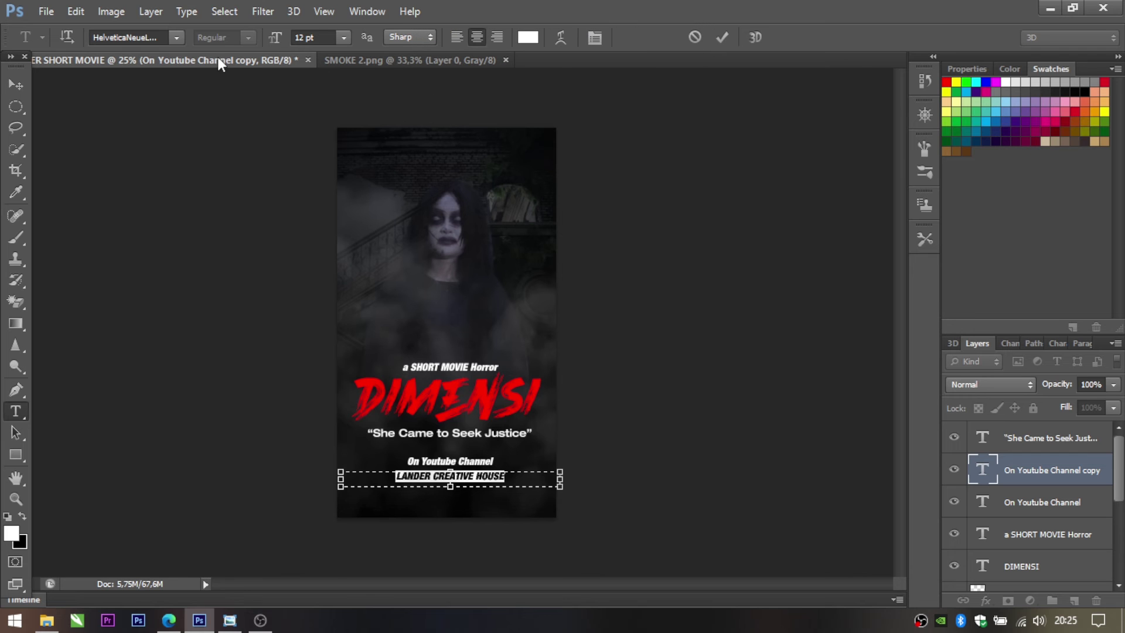
click(179, 37)
scroll(257, 130, up, 3)
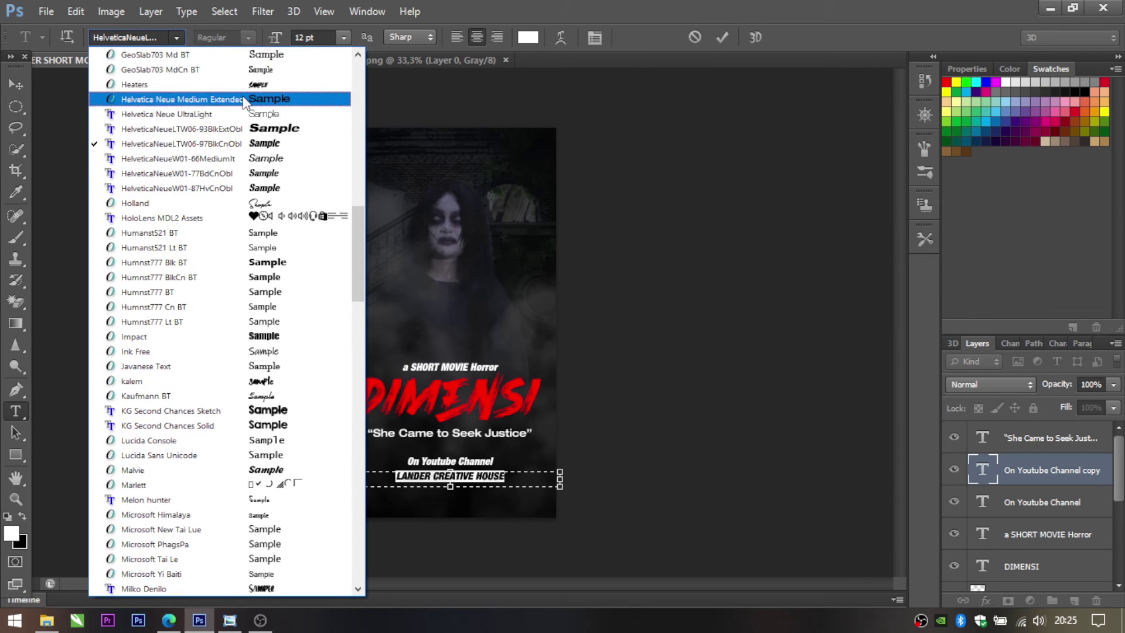
click(269, 101)
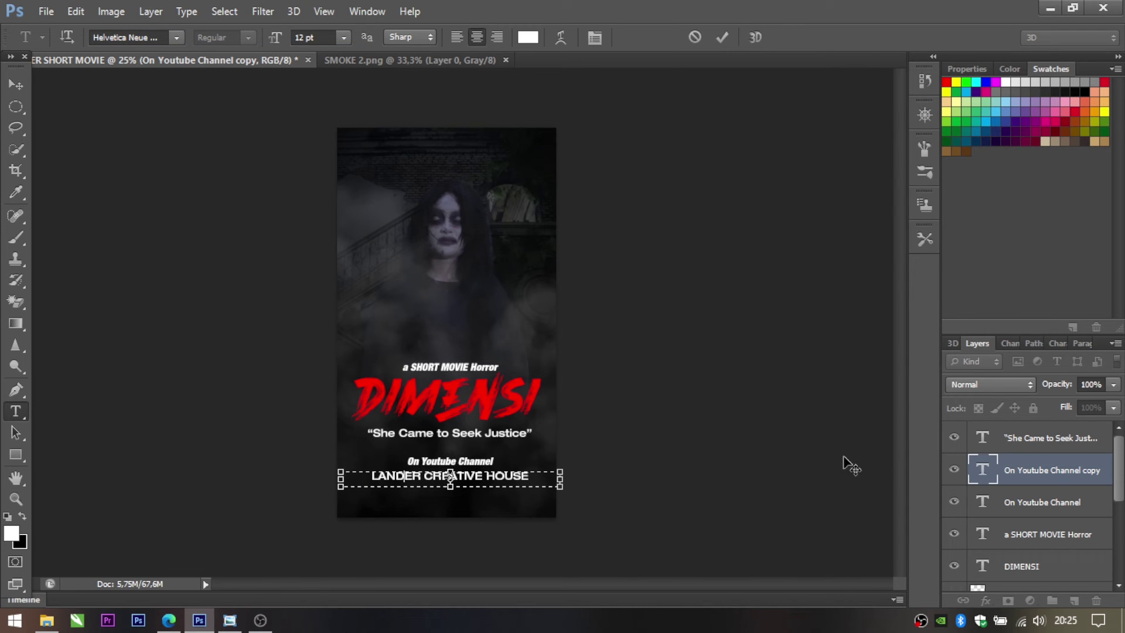
Apply Helvetica Neue Medium Extended to the Justice tagline as well.
click(1059, 445)
triple_click(474, 432)
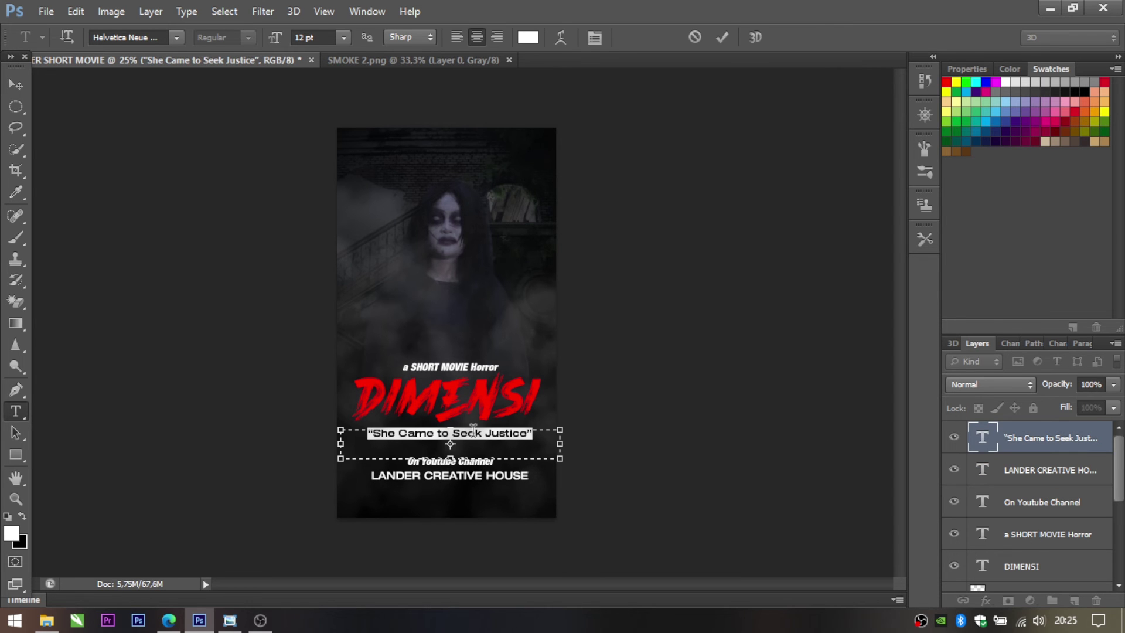
click(177, 37)
scroll(226, 106, up, 3)
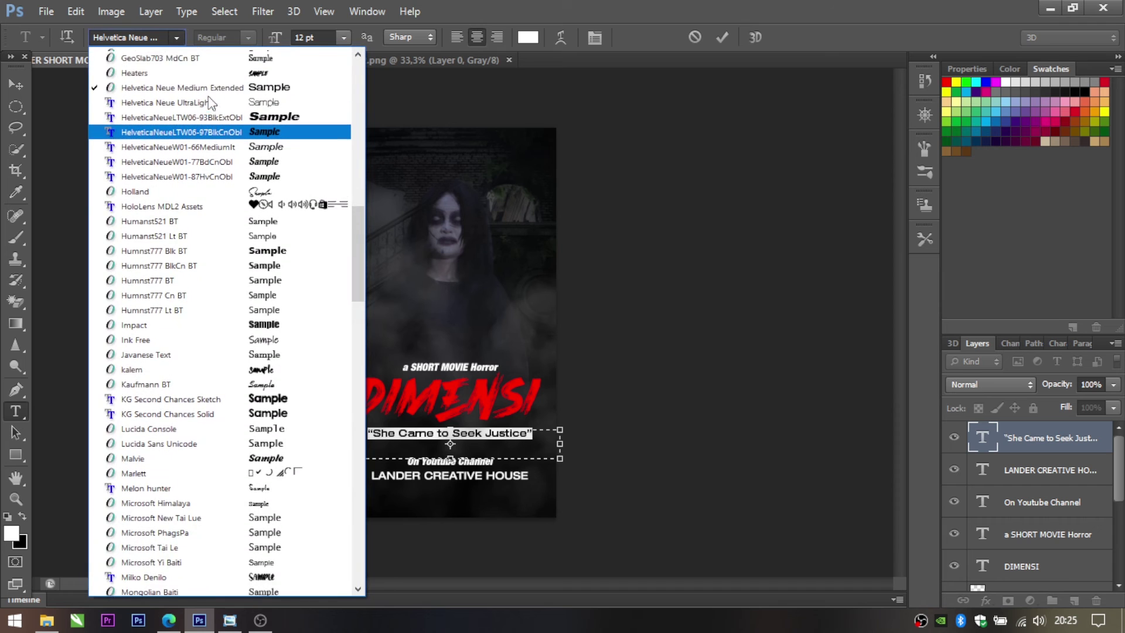
click(225, 101)
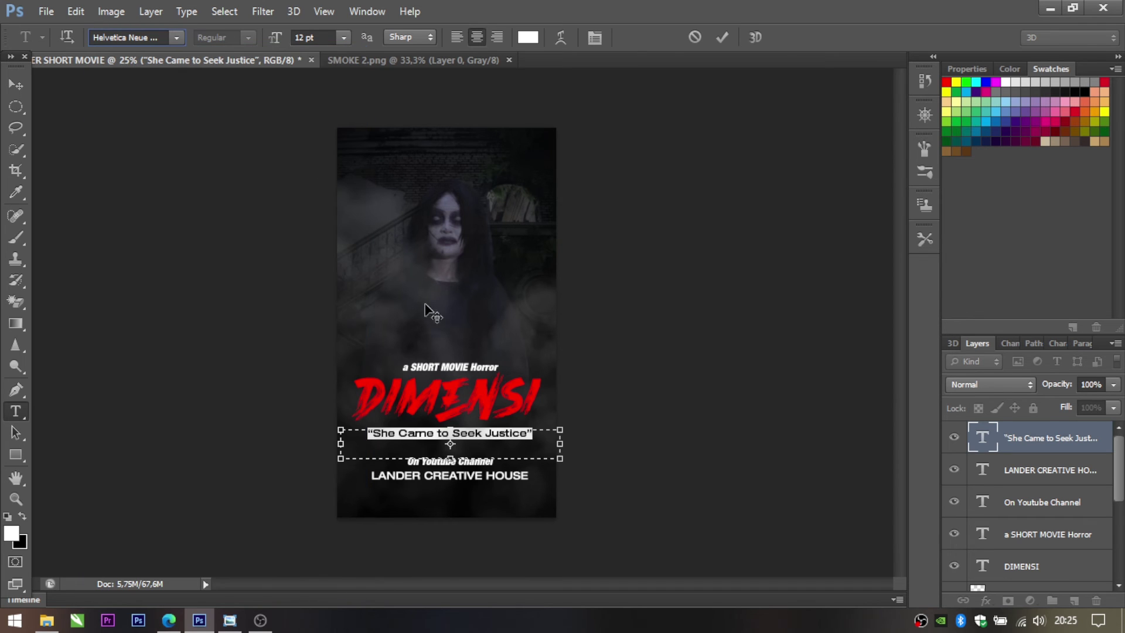
click(1023, 497)
scroll(441, 481, up, 1)
scroll(441, 481, up, 1)
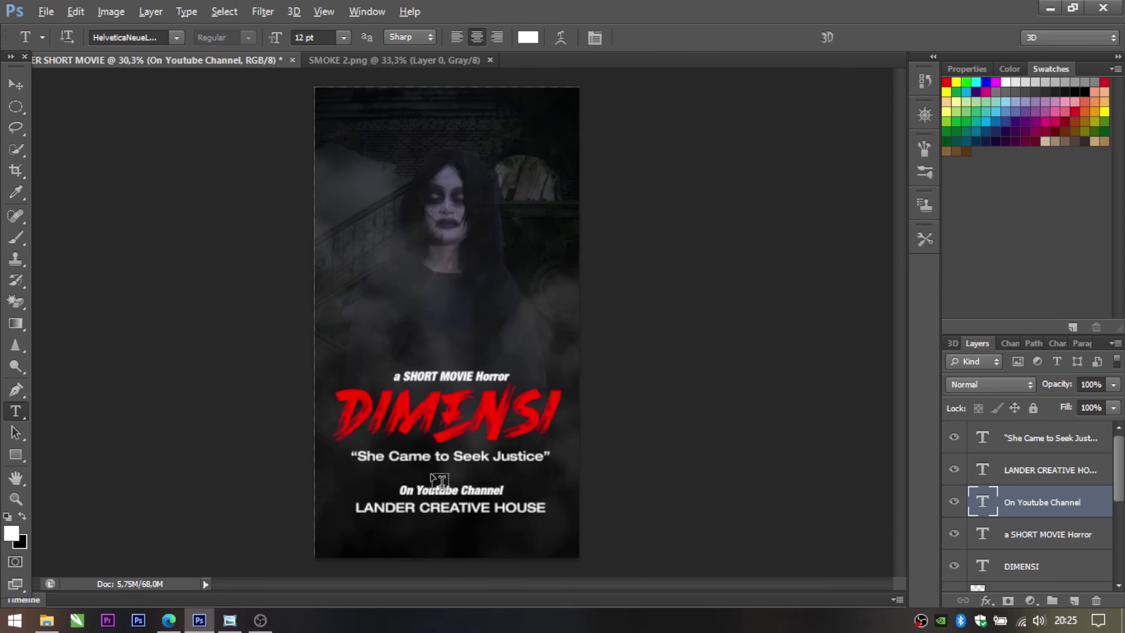
Open the LOGO YOUTUBE.png image file.
click(103, 13)
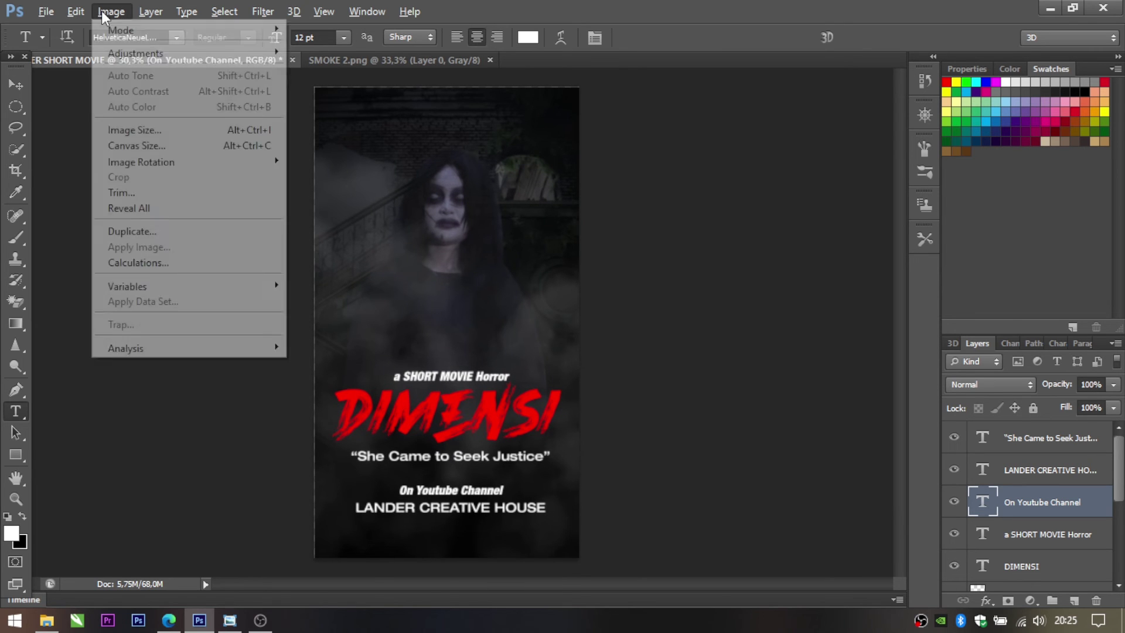
click(56, 43)
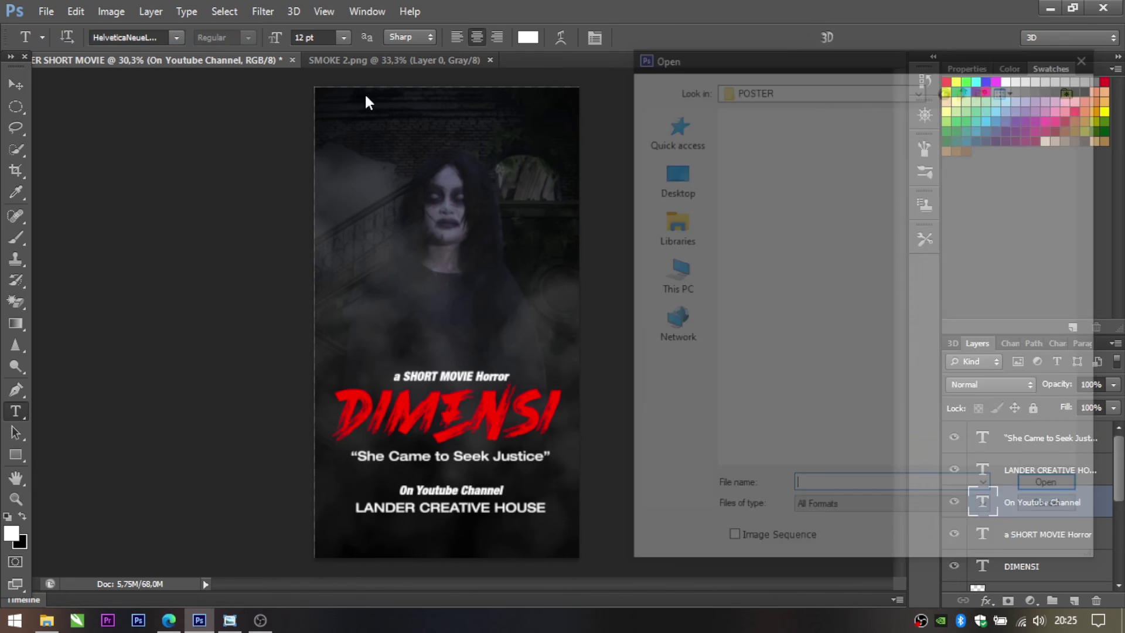
click(744, 275)
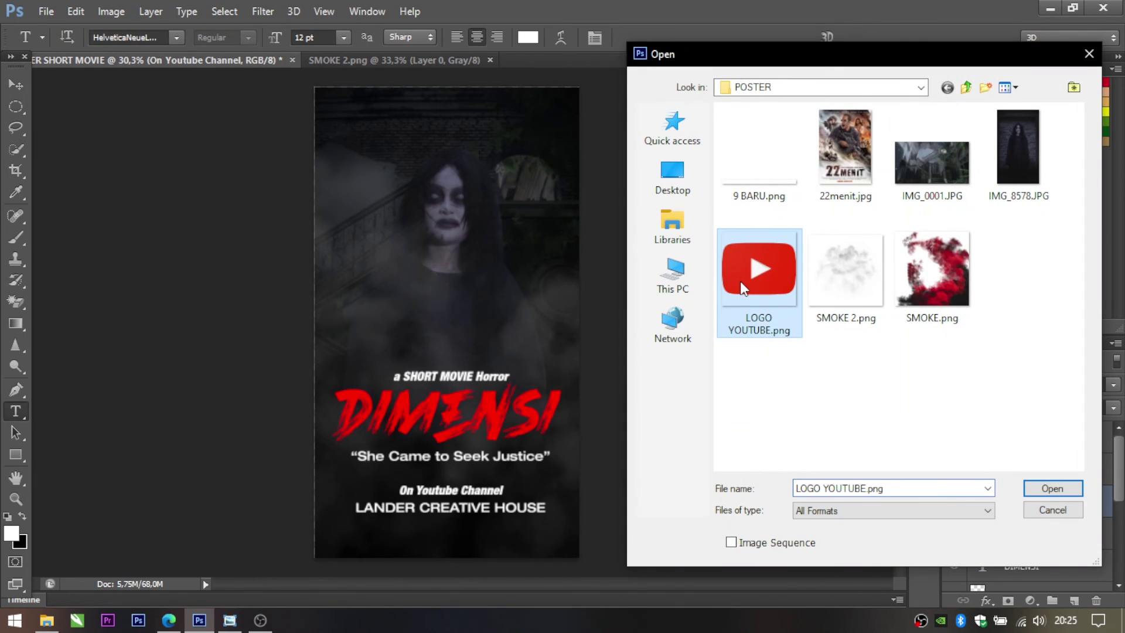
click(1077, 487)
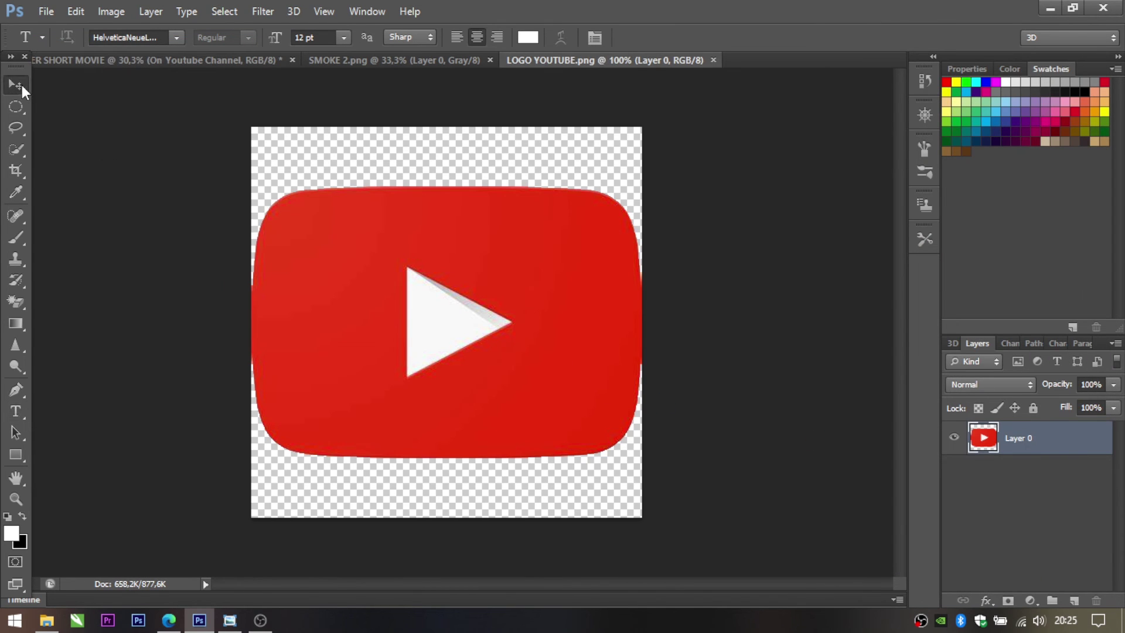
Move the logo into the poster, shrink it to about a third, and place it left of On Youtube Channel.
click(16, 85)
mouse_move(342, 251)
mouse_down()
mouse_move(150, 64)
mouse_move(396, 410)
mouse_up()
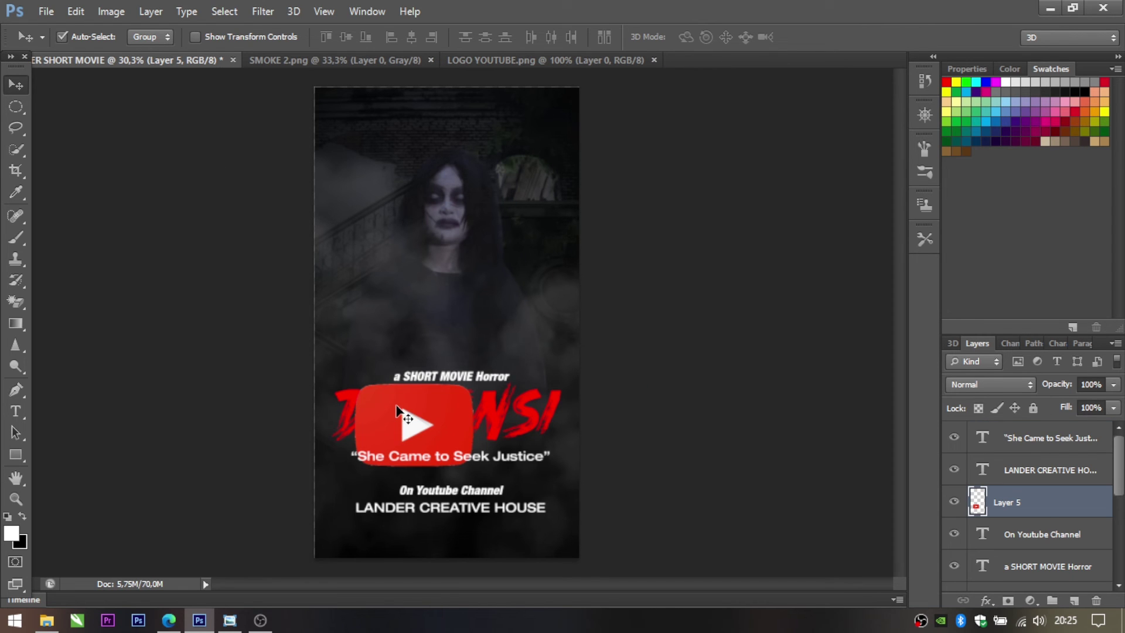
key(ctrl+t)
drag(469, 382, 392, 449)
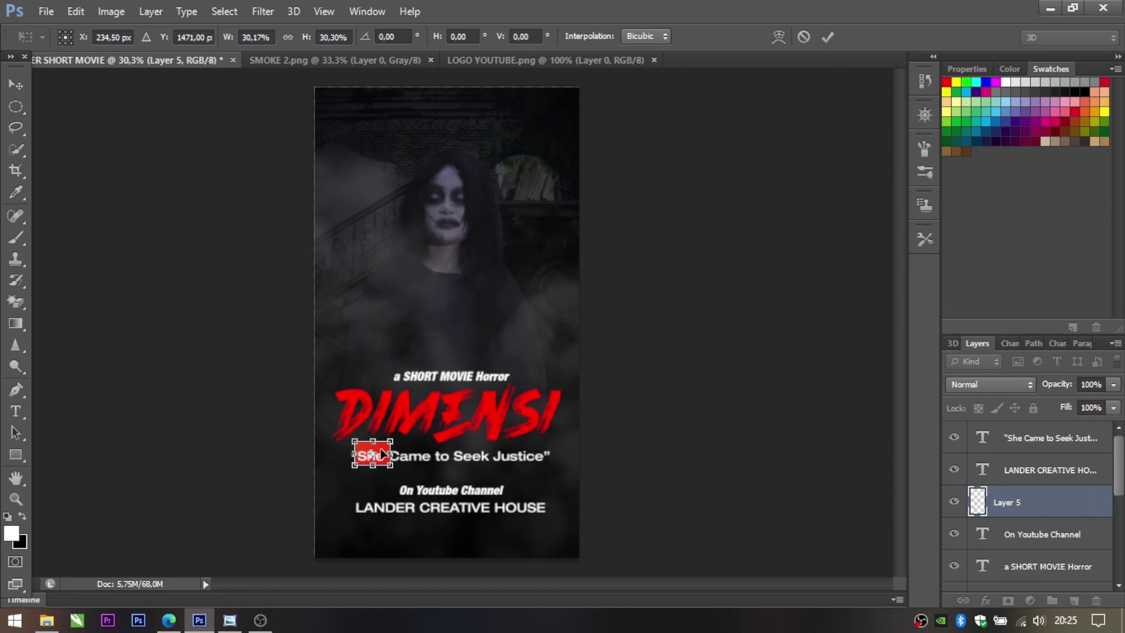
drag(381, 454, 394, 499)
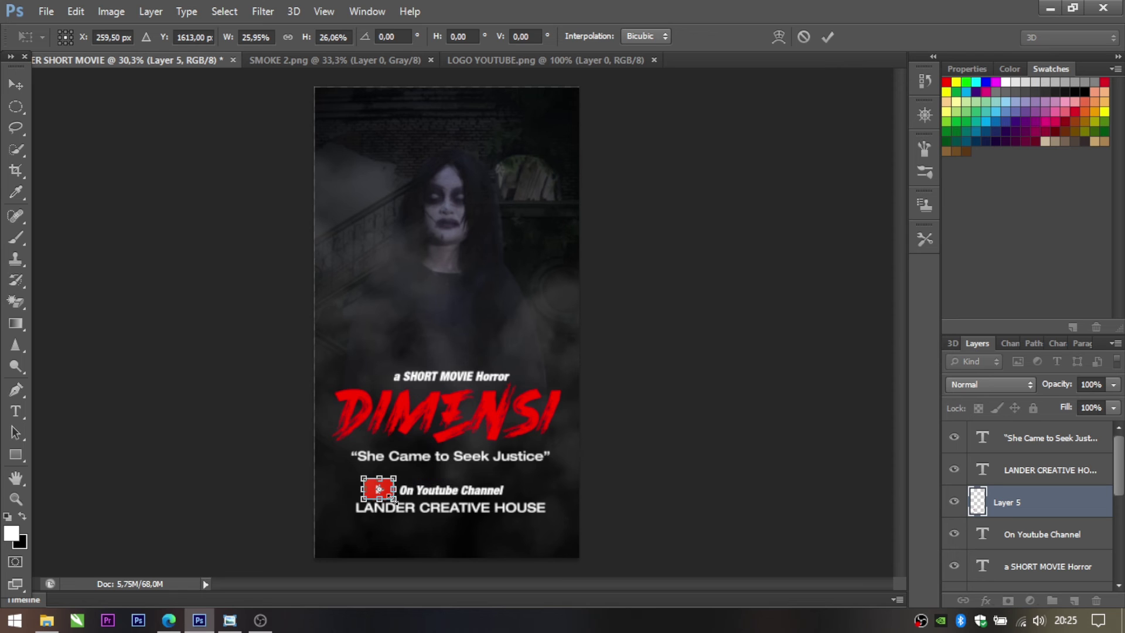
key(Return)
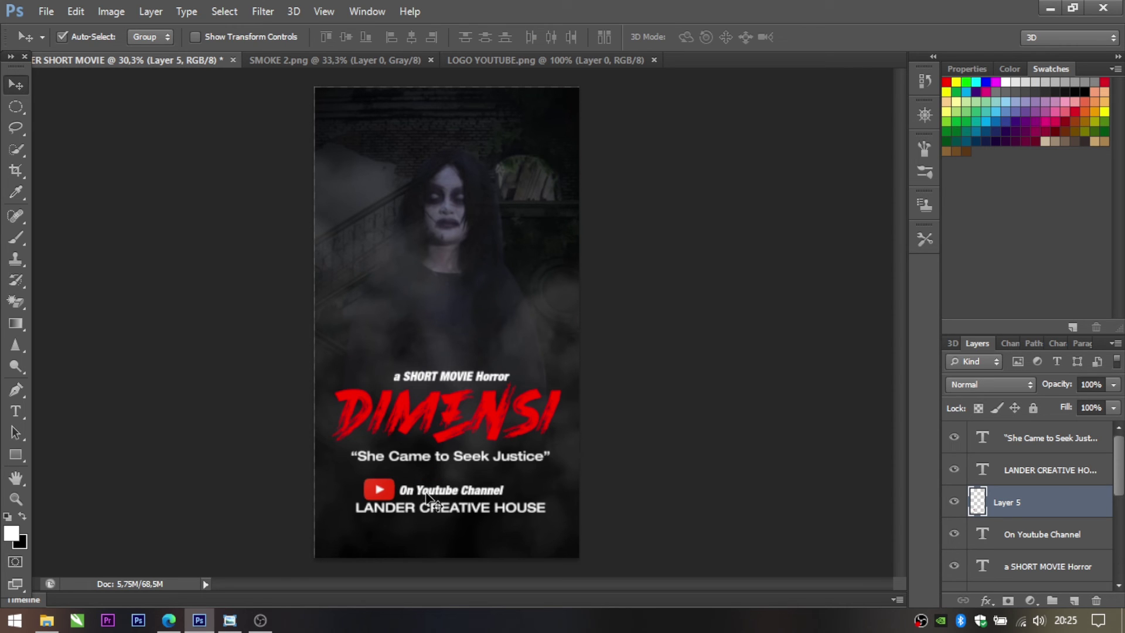
Nudge the LANDER CREATIVE HOUSE line slightly downward.
click(1068, 474)
key(shift+Down)
click(1049, 532)
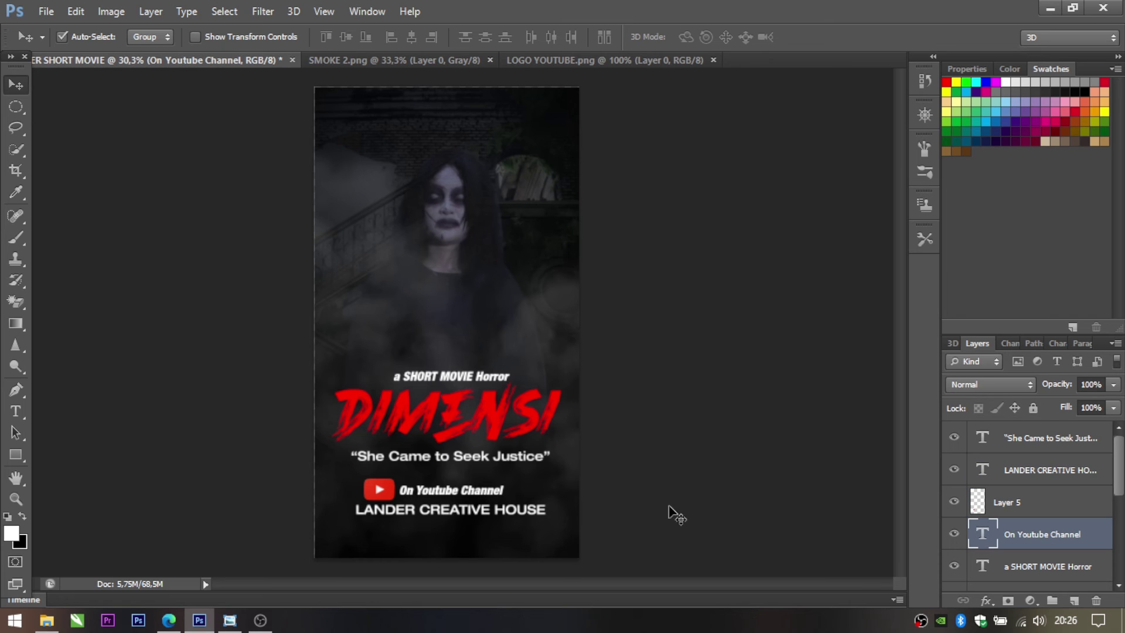
click(15, 411)
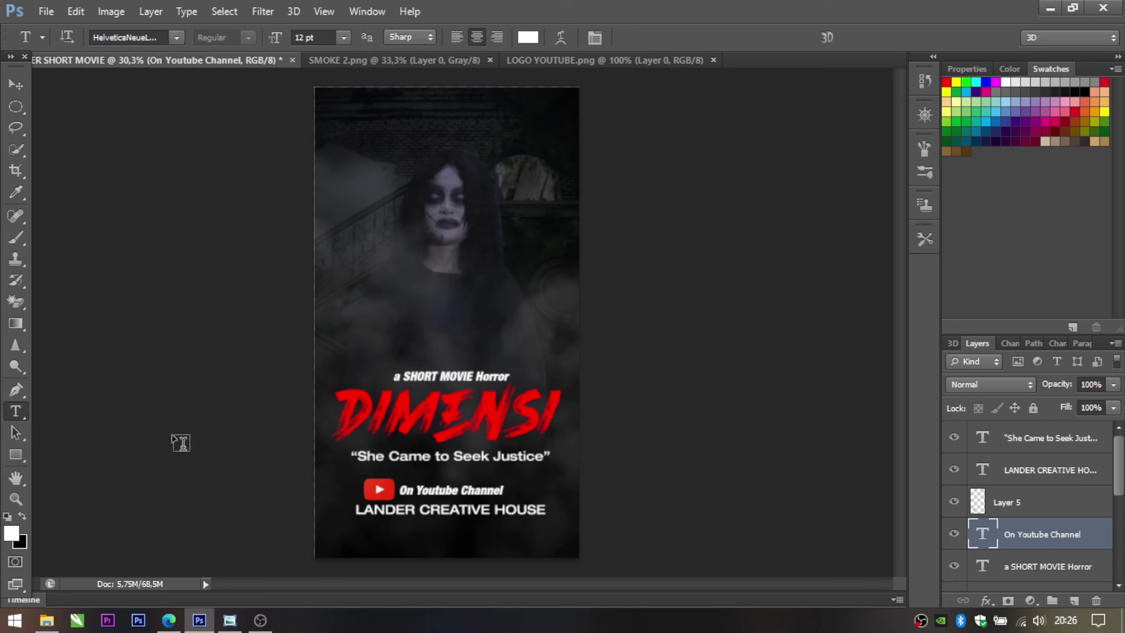
click(498, 498)
key(Escape)
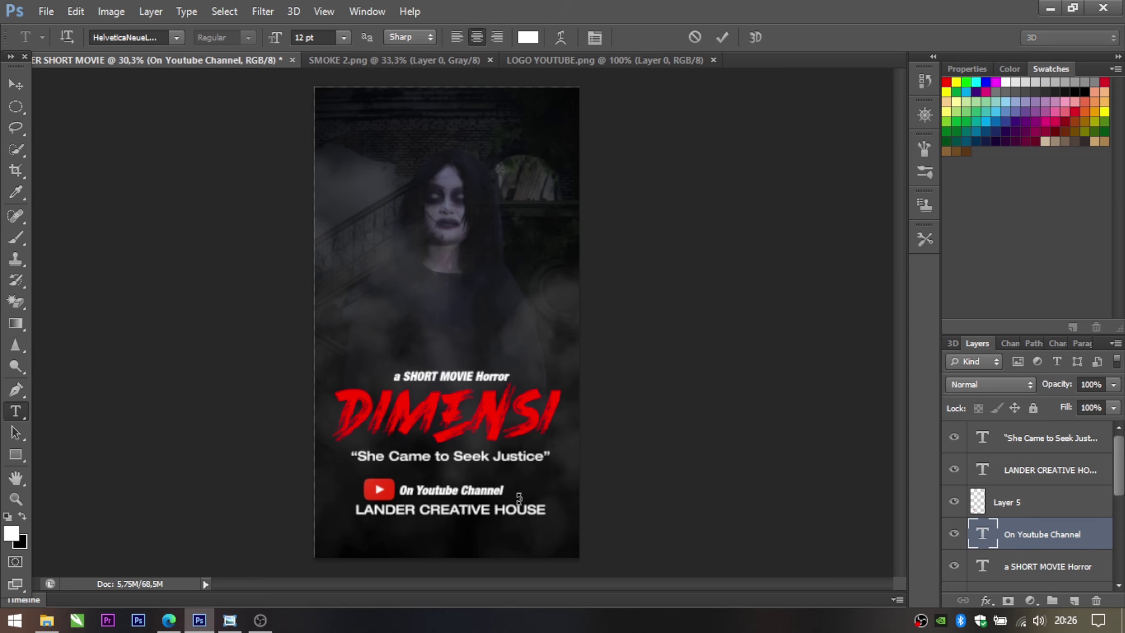
Set the On Youtube Channel text to 14 pt and narrow its box so it shifts right.
click(493, 487)
key(ctrl+a)
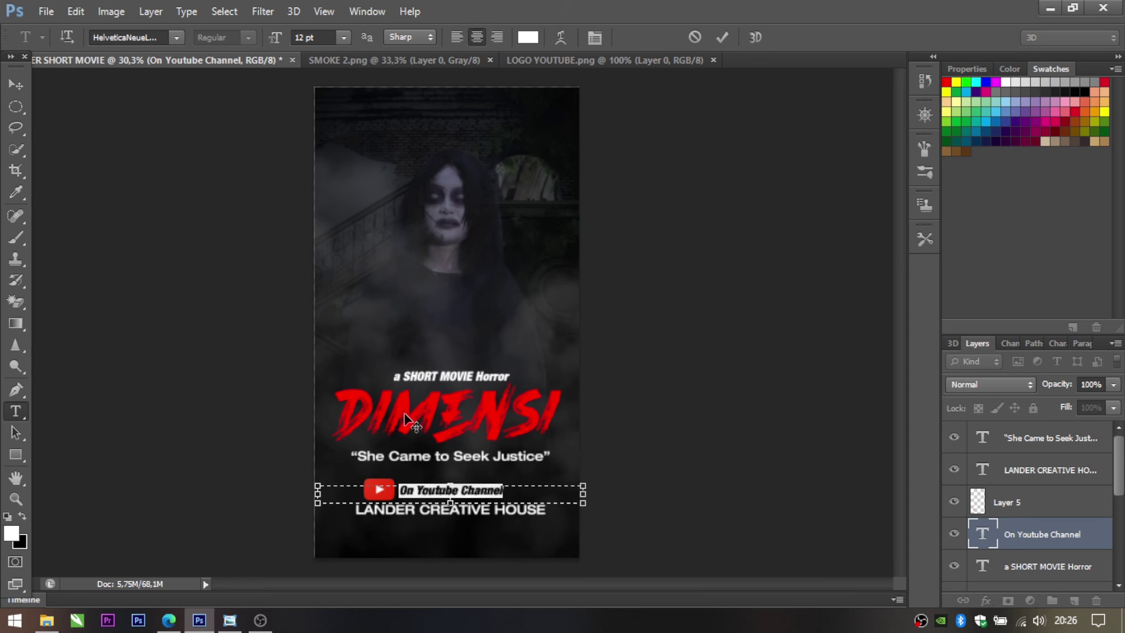
click(335, 35)
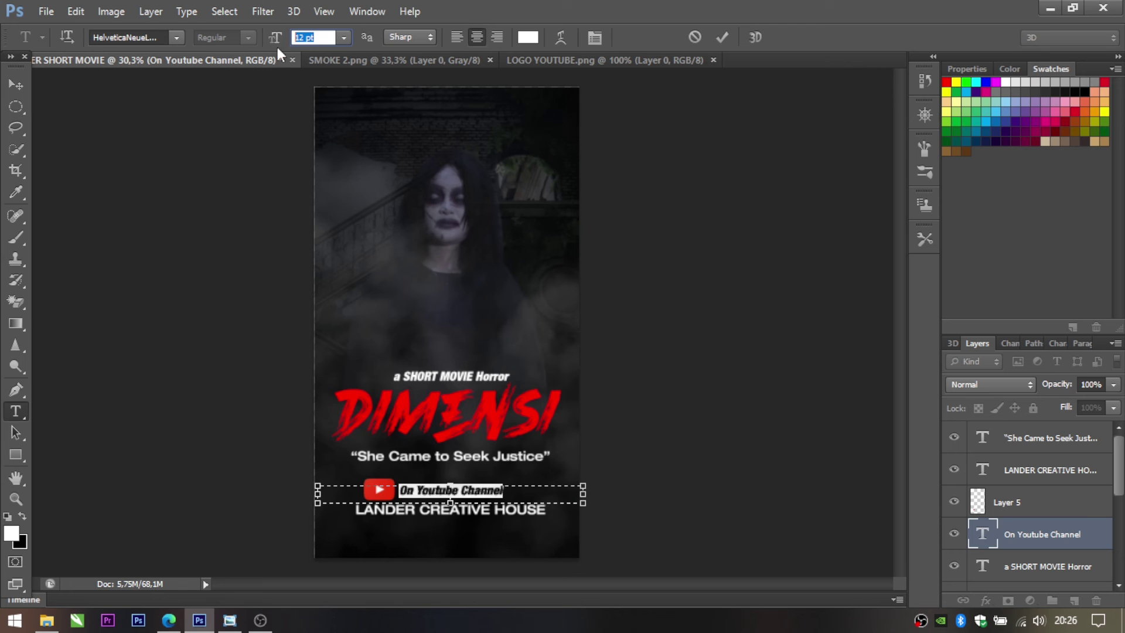
text(14)
key(Return)
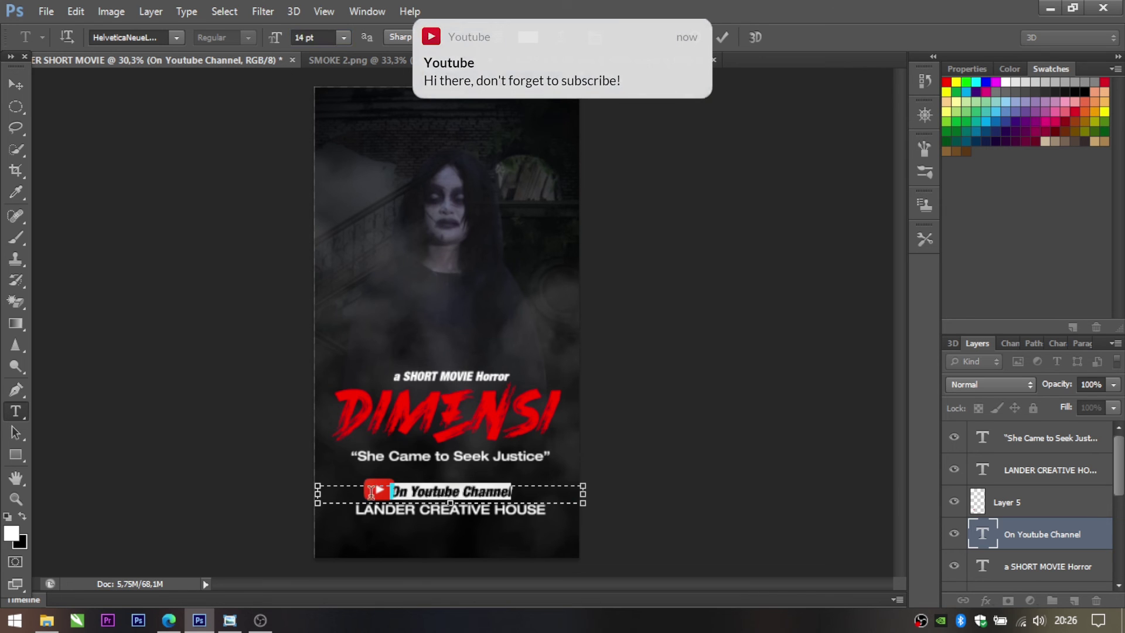
drag(318, 492, 357, 492)
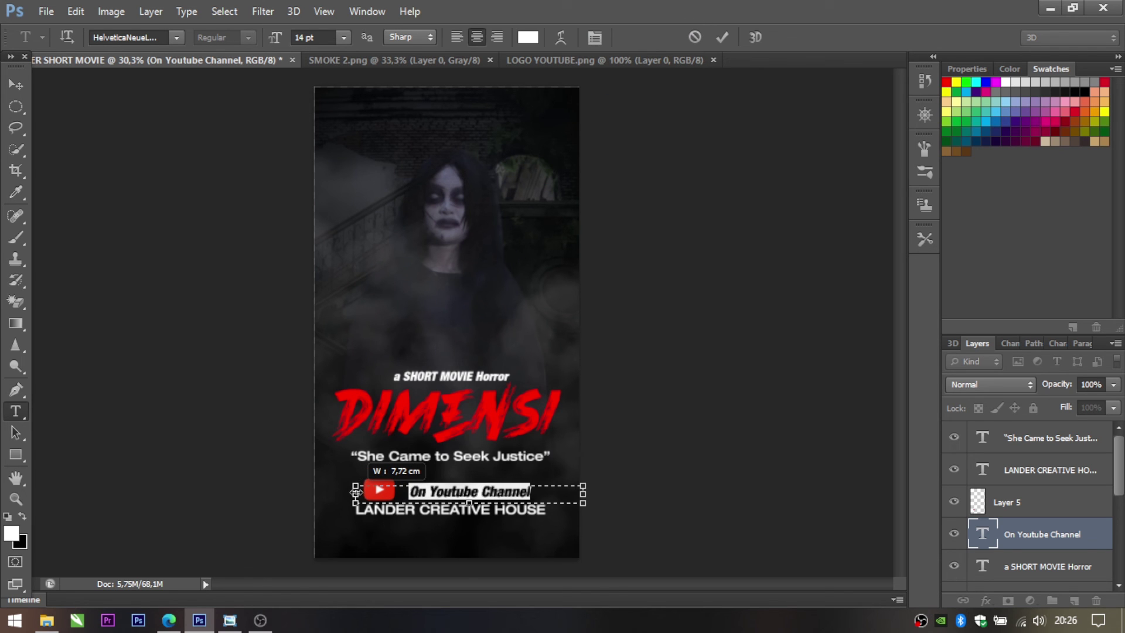
click(15, 85)
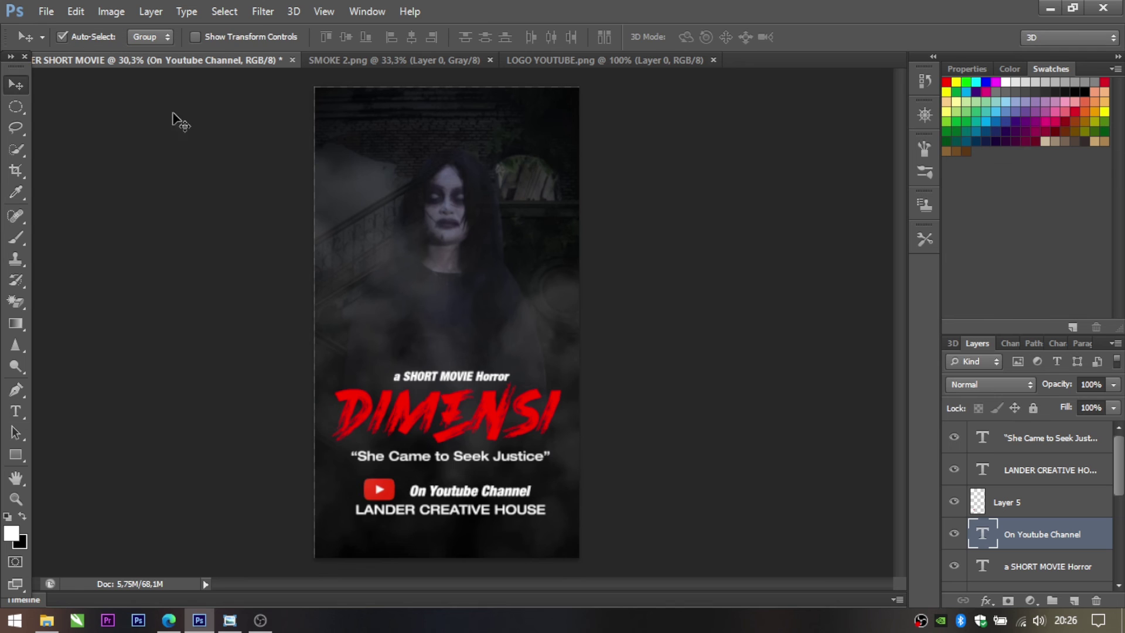
click(1003, 503)
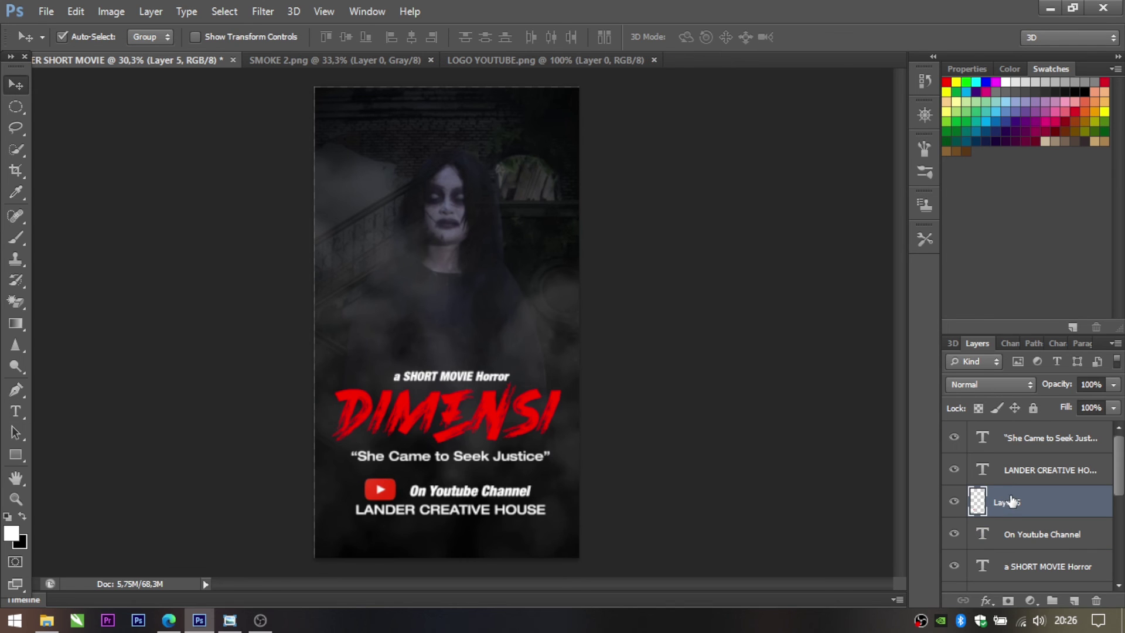
Nudge the YouTube logo right and adjust its size again.
key(shift+Right)
key(shift+Right)
key(shift+Right)
key(shift+Right)
key(shift+Right)
key(shift+Right)
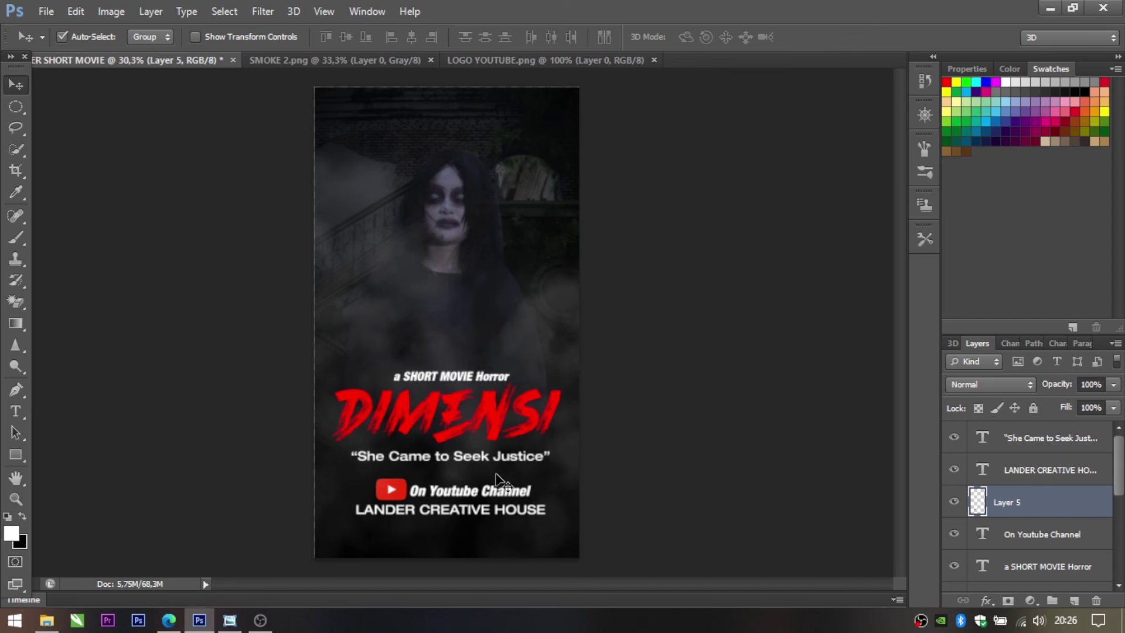
key(ctrl+t)
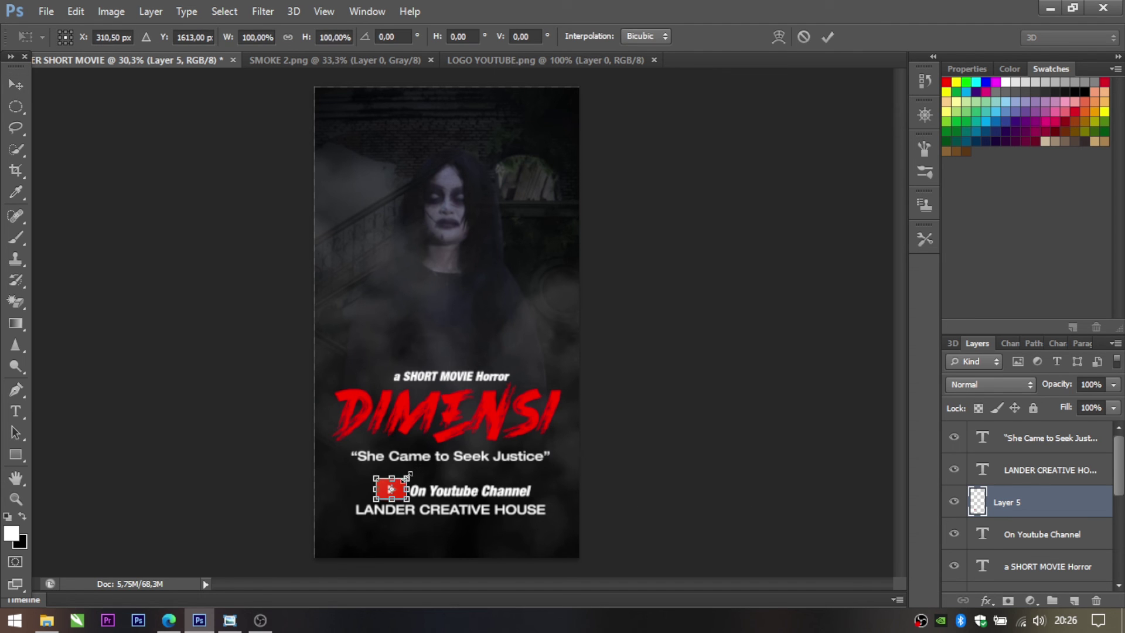
click(409, 475)
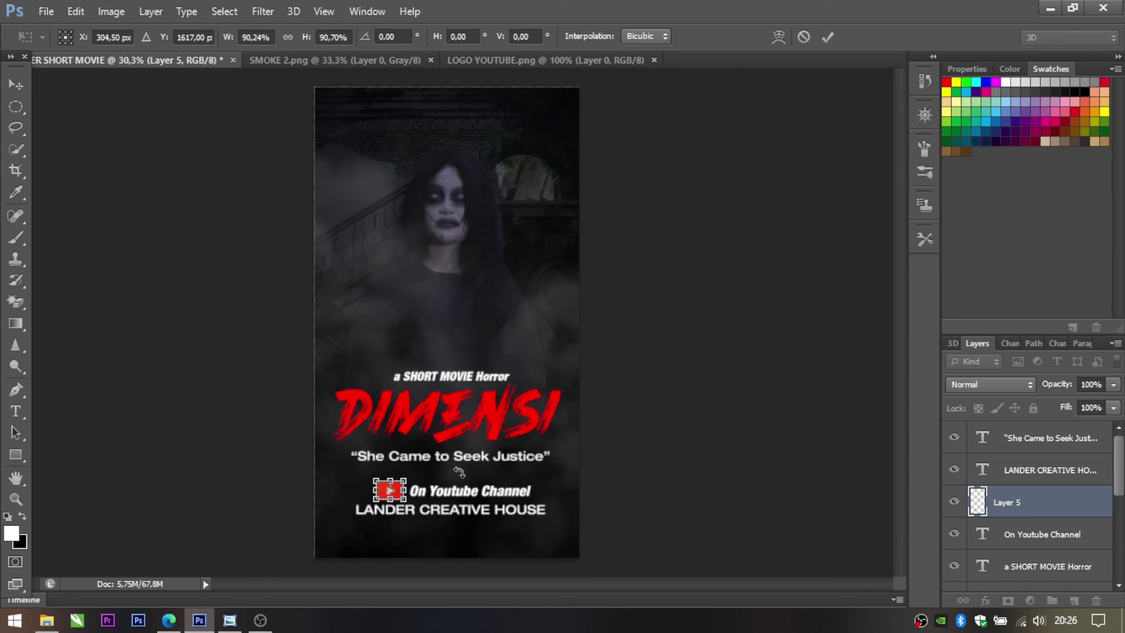
key(Return)
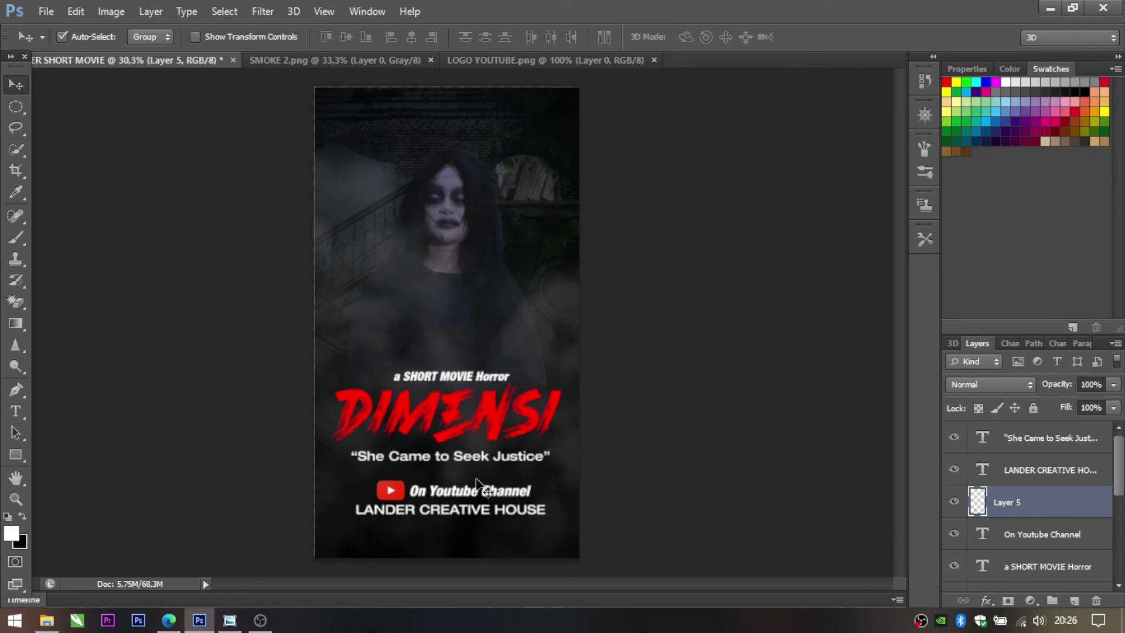
Select the logo and both credit lines together and nudge them down, then slightly back up.
ctrl+click(1042, 472)
ctrl+click(1008, 535)
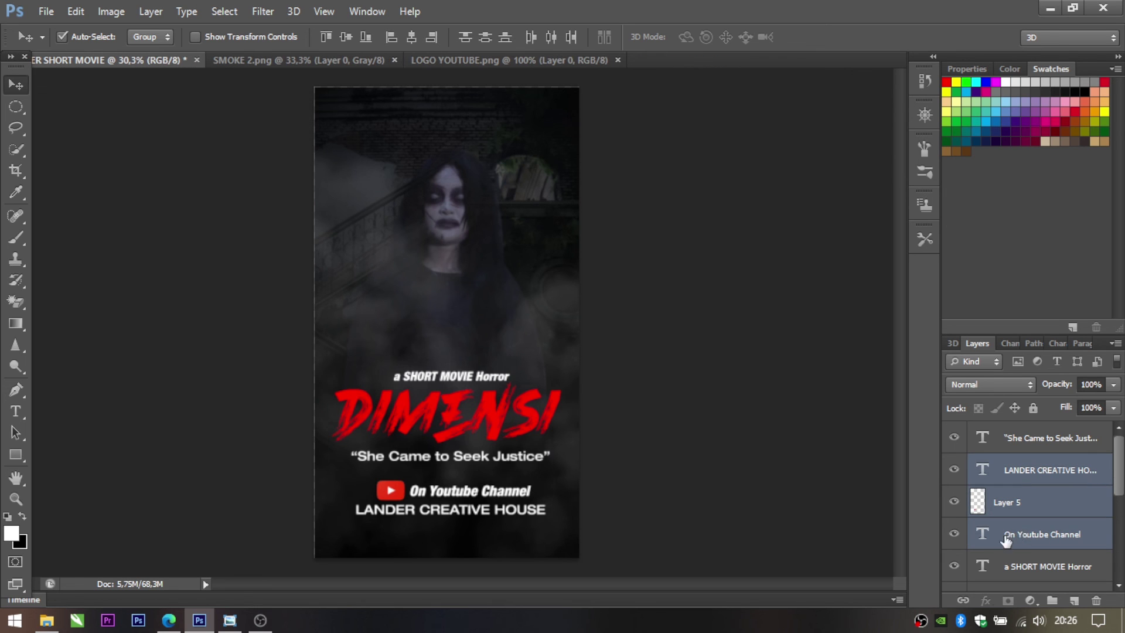
key(Down)
key(Down)
key(Down)
key(Down)
key(Down)
key(Down)
key(Down)
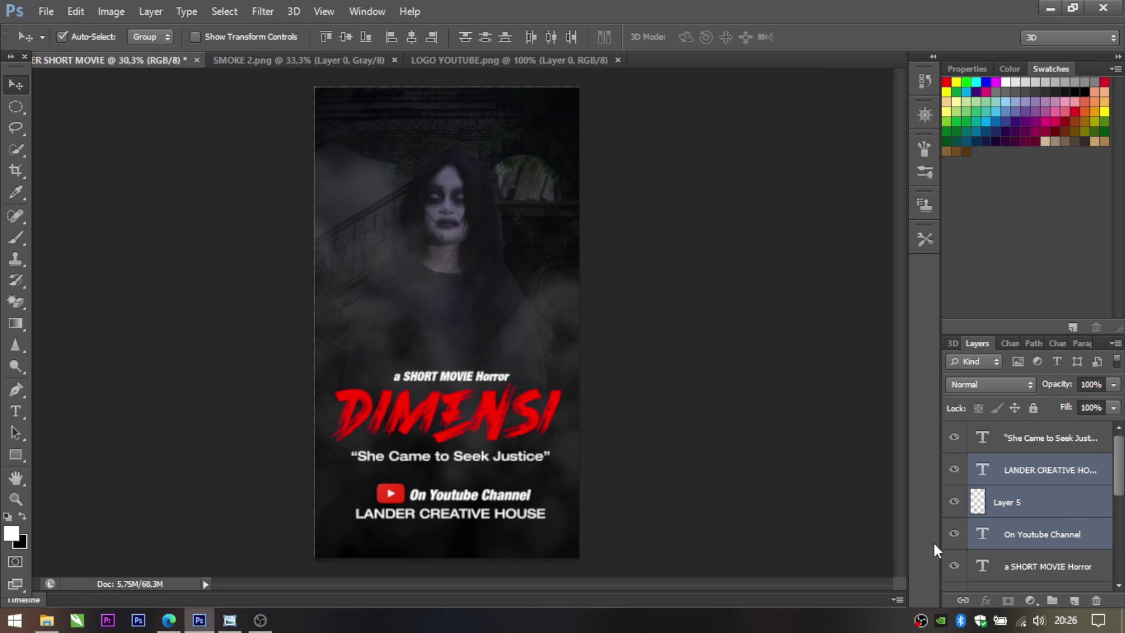
alt+scroll(586, 422, down, 1)
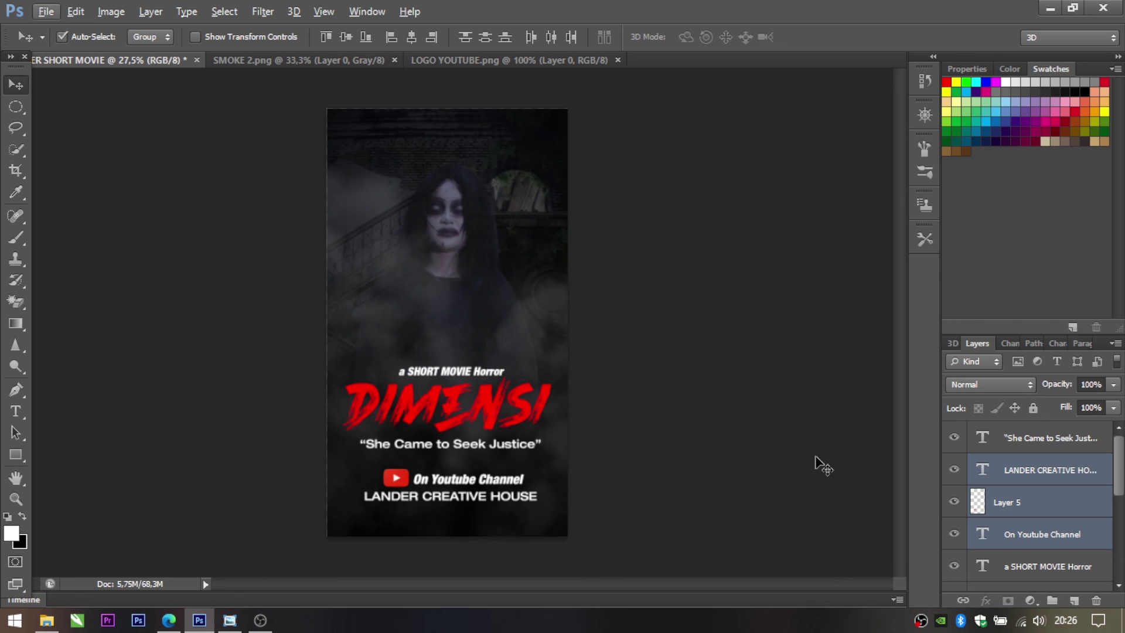
key(Up)
key(Up)
key(Up)
key(Up)
key(Up)
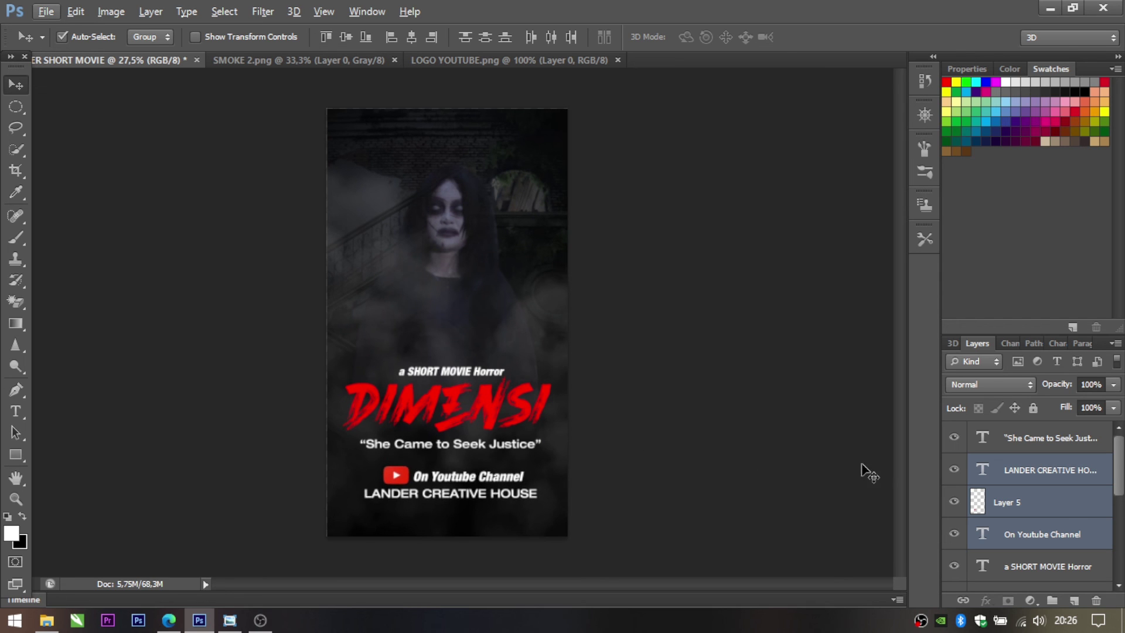
click(1039, 443)
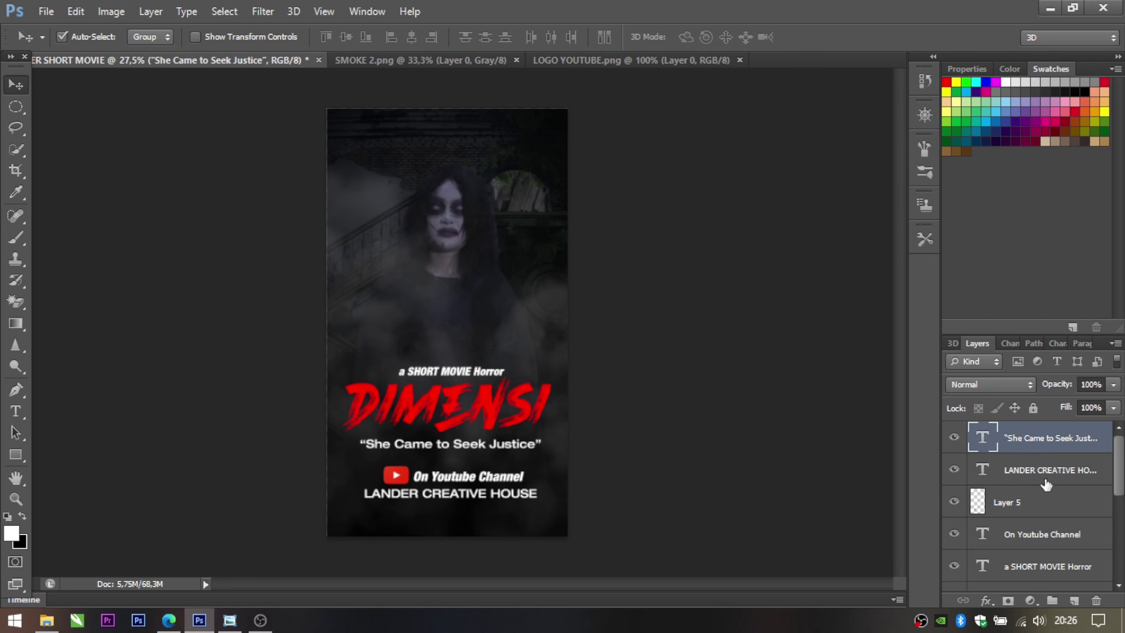
Add a new layer and draw a 9 pt text box across the poster's top edge.
click(1075, 600)
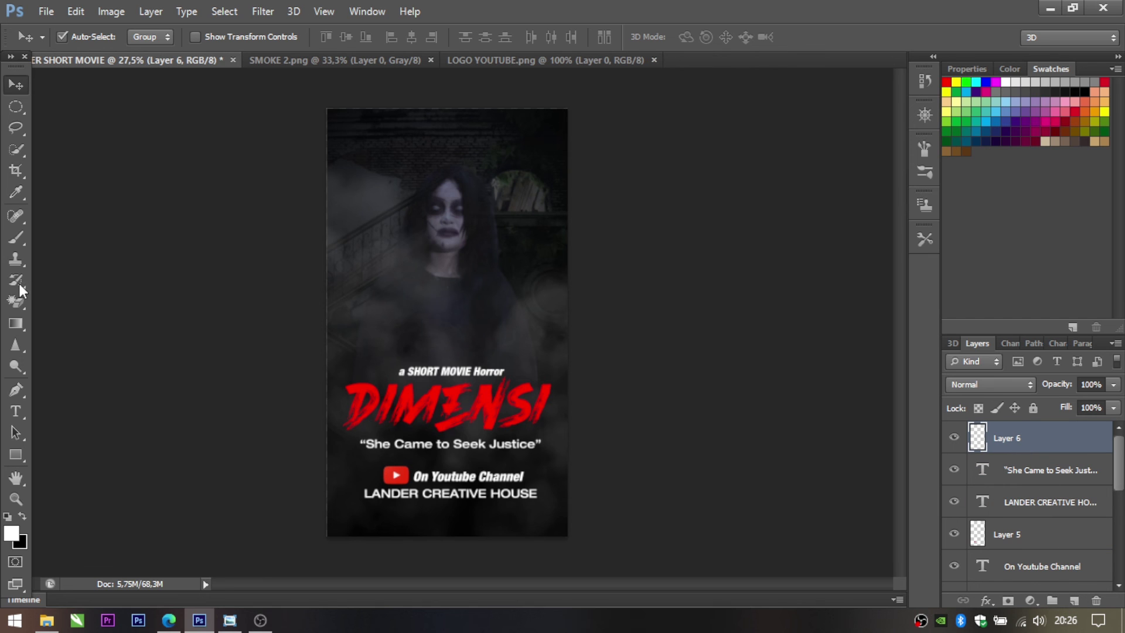
click(27, 411)
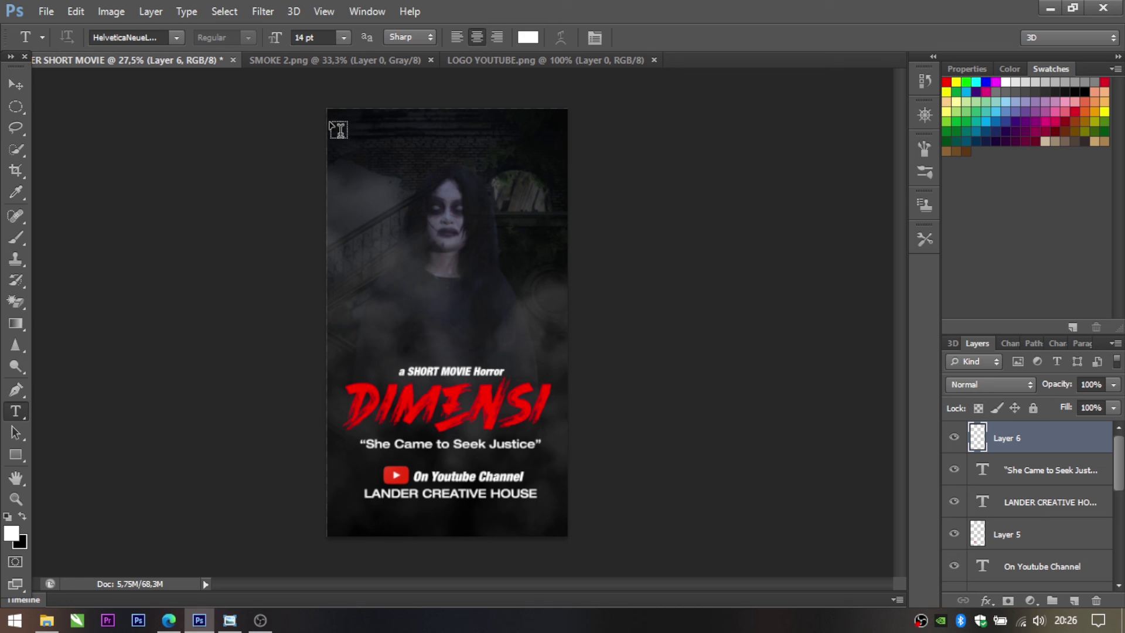
drag(327, 118, 568, 163)
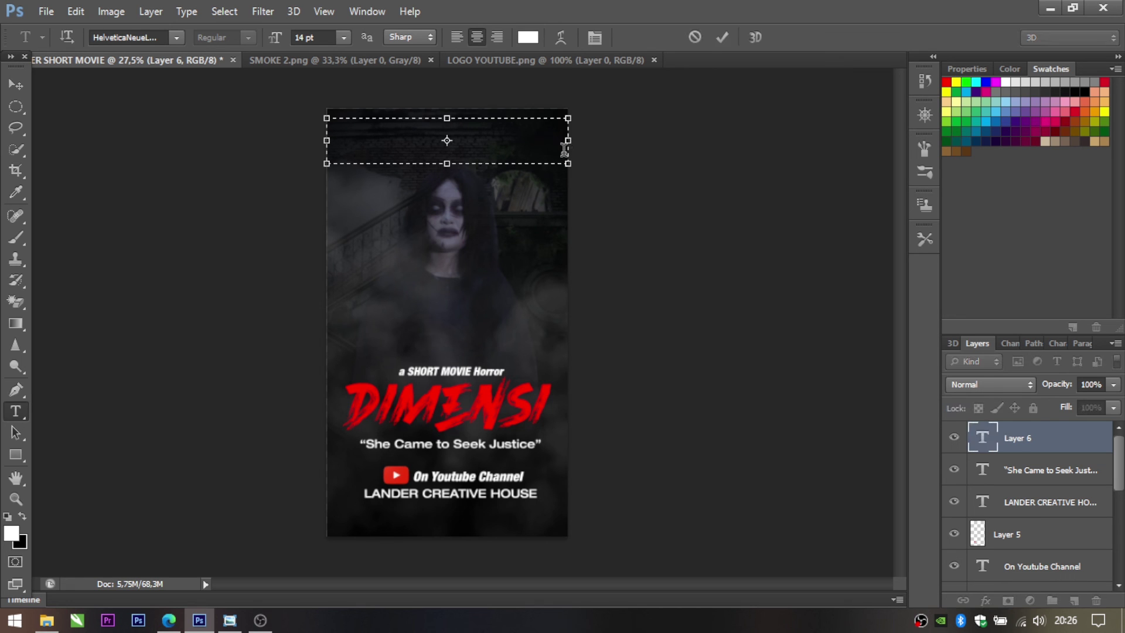
click(344, 36)
click(337, 101)
Paste in the line of cast names, shrink it to 7 pt, and commit it.
text(ZIK)
text(Y)
key(ctrl+a)
key(ctrl+v)
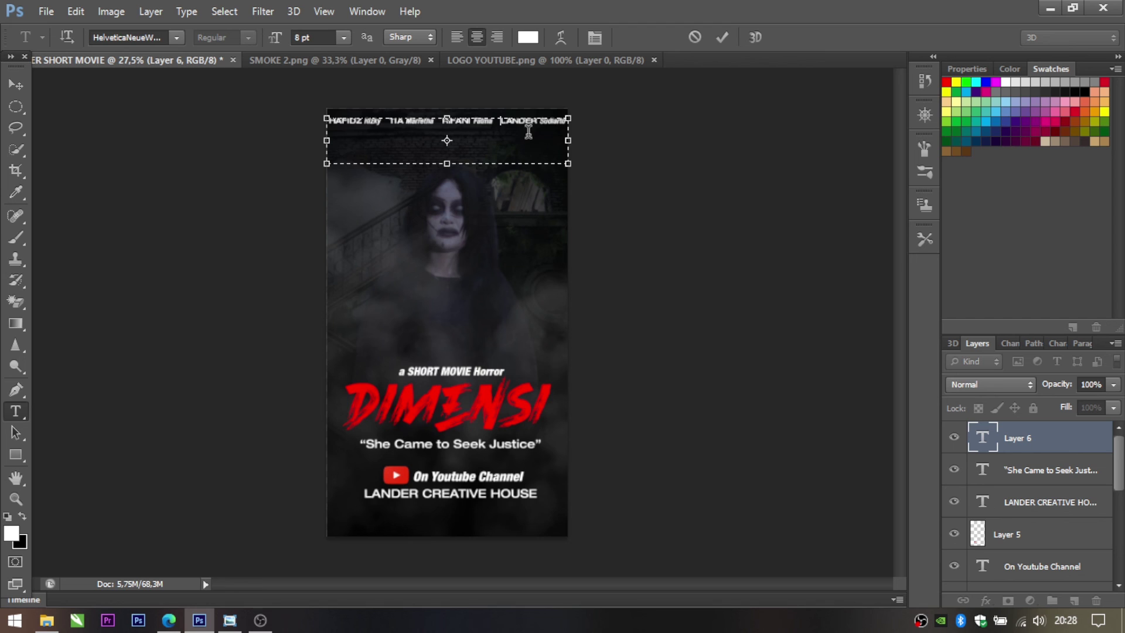
key(ctrl+a)
double_click(312, 37)
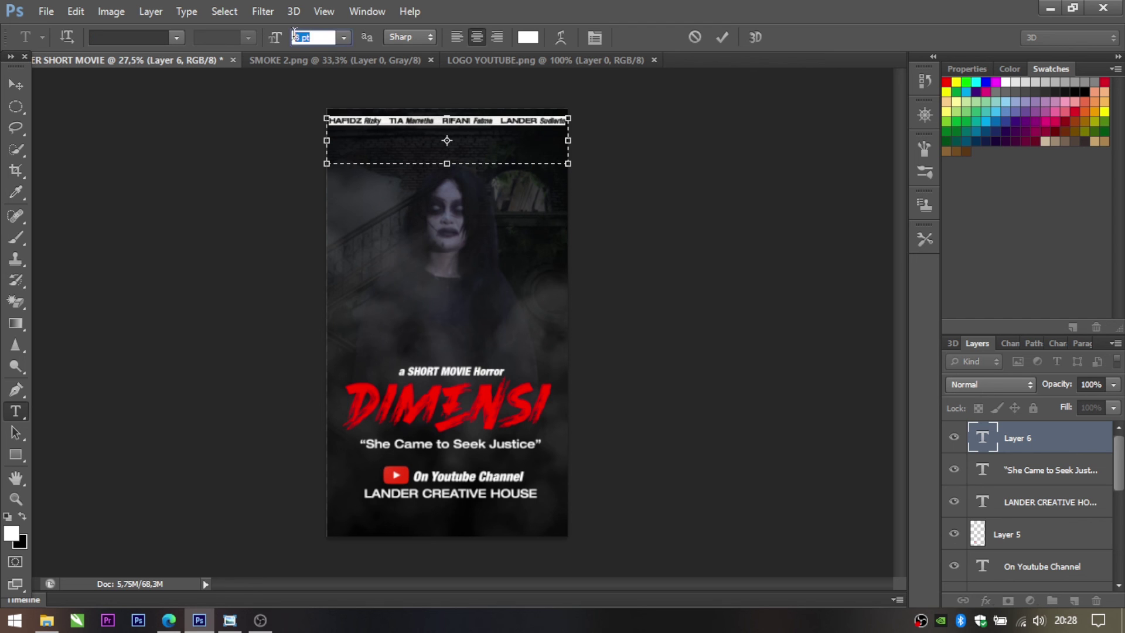
text(7)
key(Return)
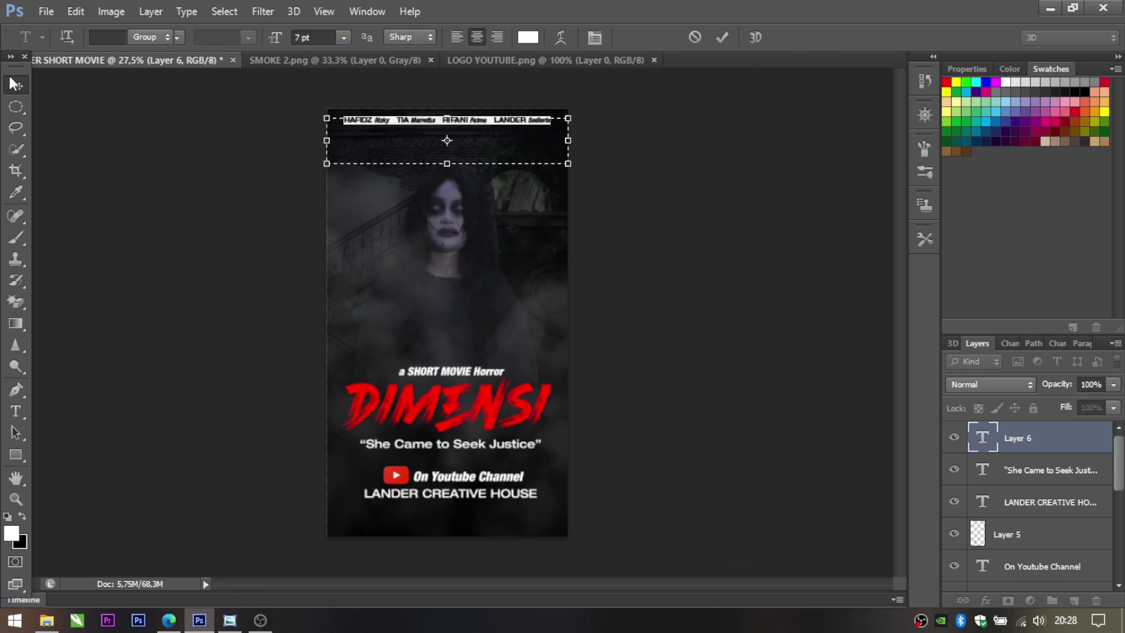
key(ctrl+Return)
Nudge the cast-names text layer down two Shift+Down steps, away from the top edge.
key(v)
click(448, 130)
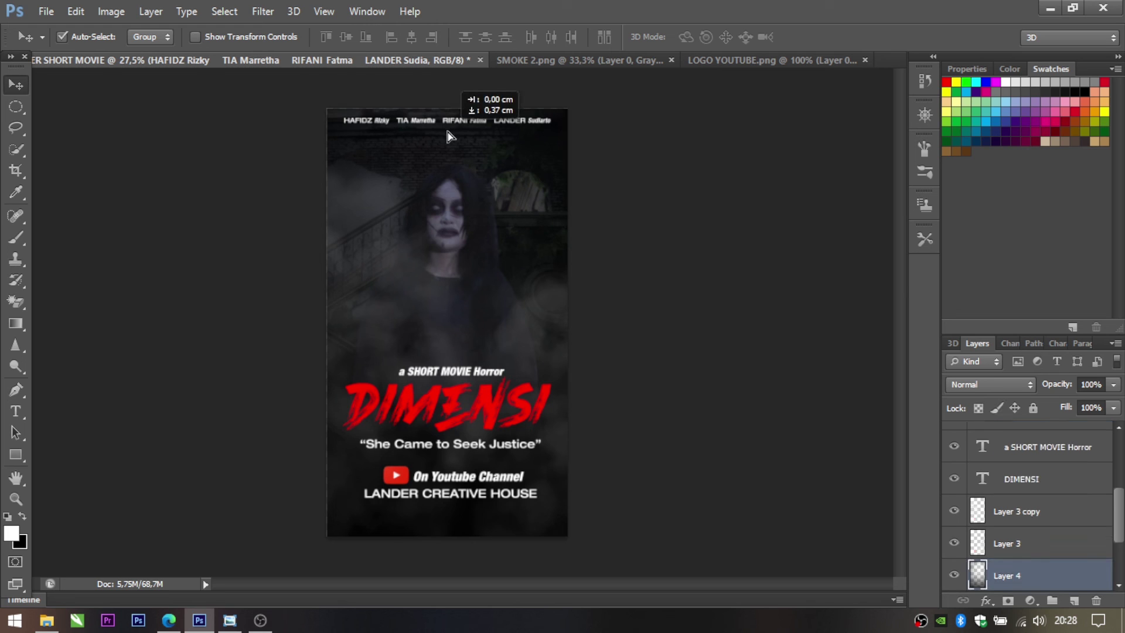
scroll(1040, 451, up, 1)
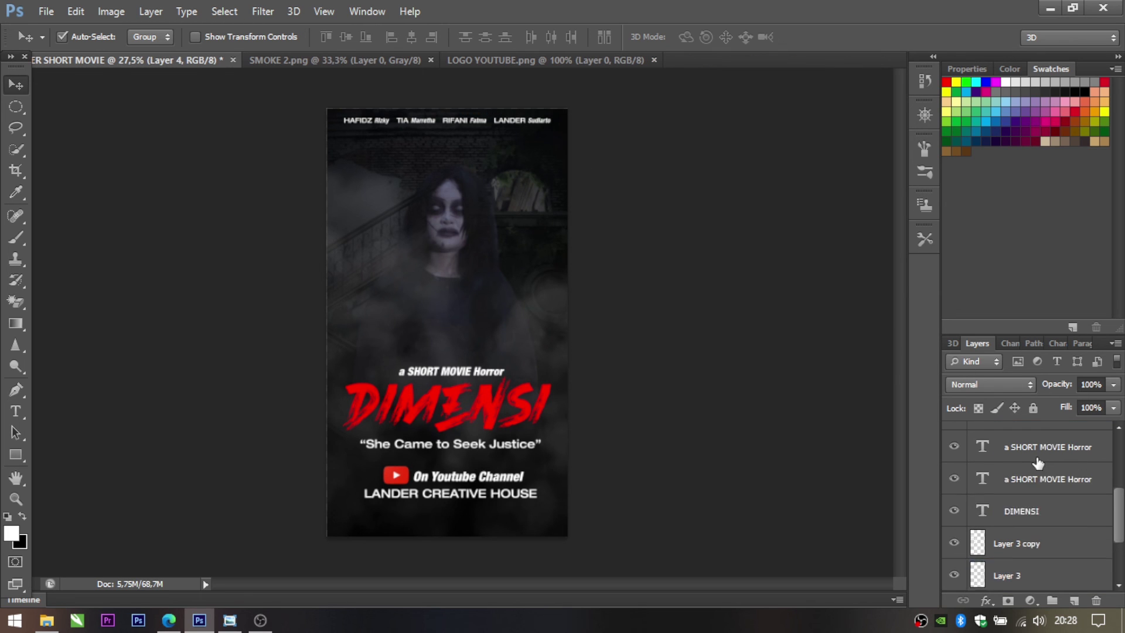
scroll(1040, 452, up, 3)
scroll(1040, 451, up, 1)
click(1040, 450)
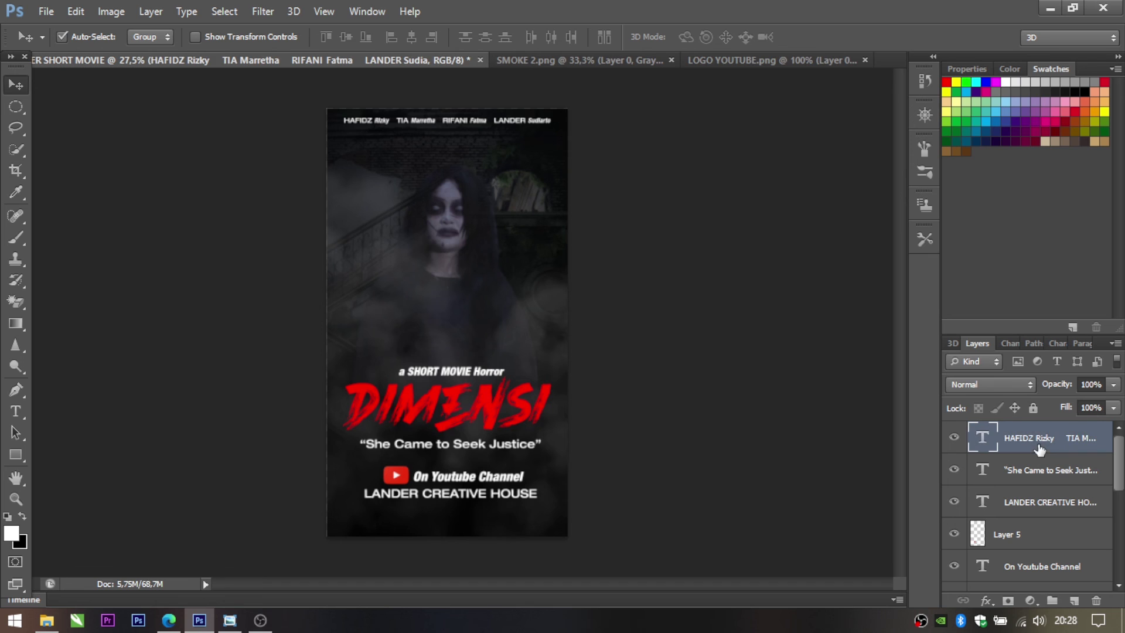
key(shift+Down)
key(shift+Down)
key(shift+Down)
key(shift+Down)
key(shift+Down)
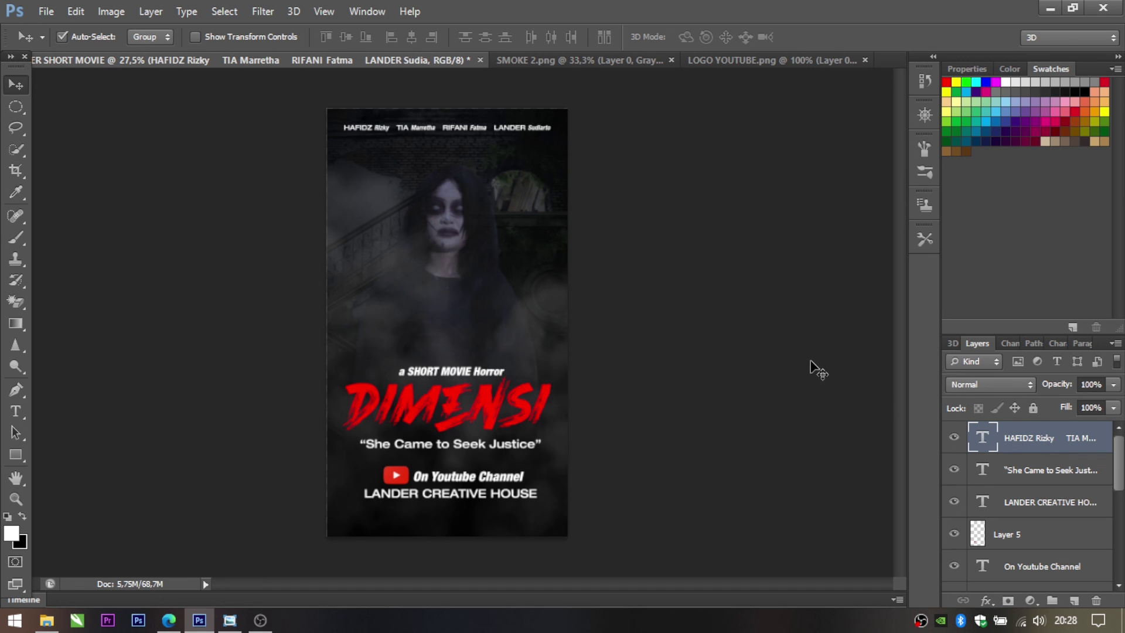
key(shift+Down)
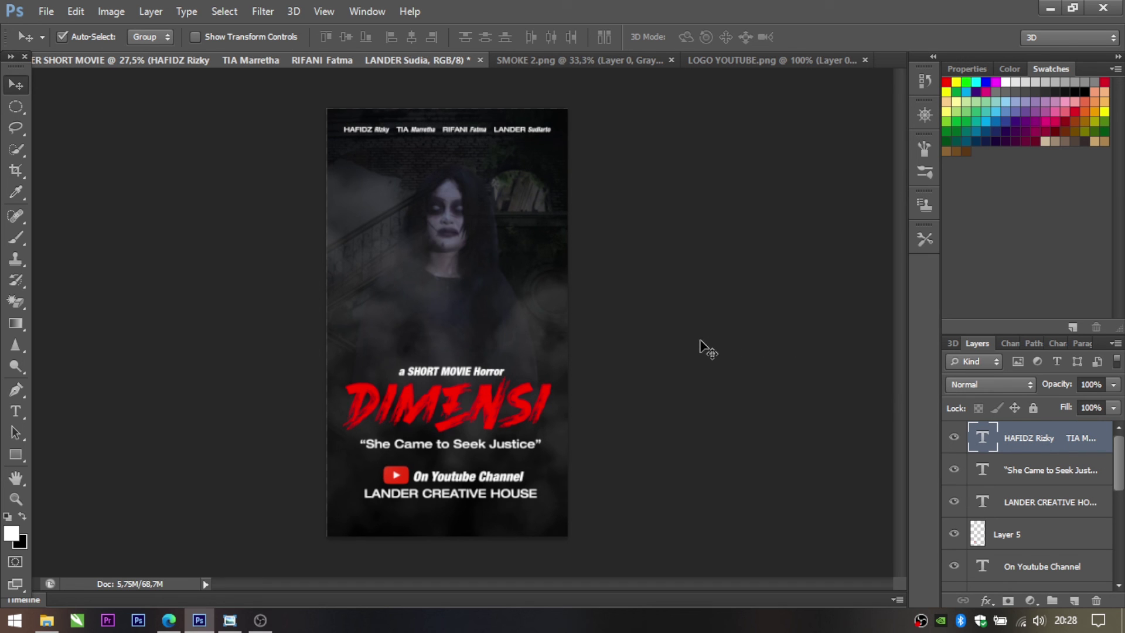
scroll(1052, 496, down, 1)
scroll(1049, 497, down, 1)
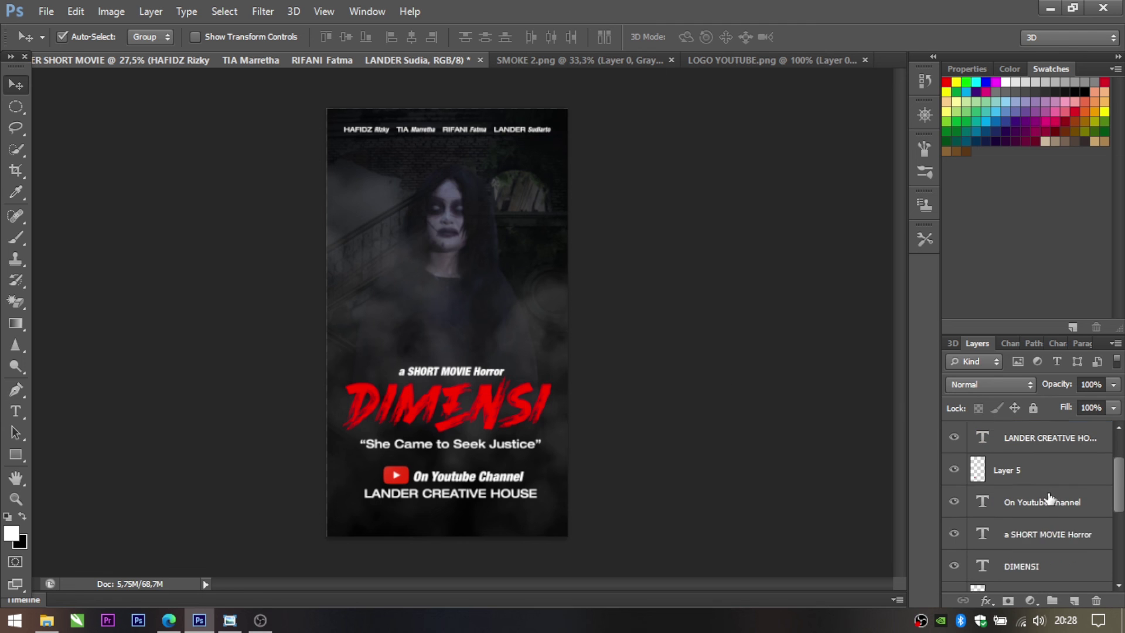
scroll(1049, 498, down, 1)
scroll(1035, 530, down, 3)
click(1035, 531)
scroll(1035, 531, down, 1)
Apply Brightness/Contrast to the ghost figure with brightness −30 and contrast 50.
key(g)
click(1035, 532)
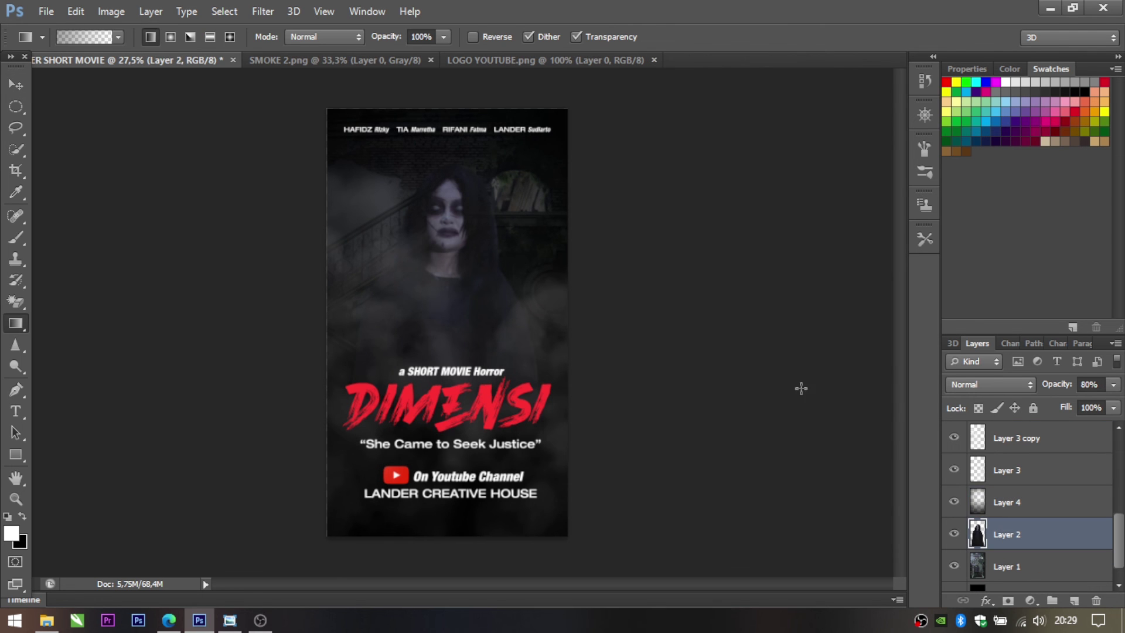
click(112, 11)
mouse_move(136, 54)
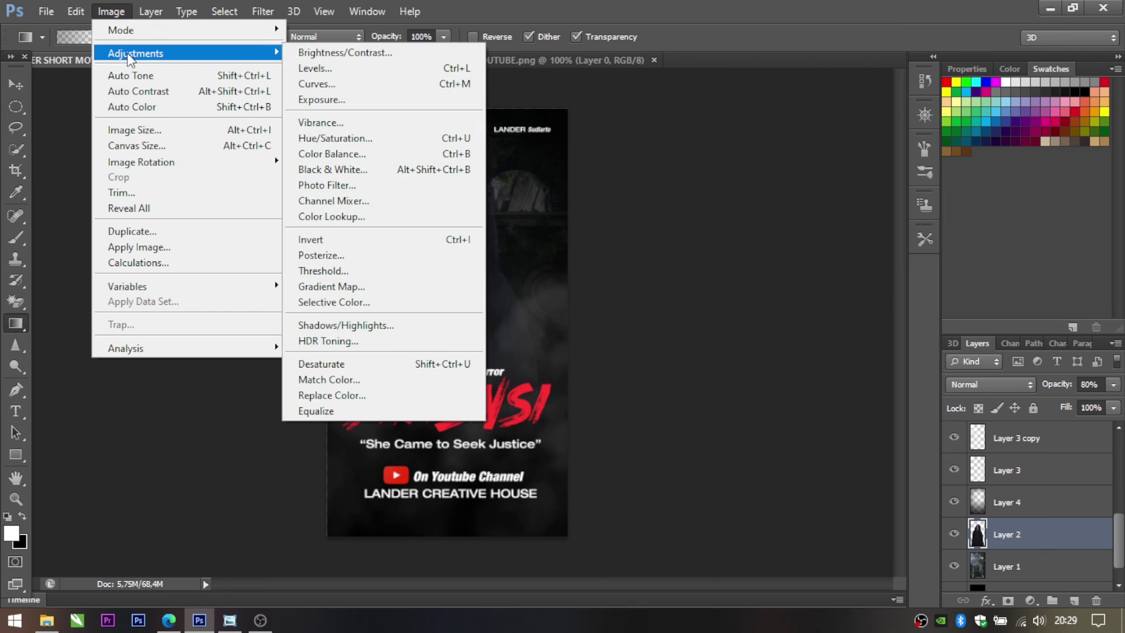
click(310, 52)
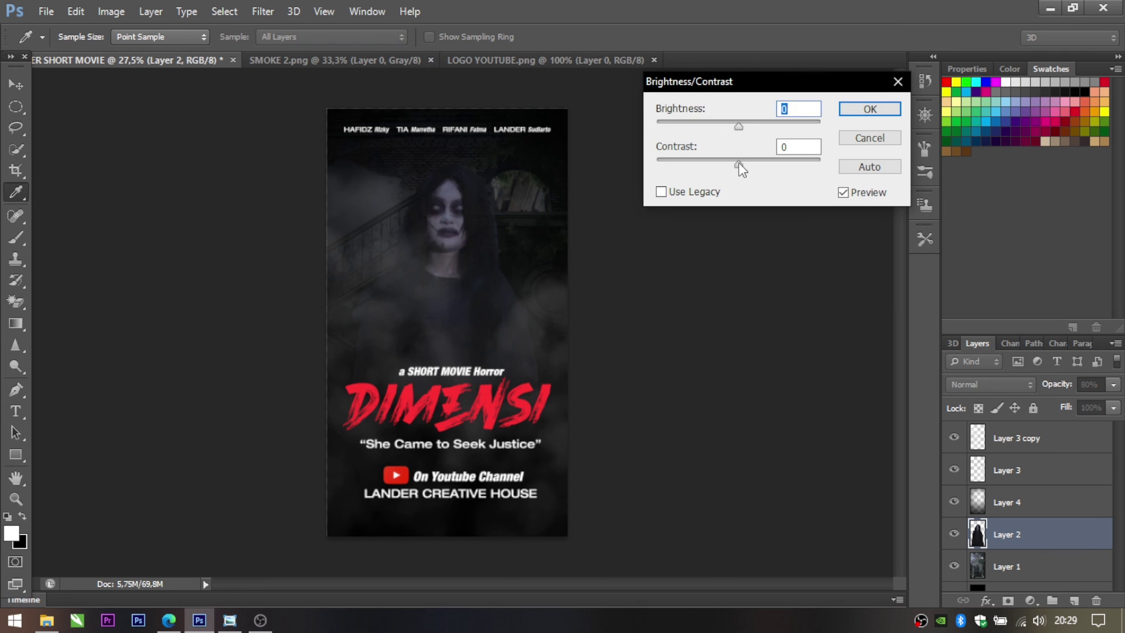
drag(738, 163, 759, 162)
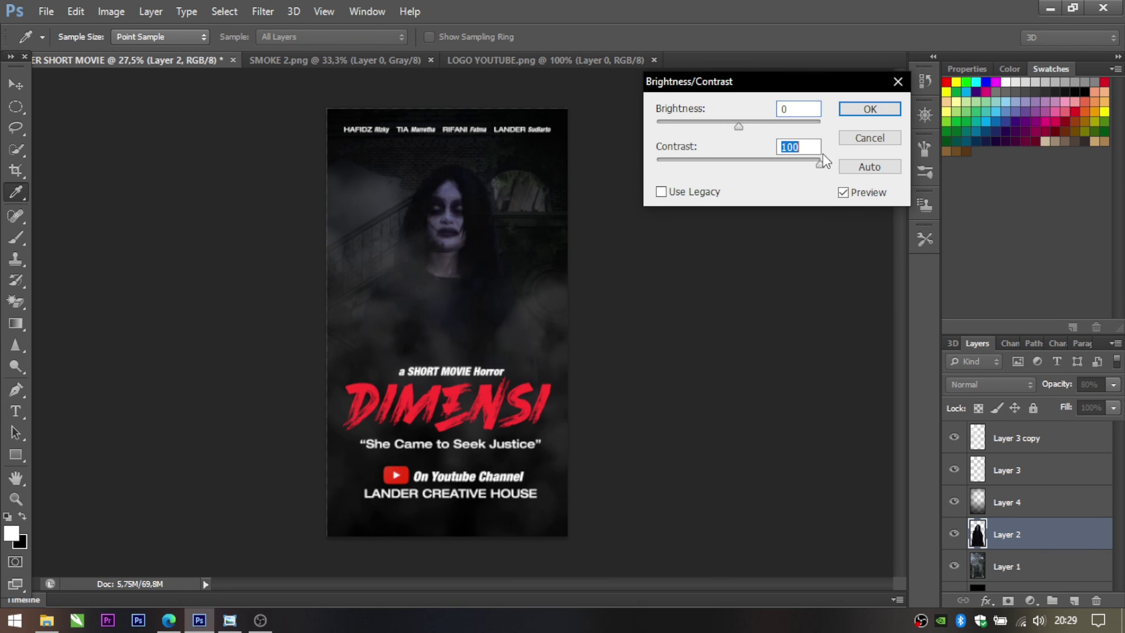
drag(740, 129, 724, 129)
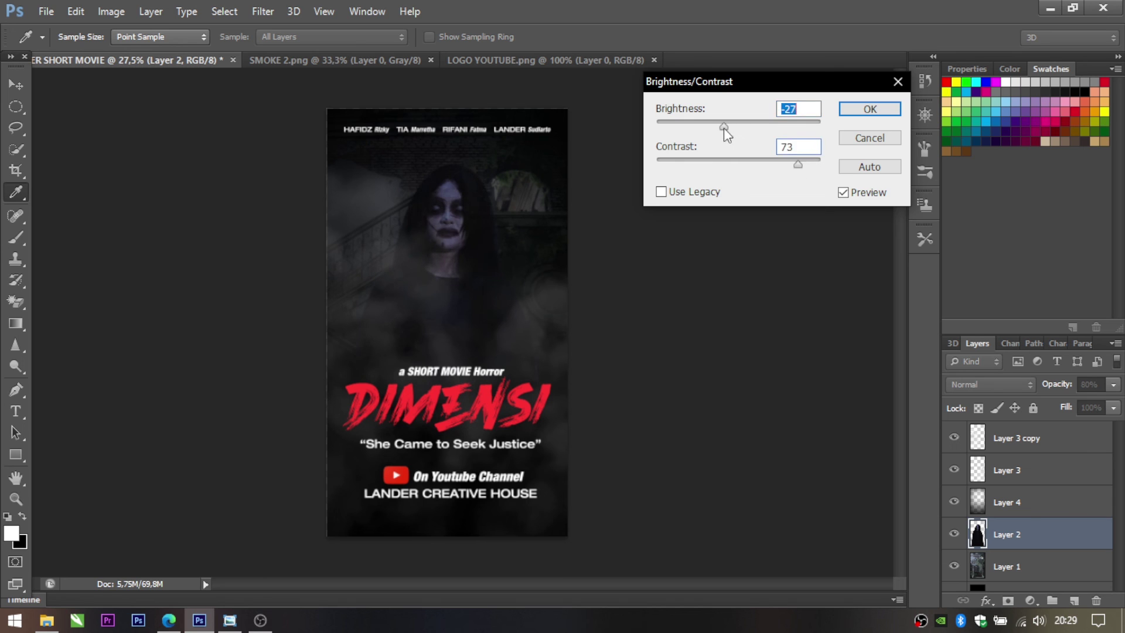
mouse_move(811, 164)
mouse_down()
mouse_move(780, 163)
mouse_move(788, 112)
mouse_up()
text(0)
text(30)
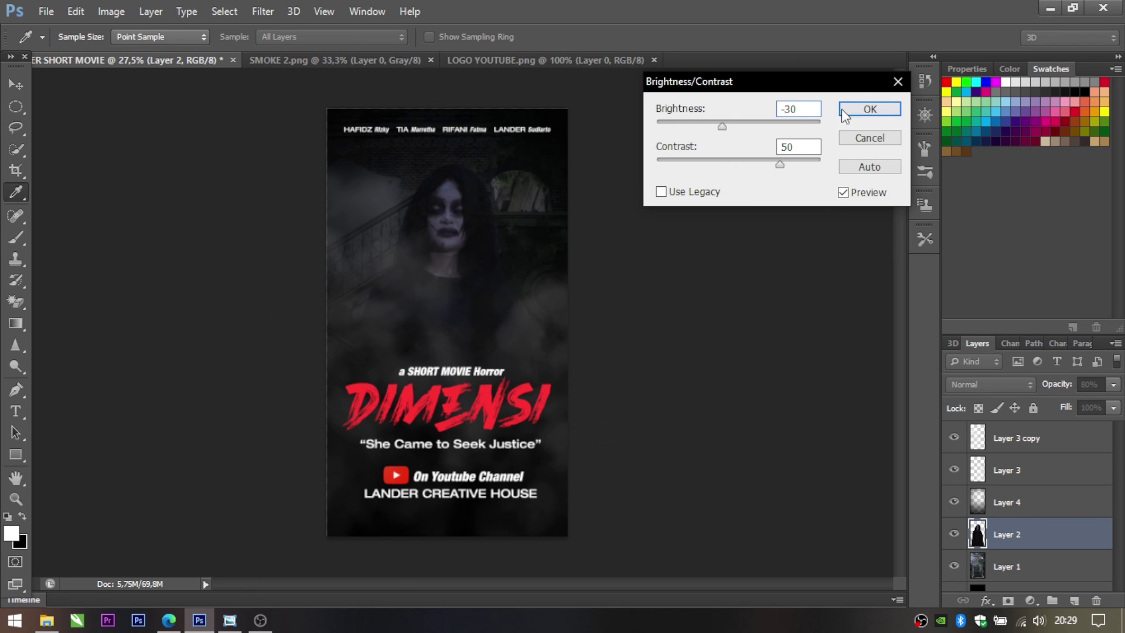
key(Return)
Lower the ghost figure layer's opacity from 80% to 70%.
drag(1102, 386, 1082, 388)
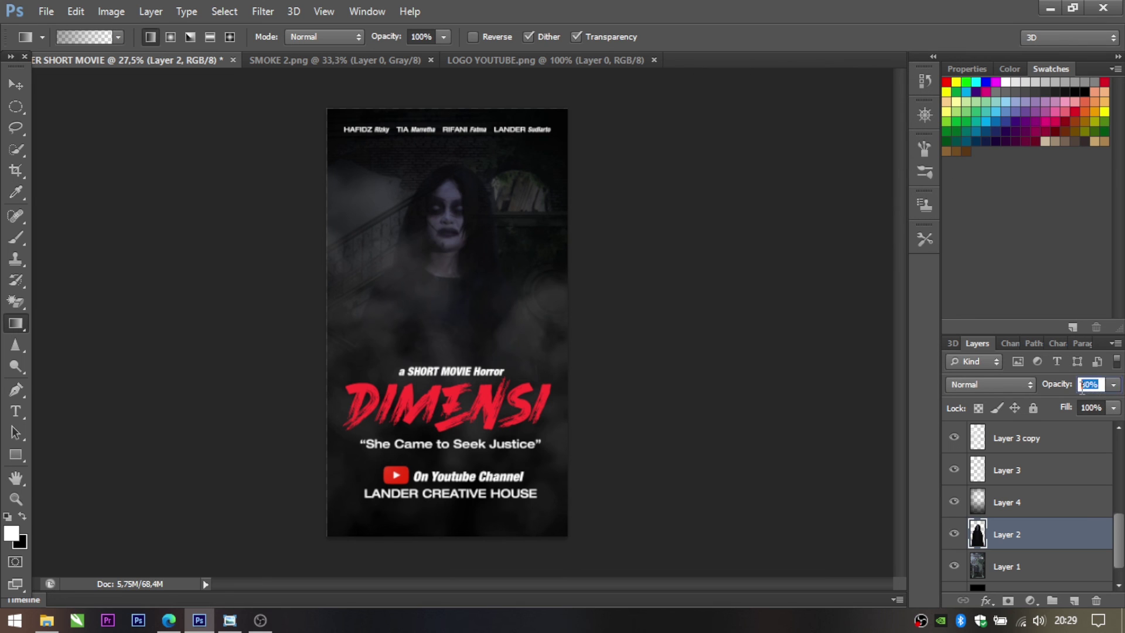
text(70)
text(v)
click(450, 404)
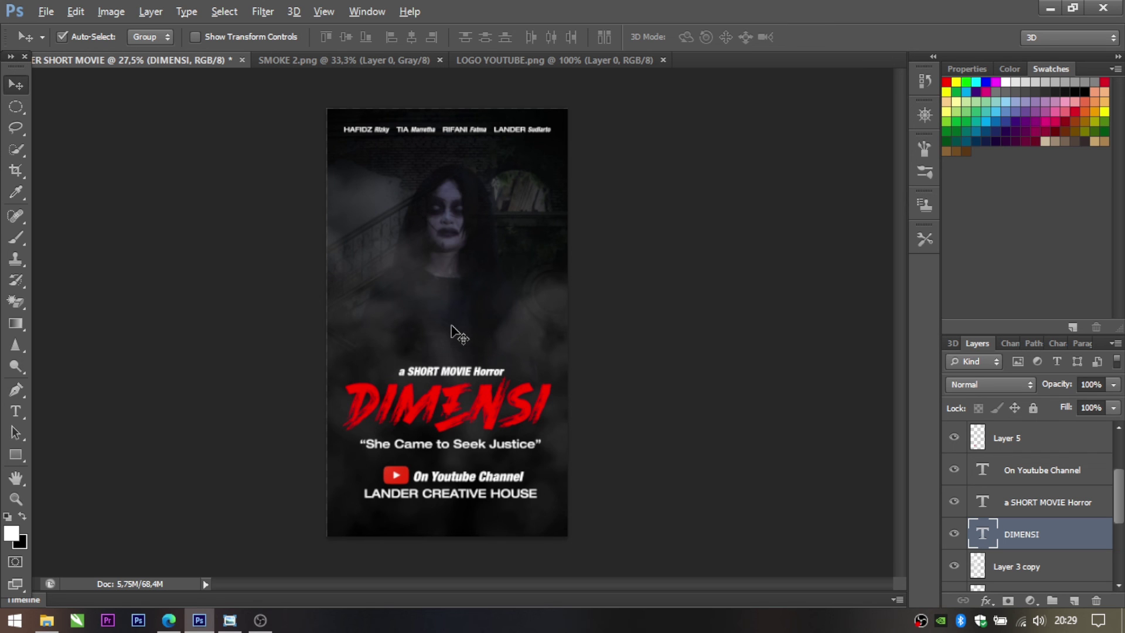
scroll(452, 326, up, 1)
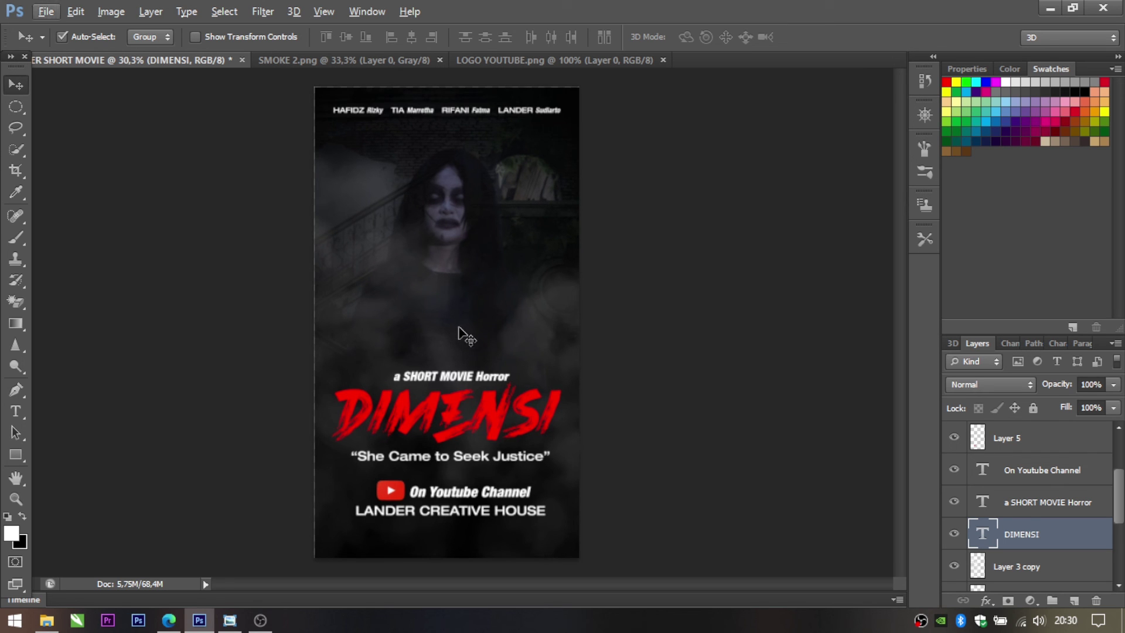